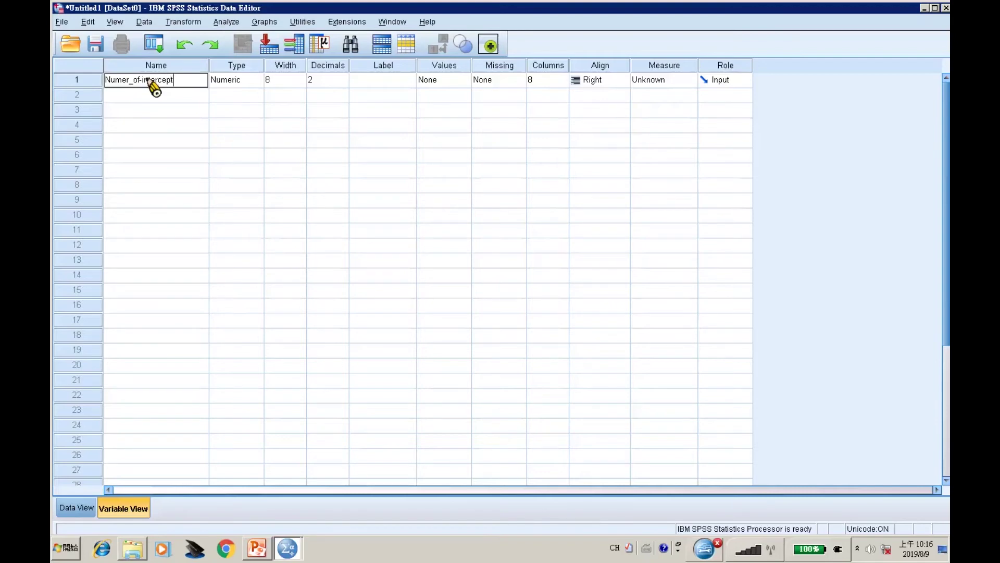
Name the first variable Number_of_intercep and the second variable scores, keeping the numeric type
{"action": "left_click", "coordinate": [161, 97]}
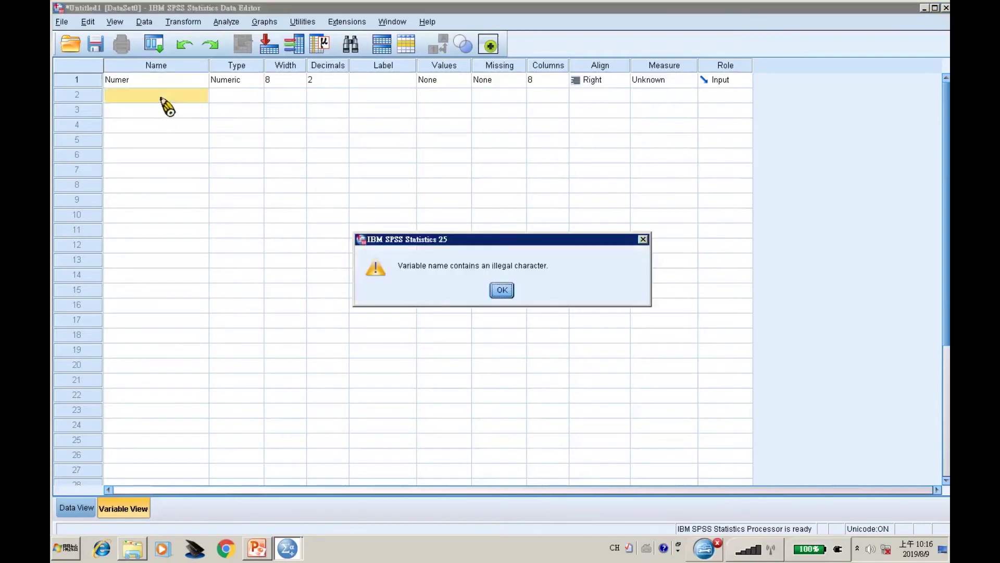
{"action": "left_click", "coordinate": [502, 290]}
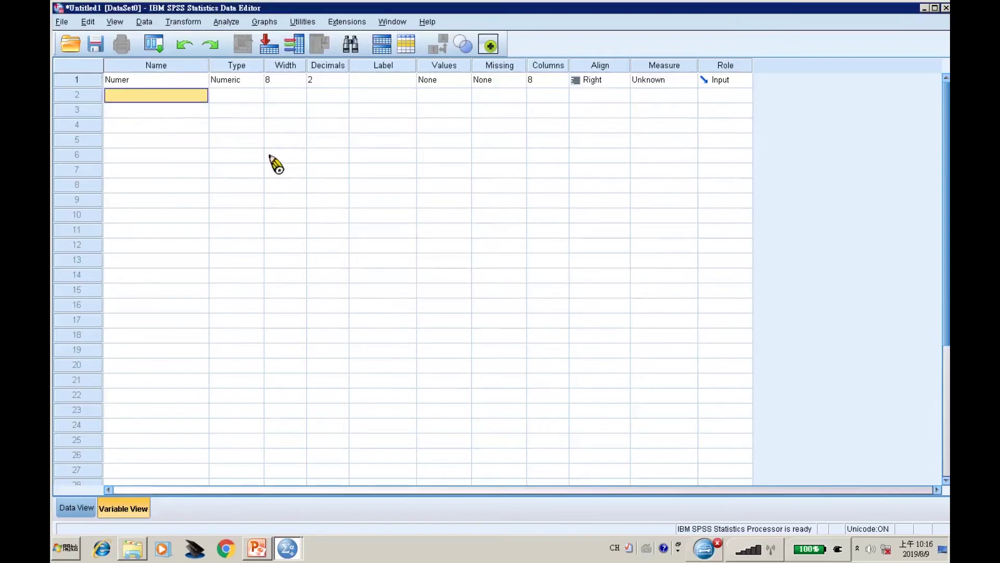
{"action": "double_click", "coordinate": [155, 81]}
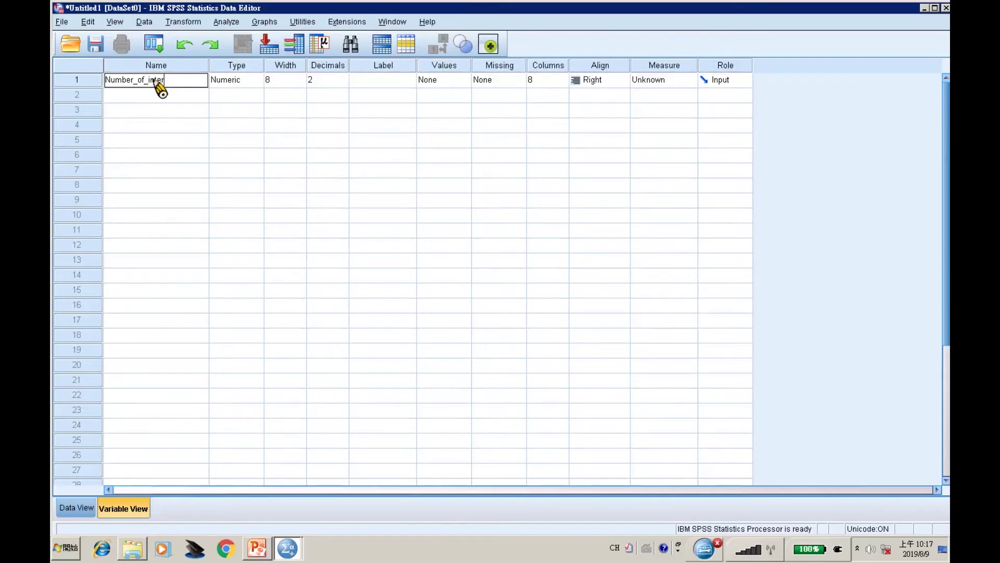
{"action": "left_click", "coordinate": [161, 97]}
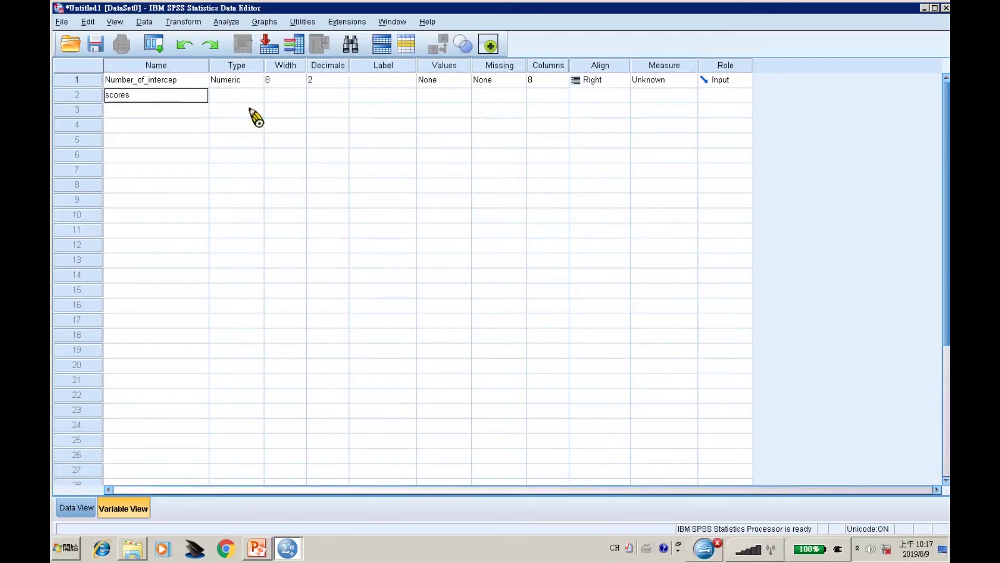
{"action": "left_click", "coordinate": [259, 95]}
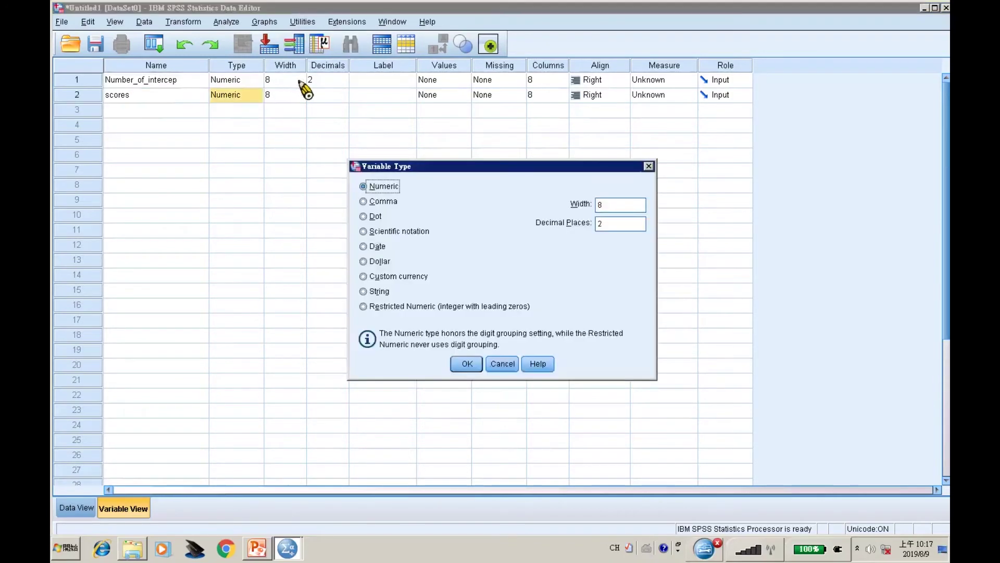
{"action": "left_click", "coordinate": [499, 366]}
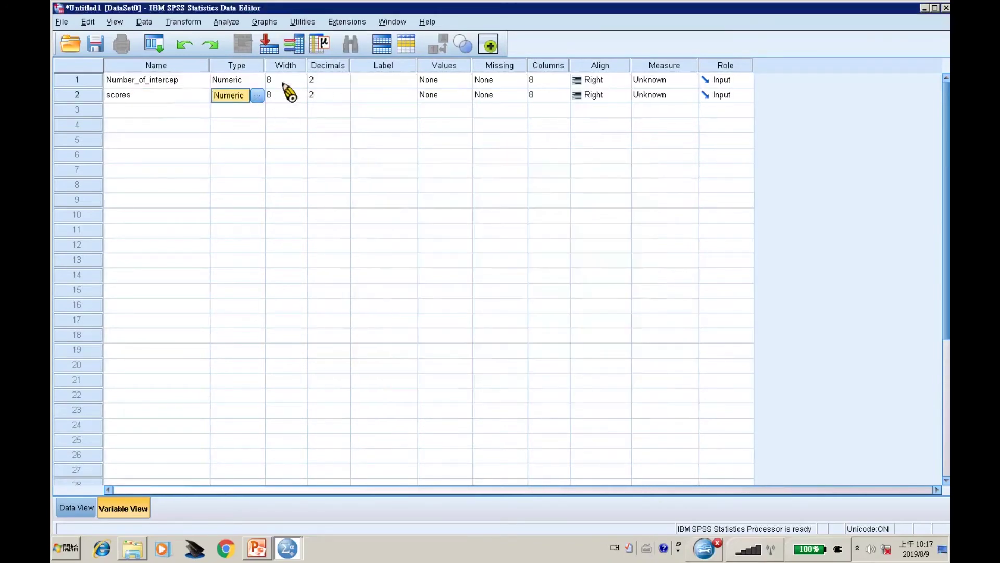
Set the decimals of both Number_of_intercep and scores to 0
{"action": "left_click", "coordinate": [283, 83]}
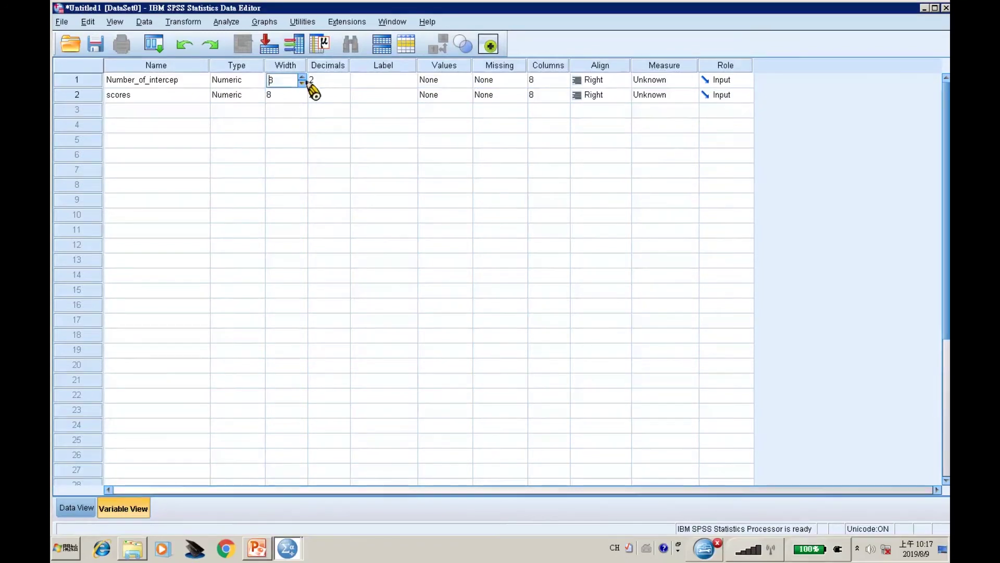
{"action": "left_click", "coordinate": [345, 85]}
{"action": "left_click", "coordinate": [344, 85]}
{"action": "left_click", "coordinate": [343, 98]}
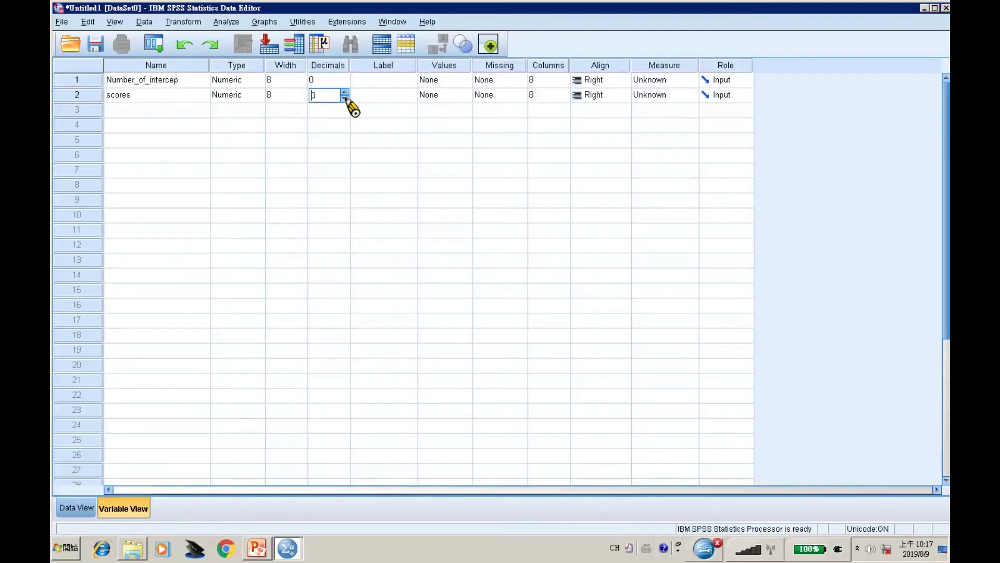
{"action": "left_click", "coordinate": [374, 86]}
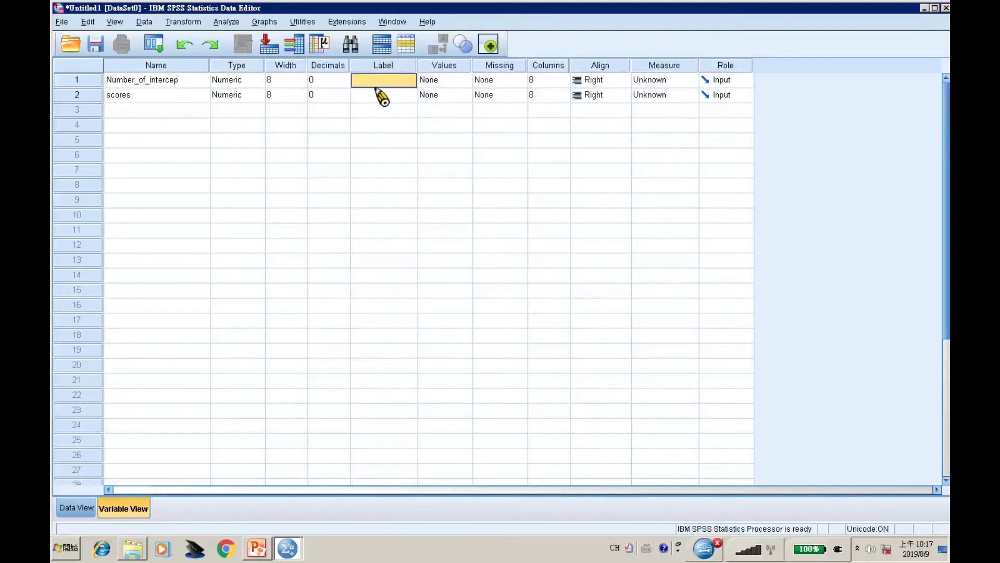
Set the measurement level of both variables to Nominal
{"action": "left_click", "coordinate": [649, 85]}
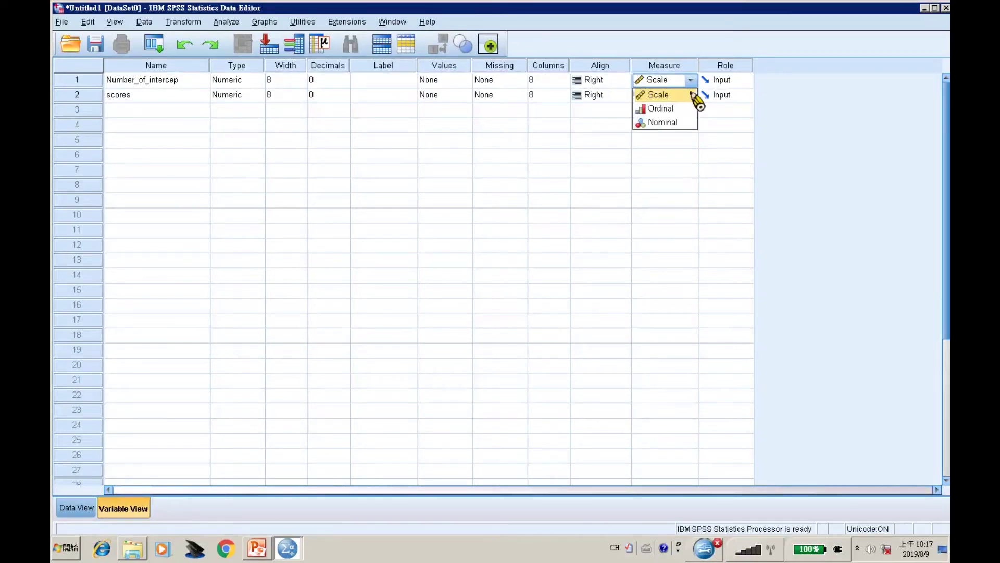
{"action": "left_click", "coordinate": [676, 123]}
{"action": "left_click", "coordinate": [673, 96]}
{"action": "left_click", "coordinate": [676, 138]}
Enter the interception data 1, 3, 2, 1 and 3 in rows 1 to 5 of Number_of_intercep, consulting the PowerPoint slide's table
{"action": "left_click", "coordinate": [75, 508]}
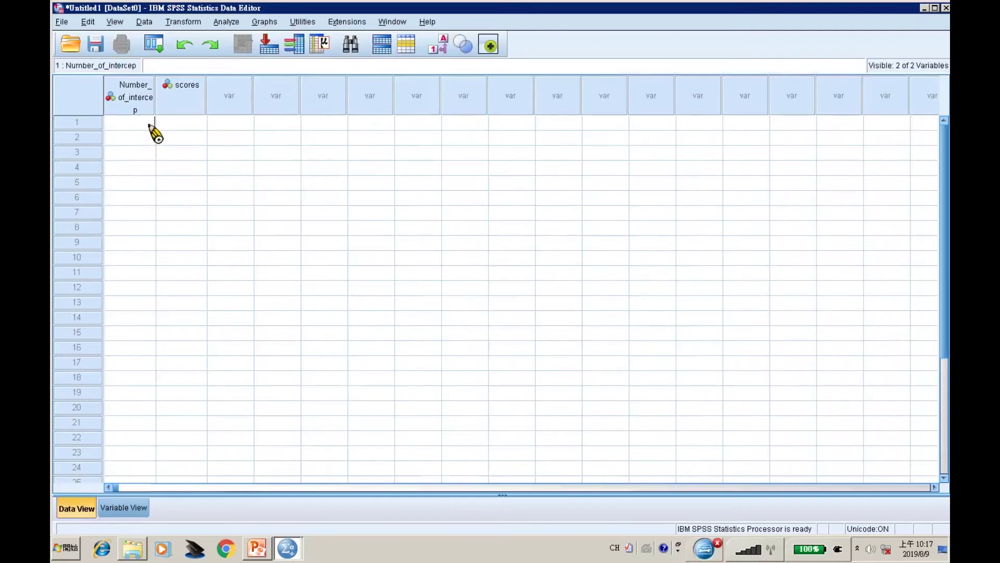
{"action": "type", "text": "1"}
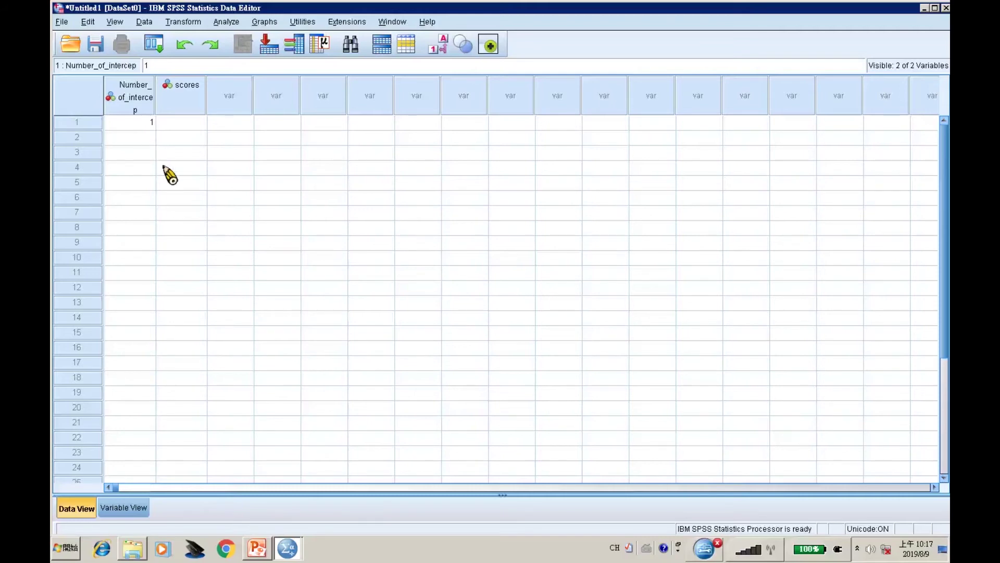
{"action": "left_click", "coordinate": [256, 548]}
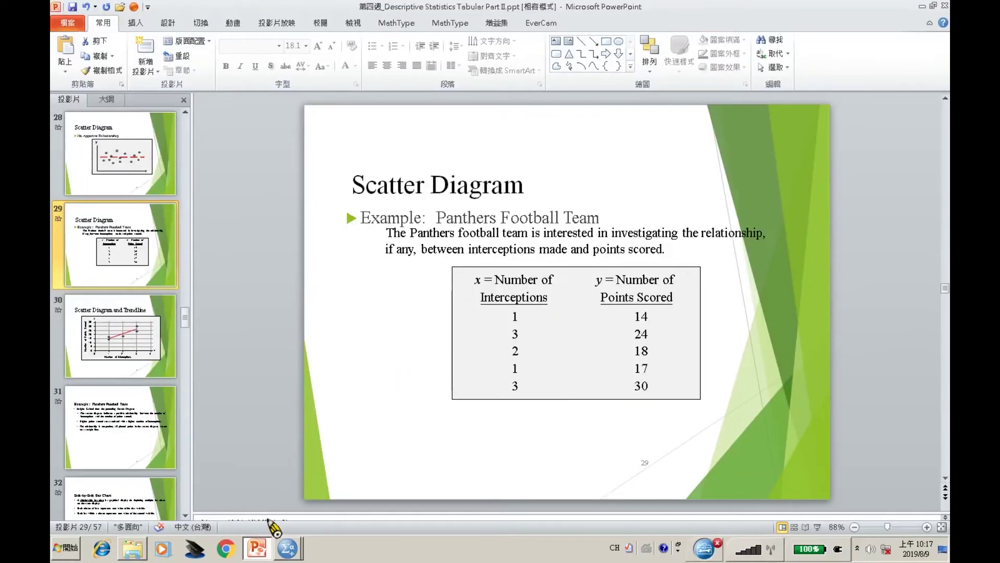
{"action": "key", "text": "alt+Tab"}
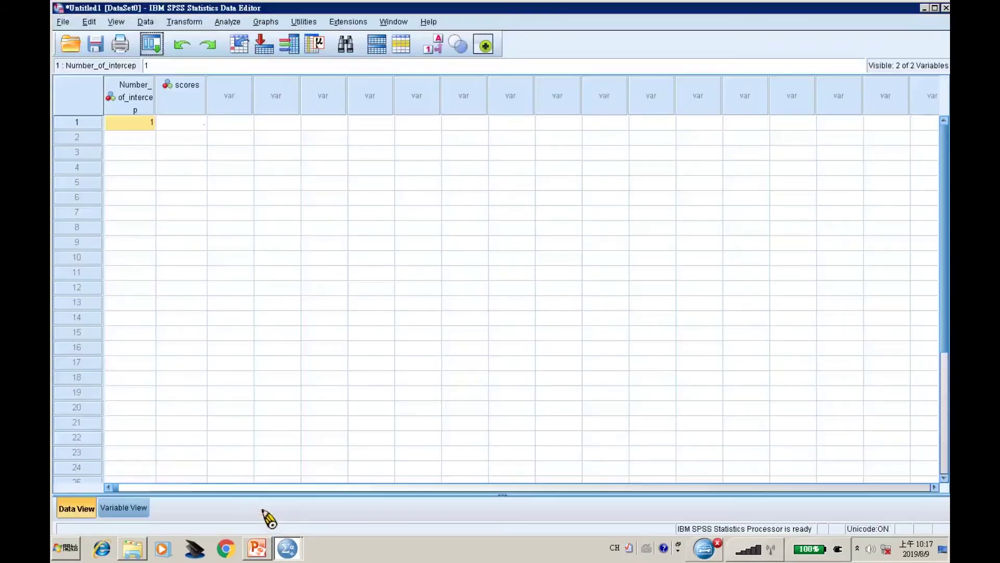
{"action": "left_click", "coordinate": [126, 138]}
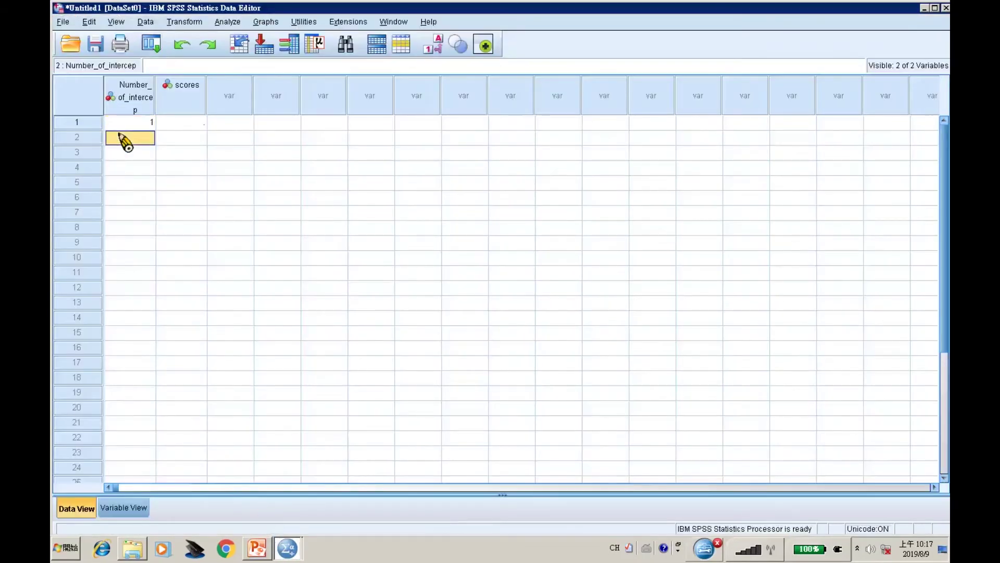
{"action": "type", "text": "3"}
{"action": "left_click", "coordinate": [130, 154]}
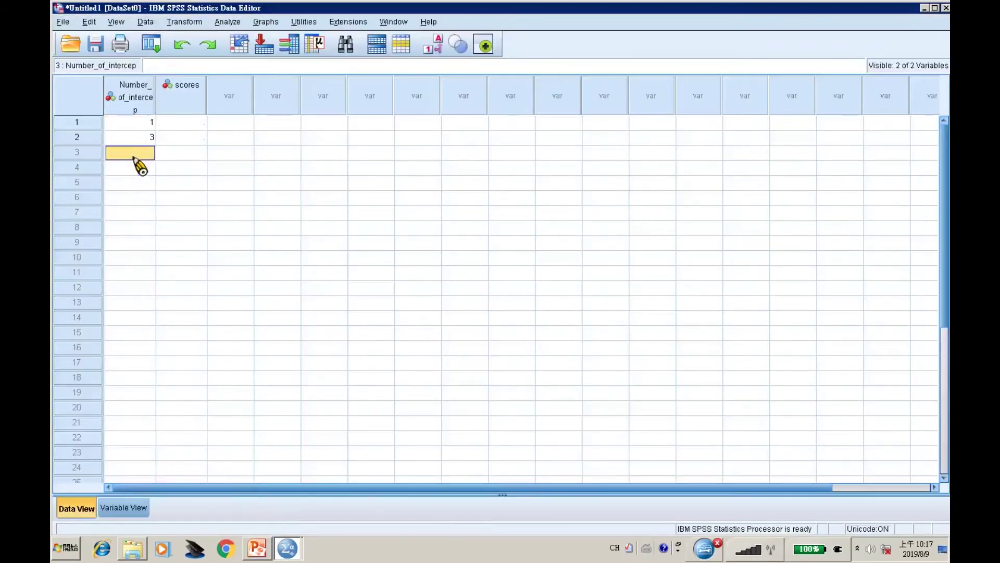
{"action": "type", "text": "2"}
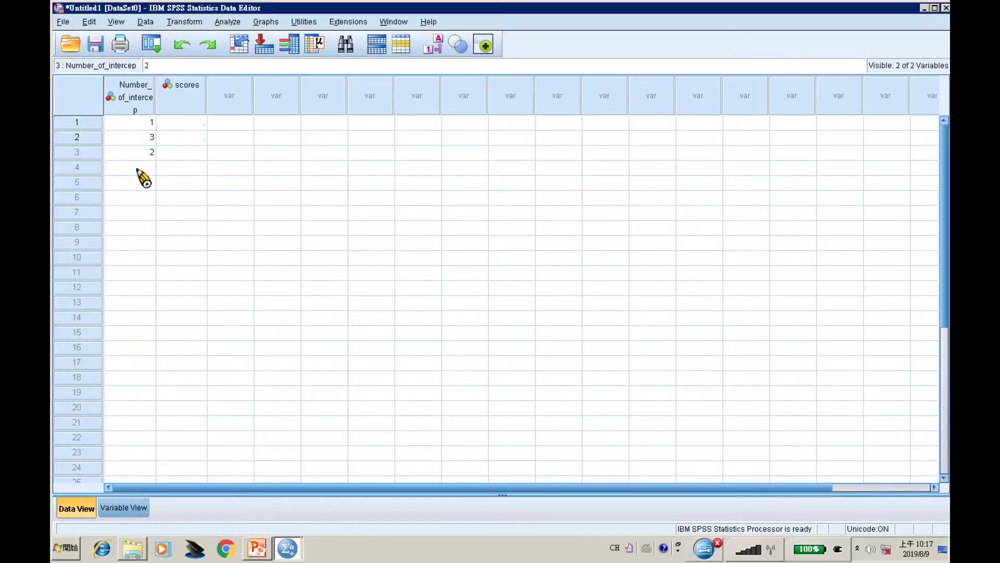
{"action": "left_click", "coordinate": [138, 167]}
{"action": "type", "text": "1"}
{"action": "left_click", "coordinate": [143, 183]}
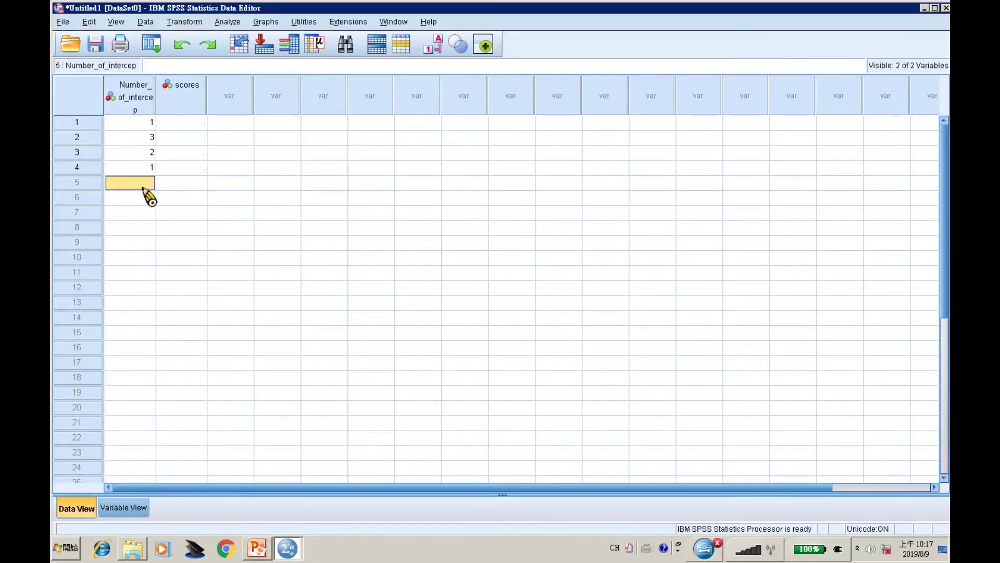
{"action": "type", "text": "3"}
Enter 14, 24, 18, 17 and 30 as the scores for rows 1 to 5 and widen the Number_of_intercep column
{"action": "left_click", "coordinate": [182, 124]}
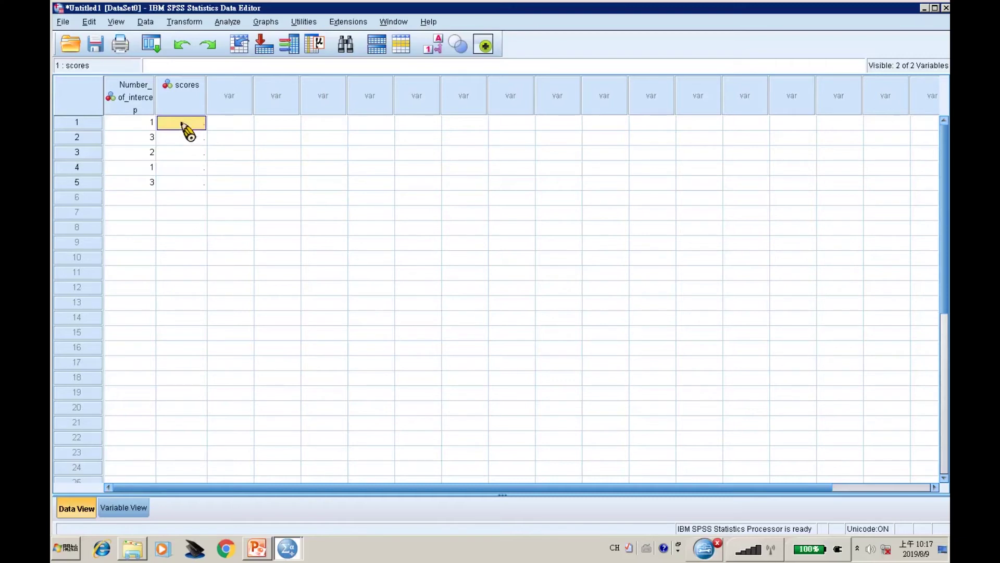
{"action": "type", "text": "14"}
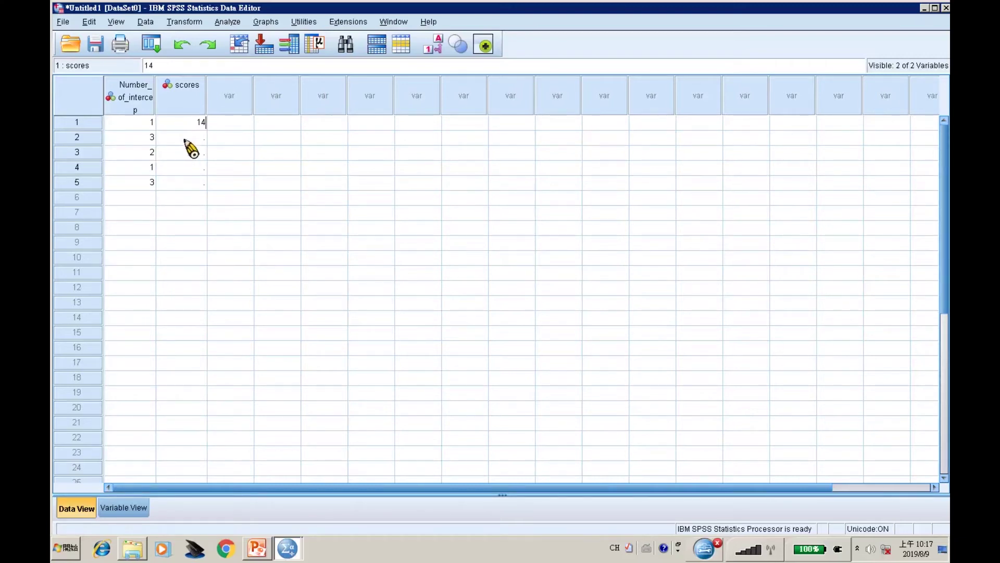
{"action": "left_click", "coordinate": [188, 146]}
{"action": "type", "text": "24"}
{"action": "left_click", "coordinate": [182, 154]}
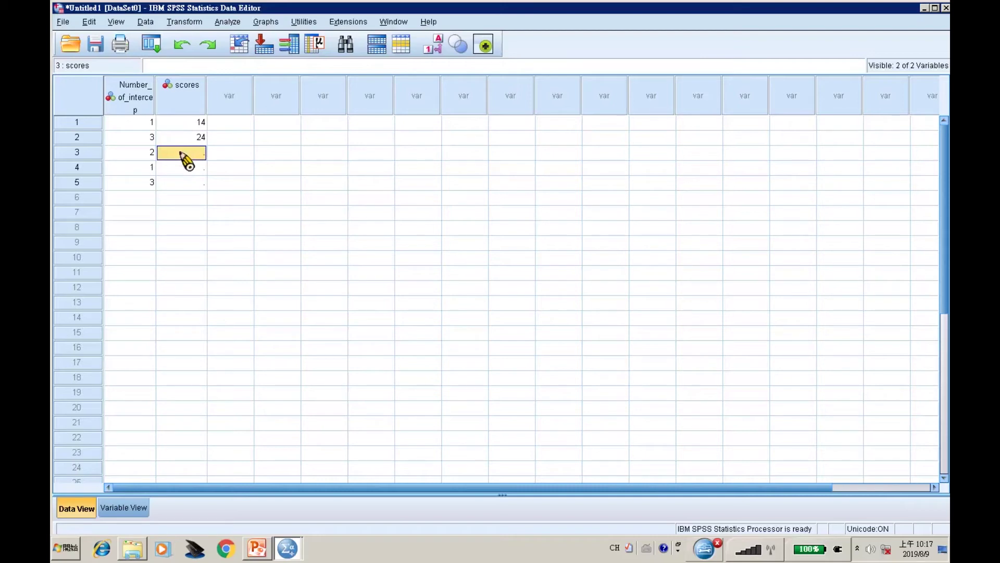
{"action": "type", "text": "18"}
{"action": "left_click", "coordinate": [180, 169]}
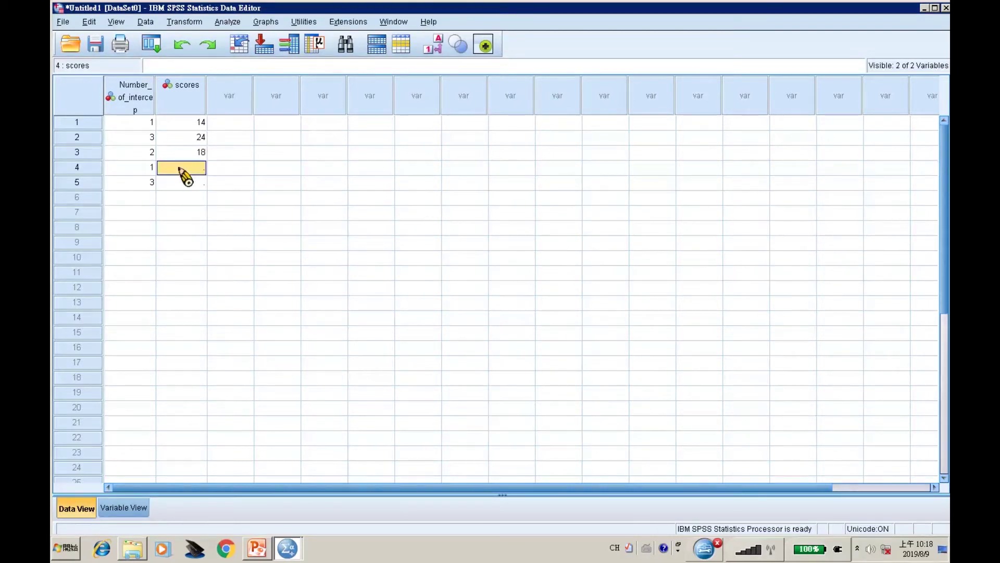
{"action": "type", "text": "17"}
{"action": "left_click", "coordinate": [189, 184]}
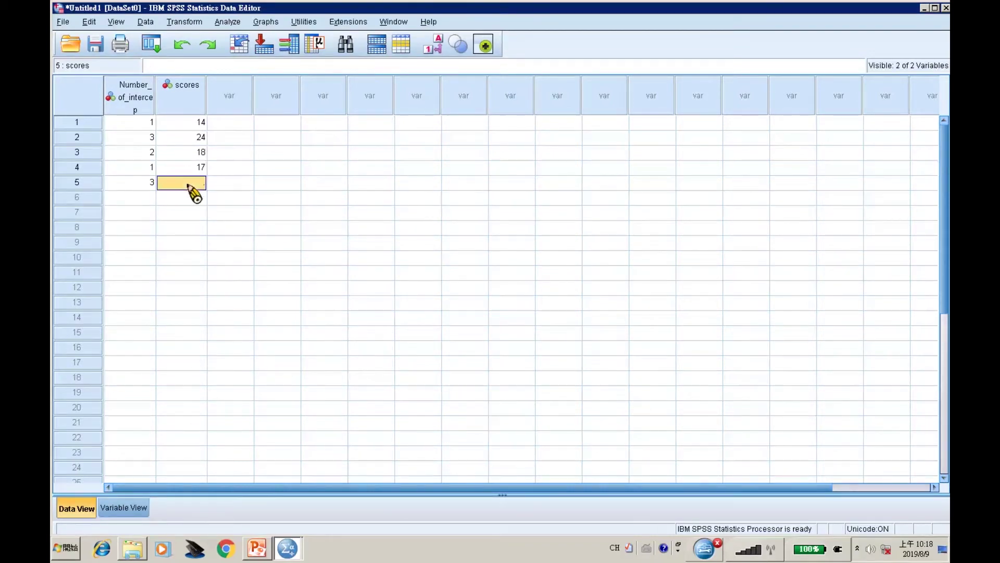
{"action": "type", "text": "30"}
{"action": "left_click", "coordinate": [197, 198]}
{"action": "left_click", "coordinate": [142, 203]}
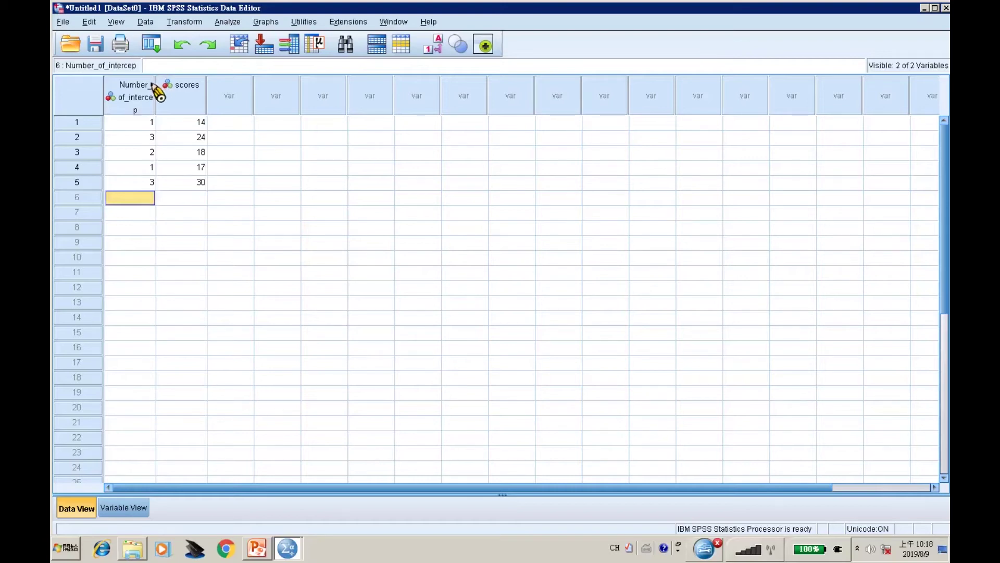
{"action": "left_click_drag", "start_coordinate": [155, 87], "coordinate": [191, 87]}
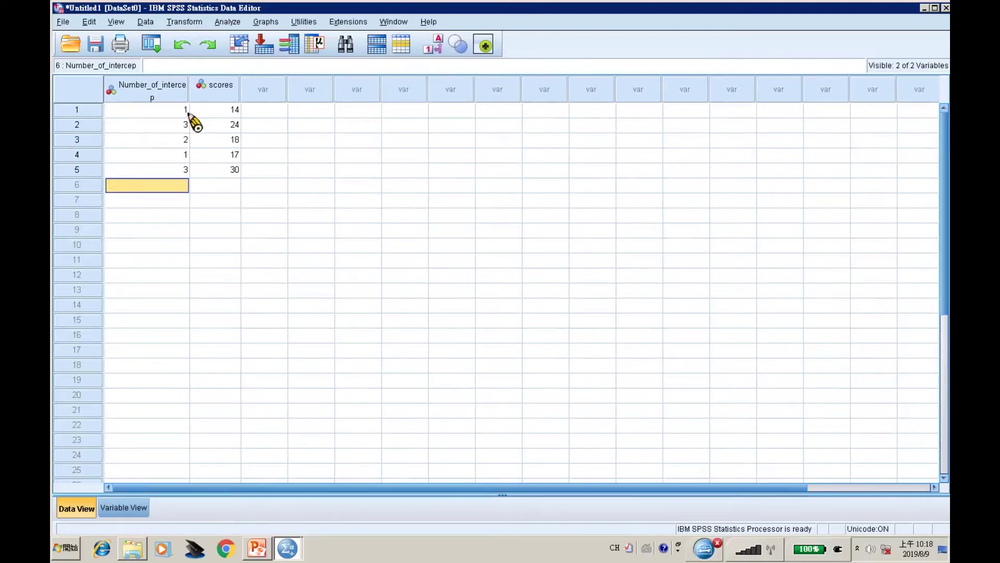
Review the paired Number_of_intercep and scores values row by row
{"action": "left_click", "coordinate": [211, 111]}
{"action": "left_click", "coordinate": [181, 113]}
{"action": "left_click", "coordinate": [180, 123]}
{"action": "left_click", "coordinate": [197, 126]}
{"action": "left_click", "coordinate": [178, 139]}
{"action": "left_click", "coordinate": [207, 139]}
{"action": "left_click", "coordinate": [180, 157]}
{"action": "left_click", "coordinate": [203, 158]}
{"action": "left_click", "coordinate": [174, 172]}
{"action": "left_click", "coordinate": [229, 170]}
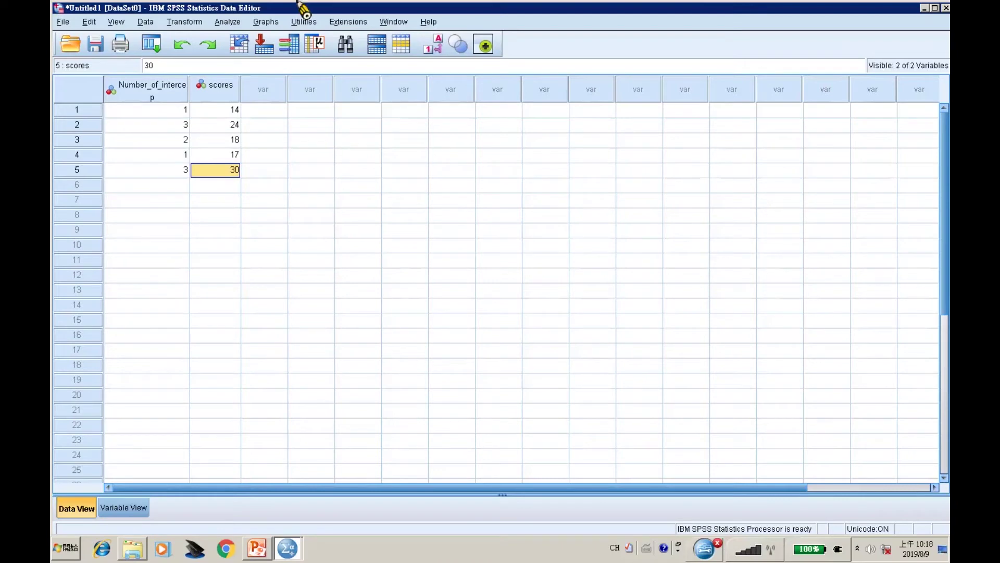
{"action": "left_click", "coordinate": [182, 111]}
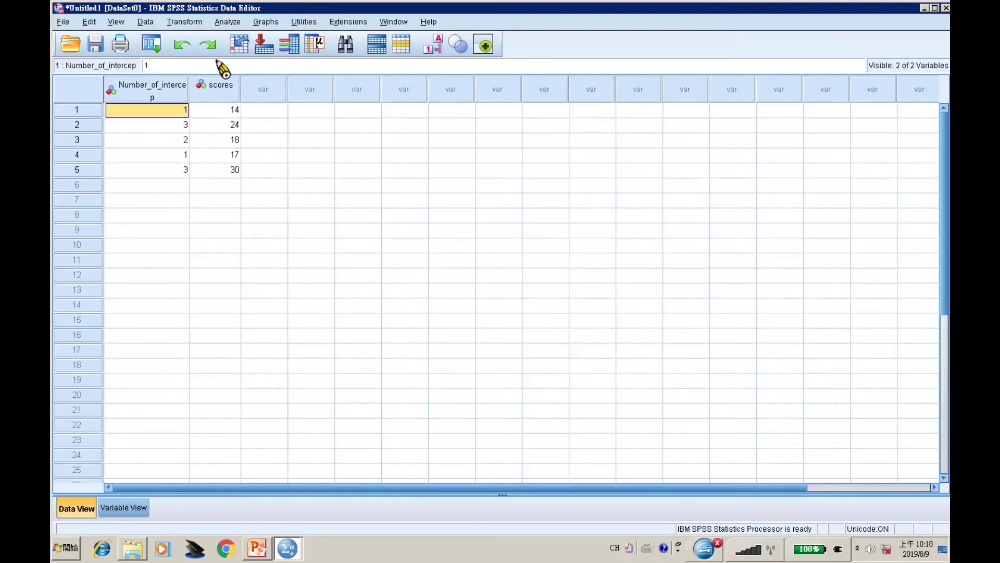
Set up a bivariate correlation analysis with Number_of_intercep and scores as its variables
{"action": "left_click", "coordinate": [227, 22]}
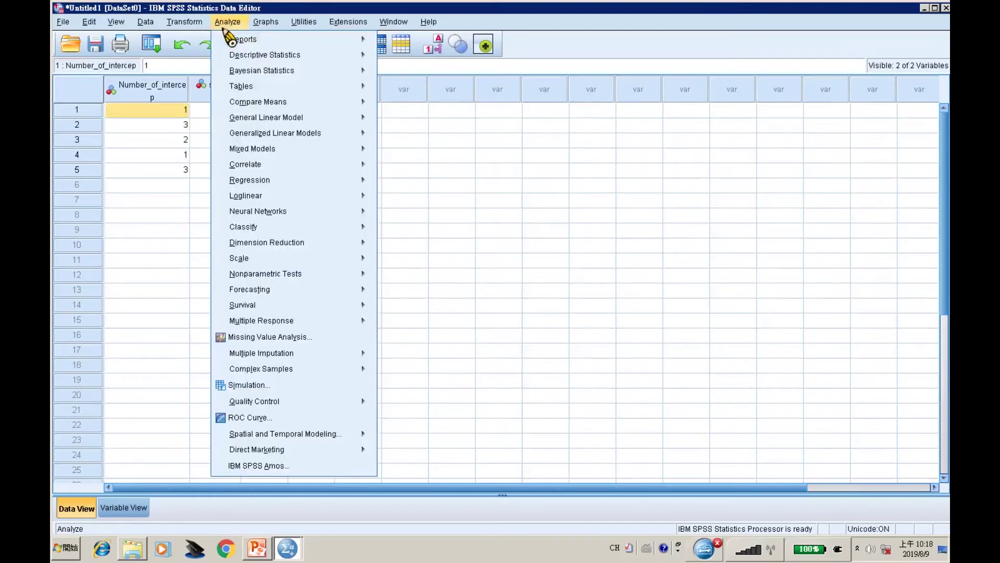
{"action": "mouse_move", "coordinate": [248, 56]}
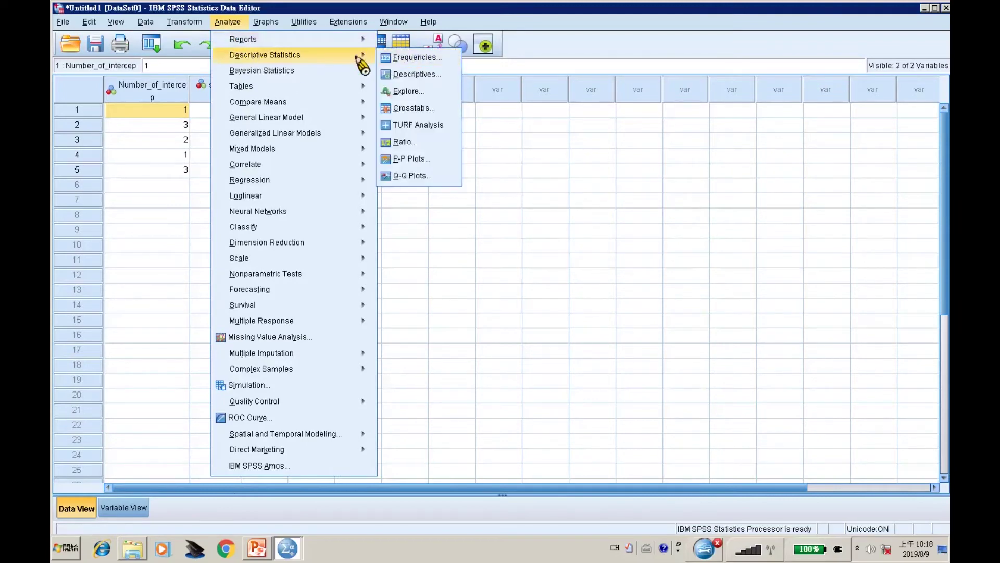
{"action": "mouse_move", "coordinate": [363, 72]}
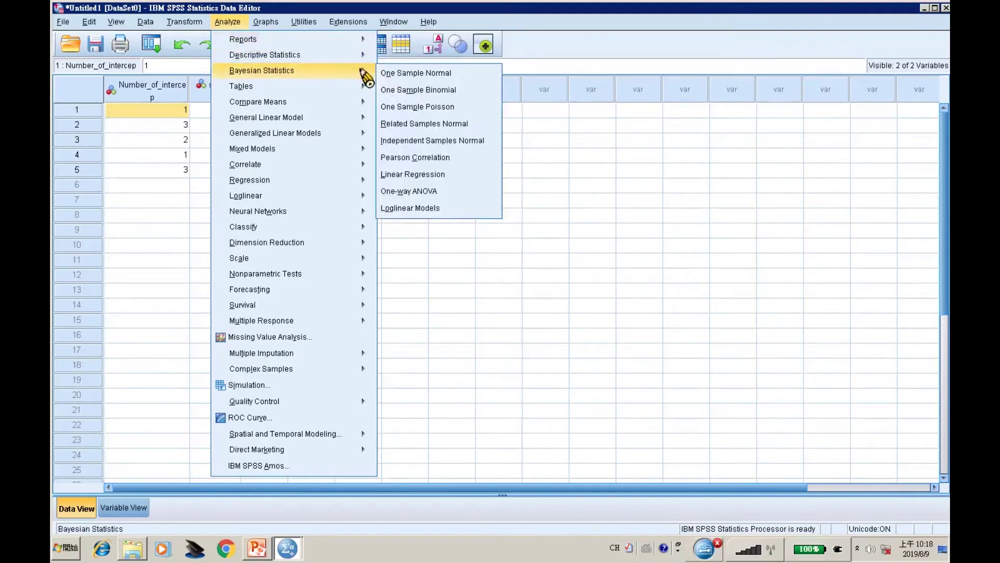
{"action": "mouse_move", "coordinate": [356, 187]}
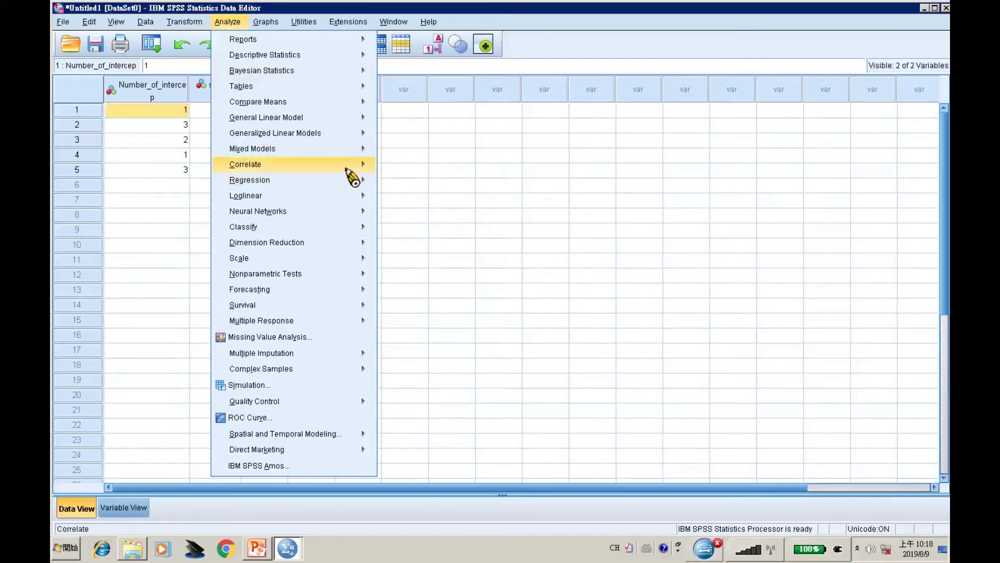
{"action": "mouse_move", "coordinate": [353, 168]}
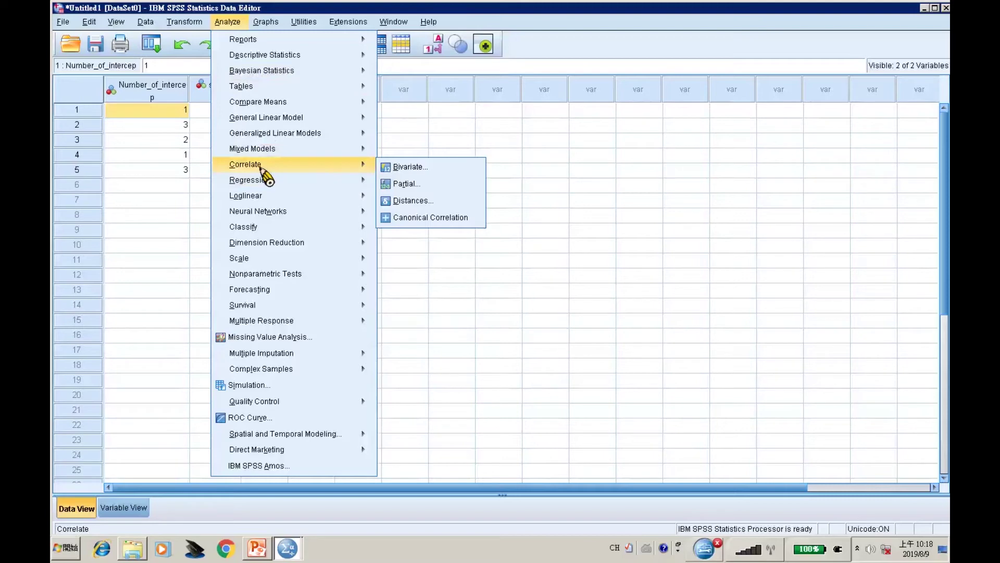
{"action": "left_click", "coordinate": [390, 168]}
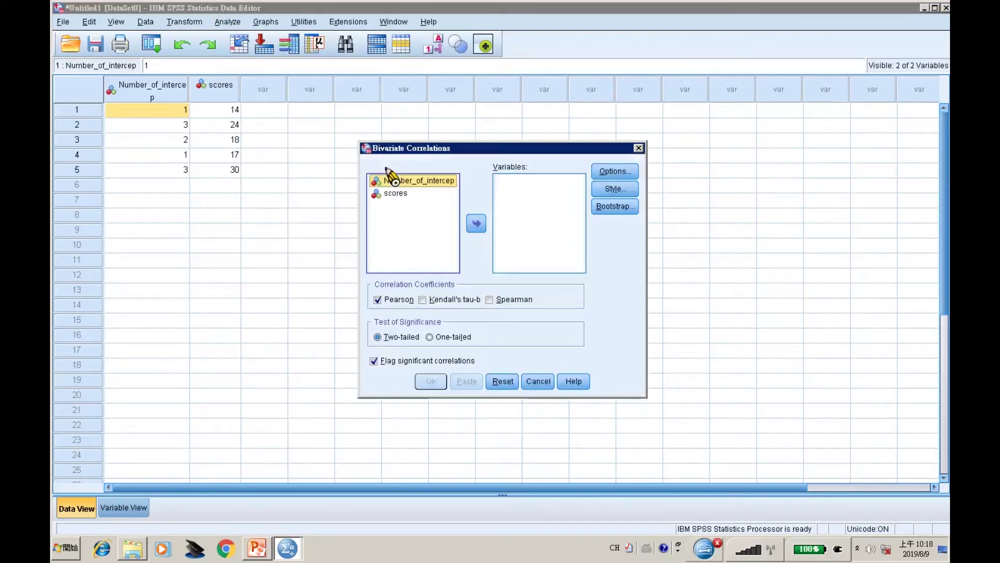
{"action": "left_click", "coordinate": [400, 193], "text": "shift"}
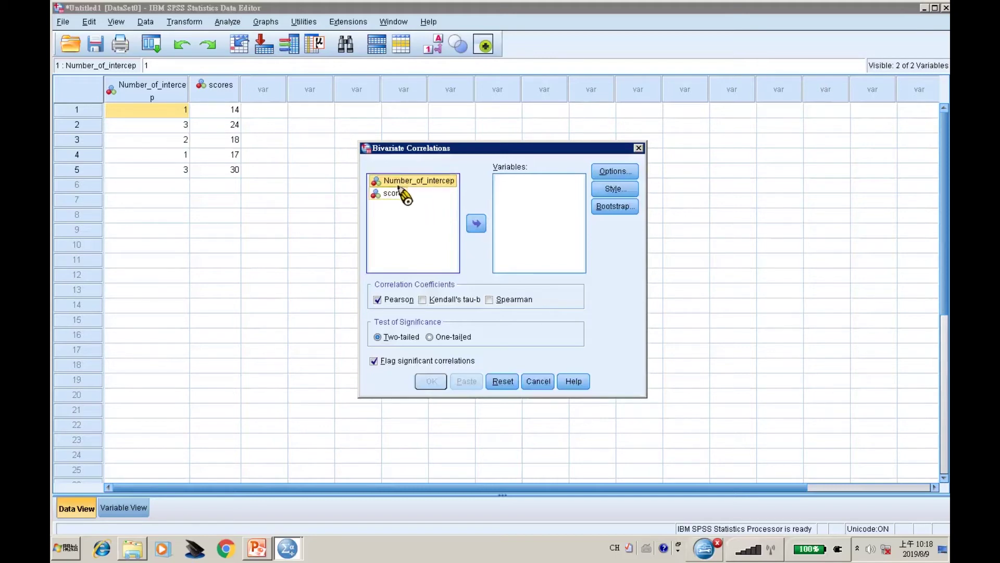
{"action": "left_click", "coordinate": [415, 199], "text": "ctrl"}
{"action": "left_click", "coordinate": [474, 224]}
{"action": "left_click", "coordinate": [404, 181]}
{"action": "left_click", "coordinate": [475, 224]}
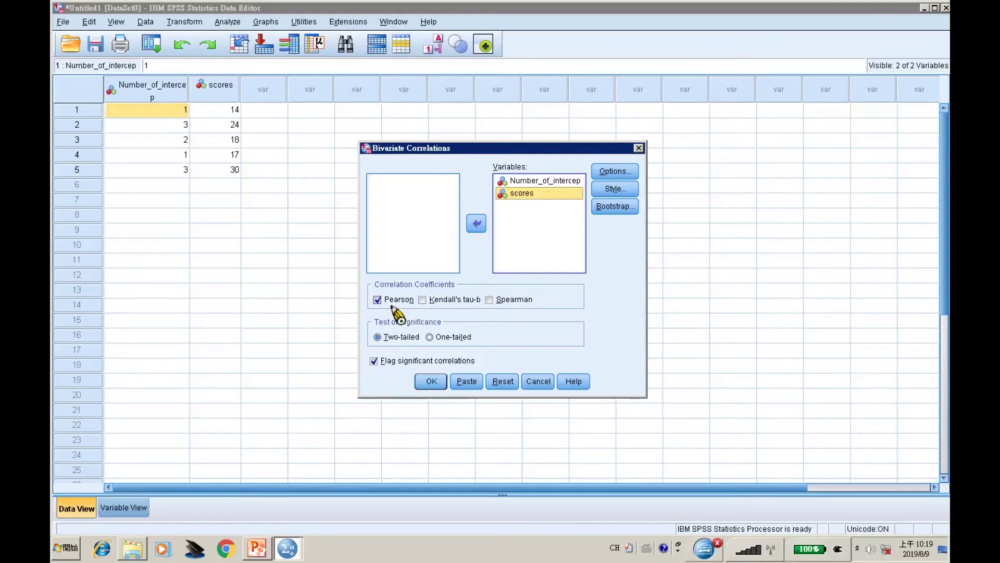
Check the correlation options, run the two-tailed Pearson correlation, and select the resulting Correlations table in the output
{"action": "left_click", "coordinate": [615, 172]}
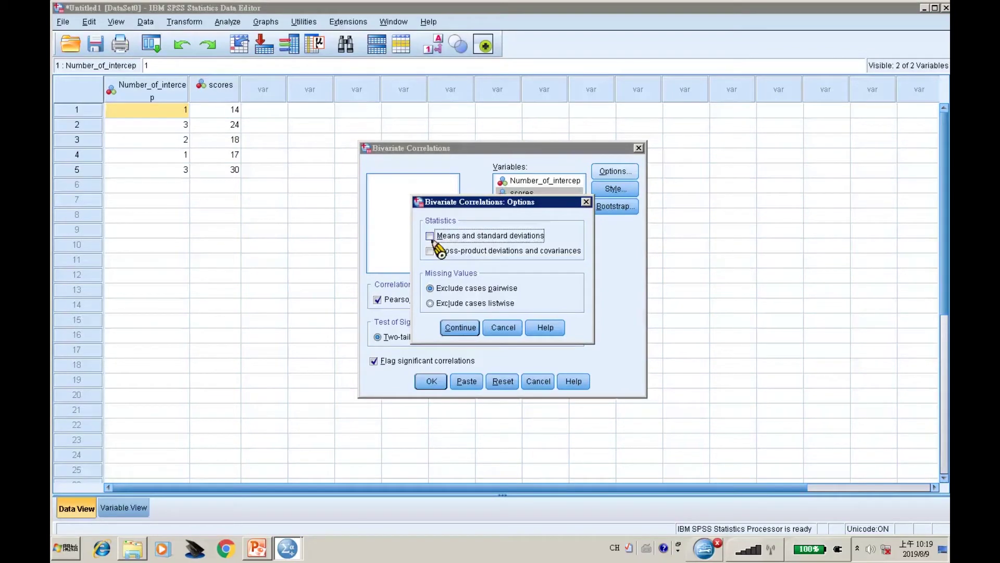
{"action": "left_click", "coordinate": [585, 203]}
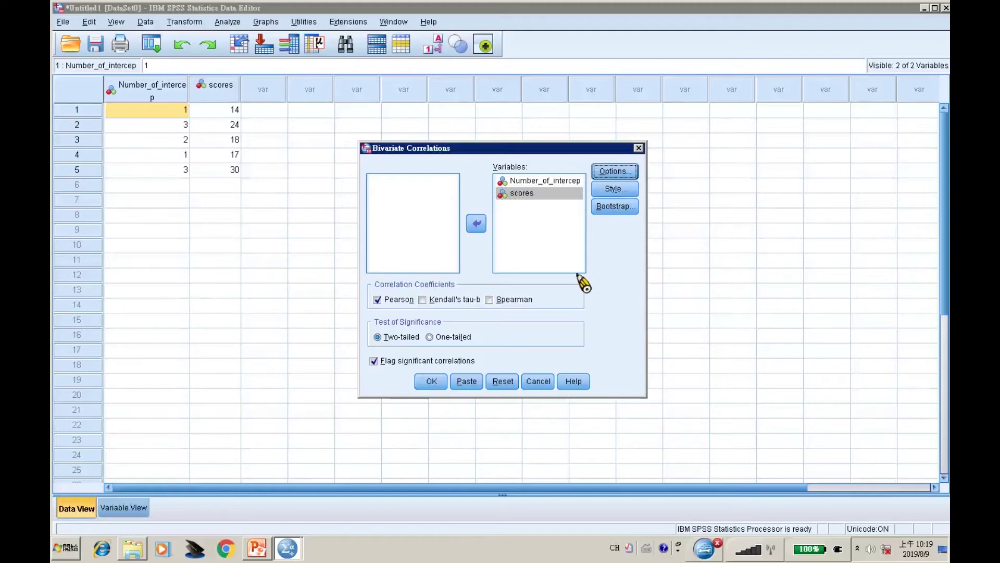
{"action": "left_click", "coordinate": [438, 382]}
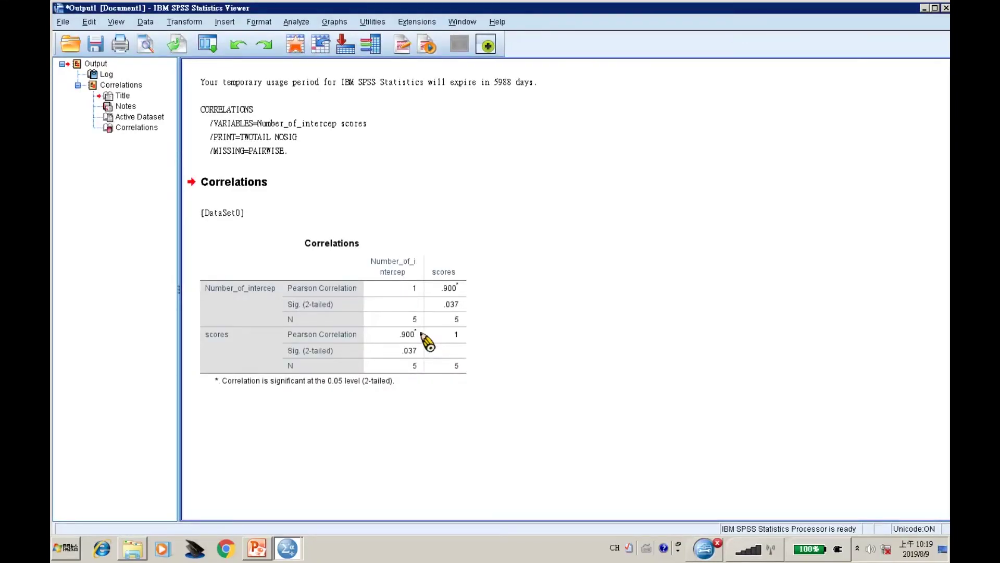
{"action": "left_click", "coordinate": [373, 348]}
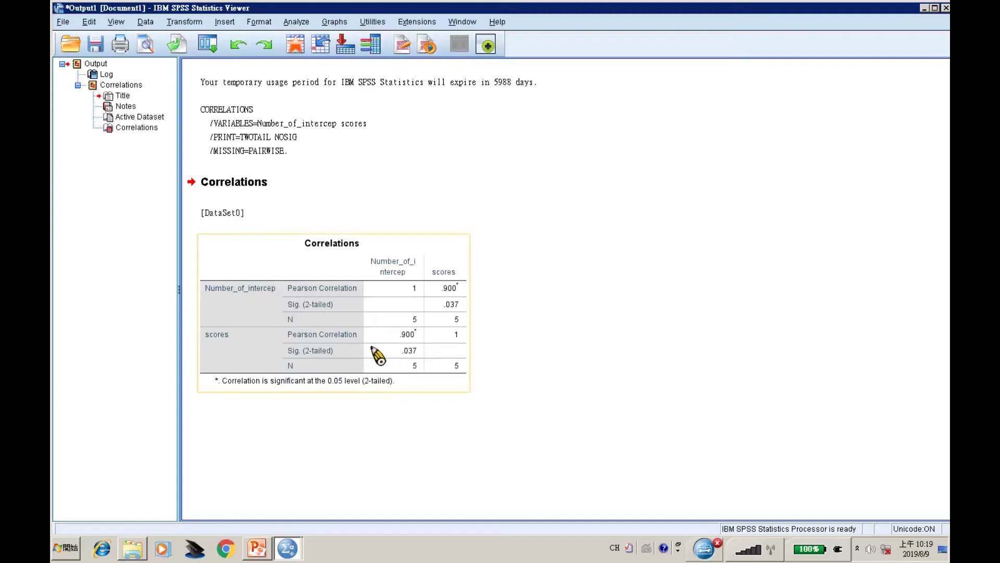
{"action": "left_click", "coordinate": [329, 328]}
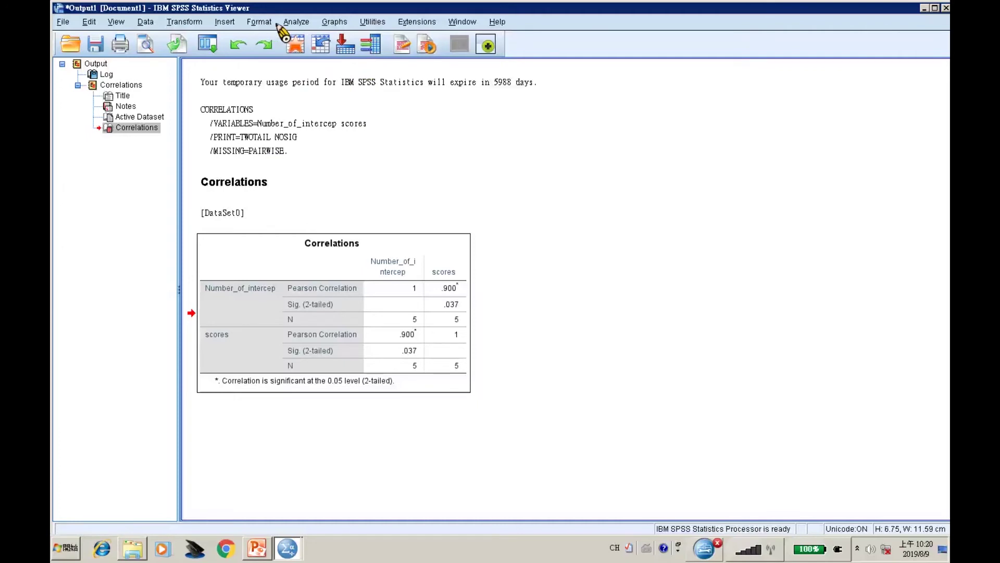
Set up a linear regression with scores as the dependent variable and Number_of_intercep as the independent variable
{"action": "left_click", "coordinate": [293, 21]}
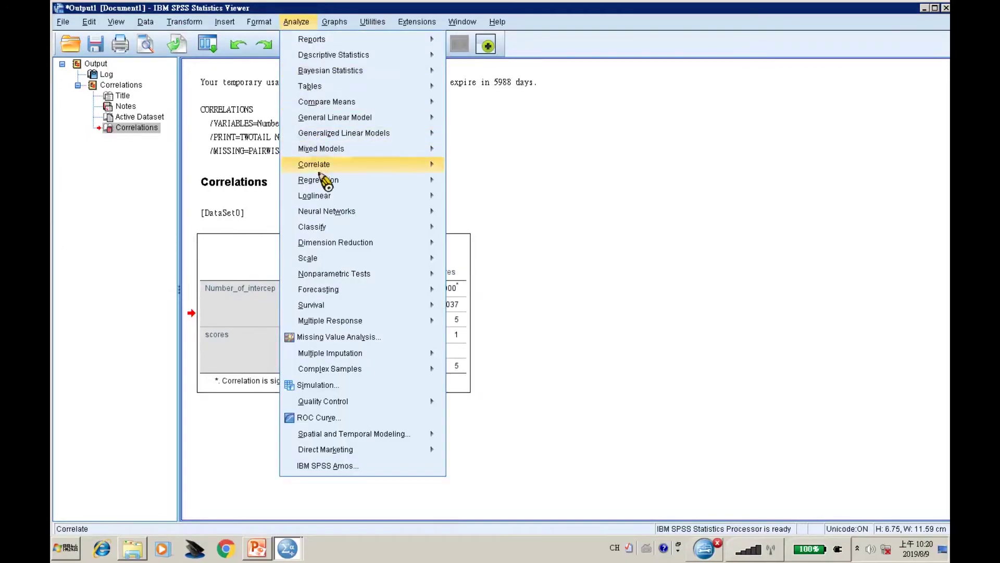
{"action": "mouse_move", "coordinate": [321, 181]}
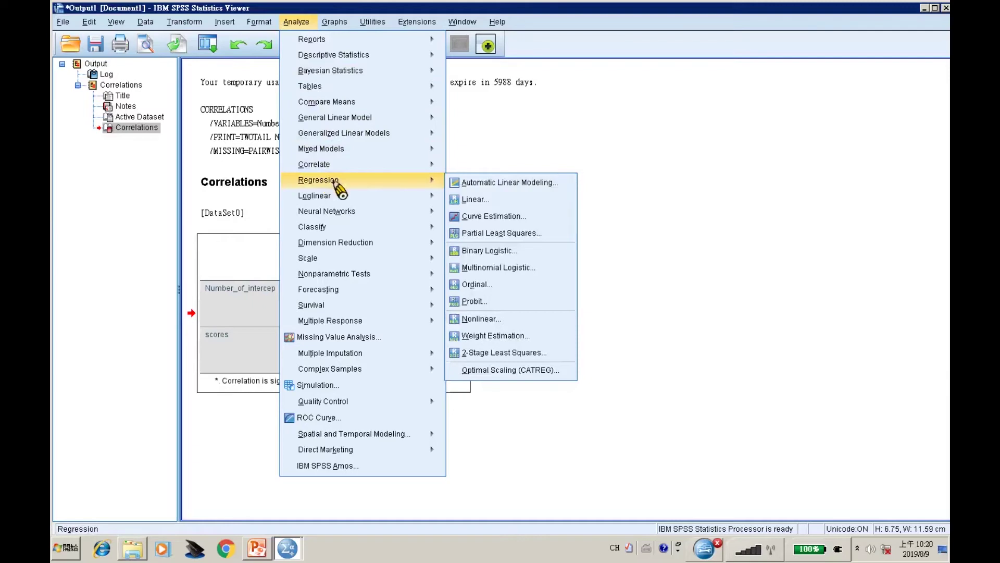
{"action": "left_click", "coordinate": [468, 200]}
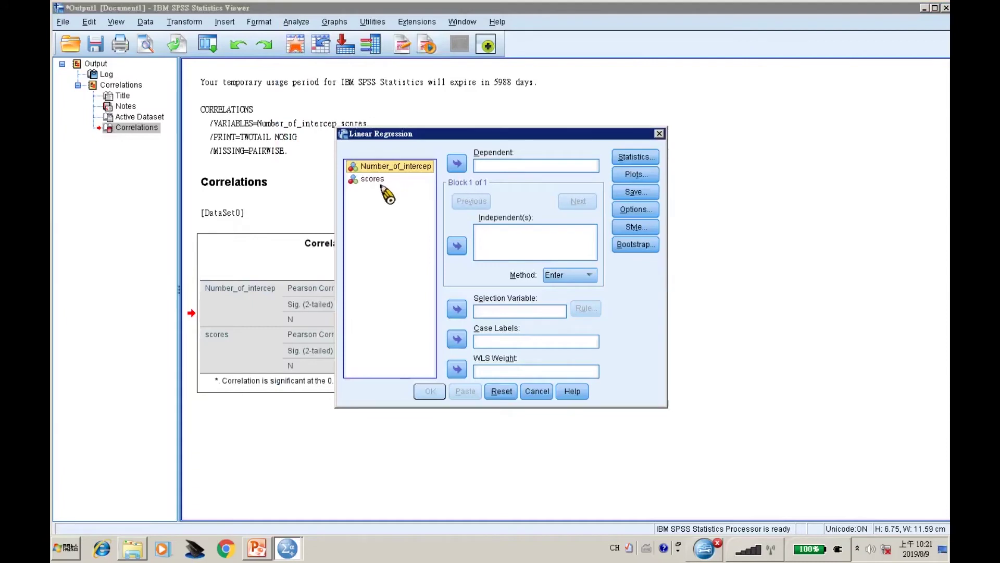
{"action": "left_click", "coordinate": [373, 180]}
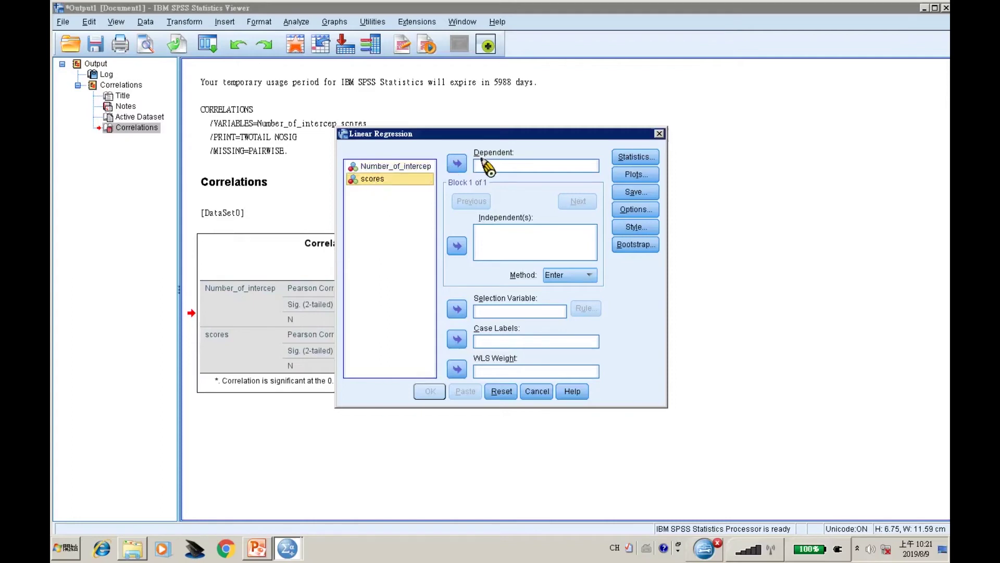
{"action": "left_click", "coordinate": [457, 164]}
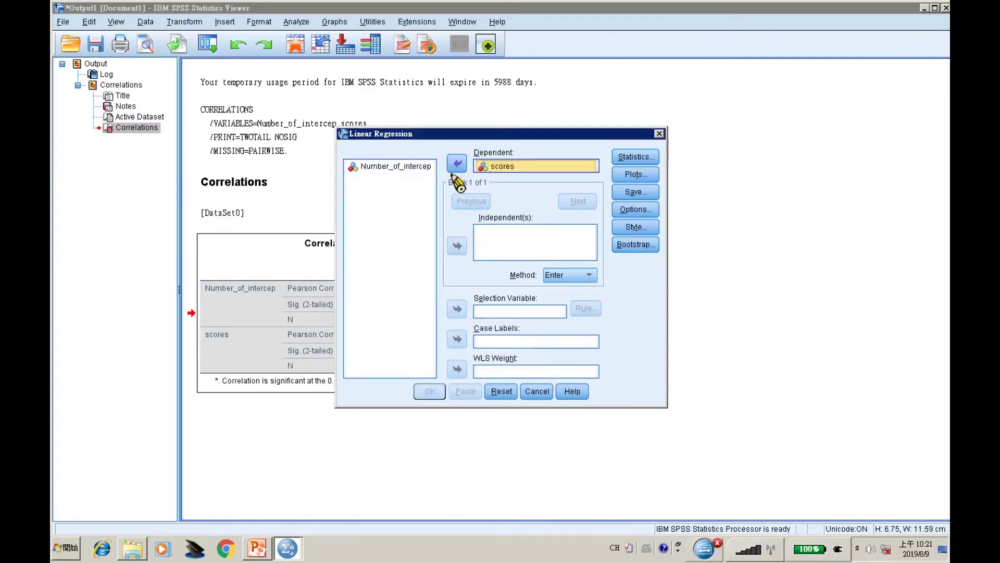
{"action": "left_click", "coordinate": [390, 168]}
{"action": "left_click", "coordinate": [458, 246]}
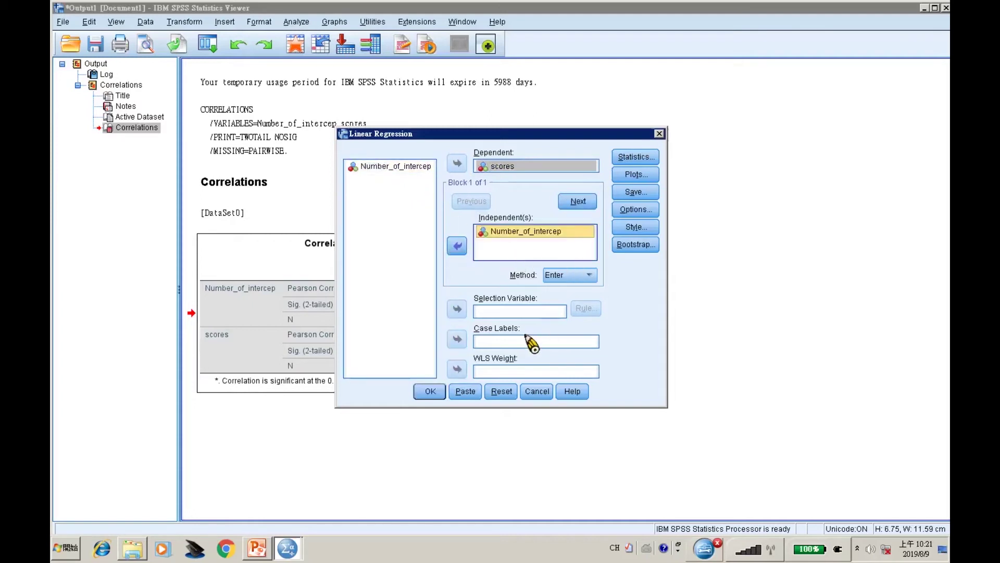
Add R squared change, 95% confidence intervals and descriptives to the regression statistics
{"action": "left_click", "coordinate": [628, 159]}
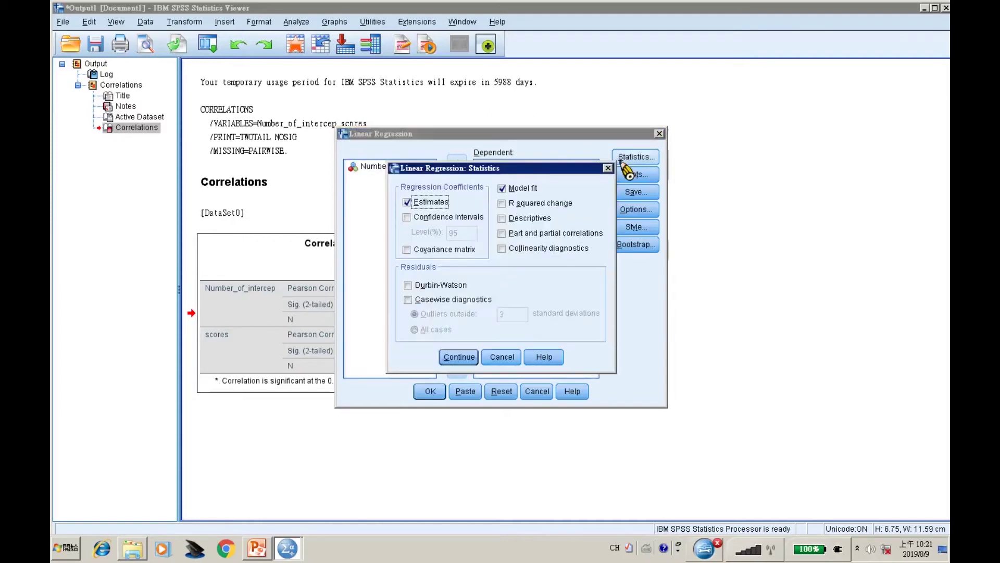
{"action": "left_click", "coordinate": [502, 203]}
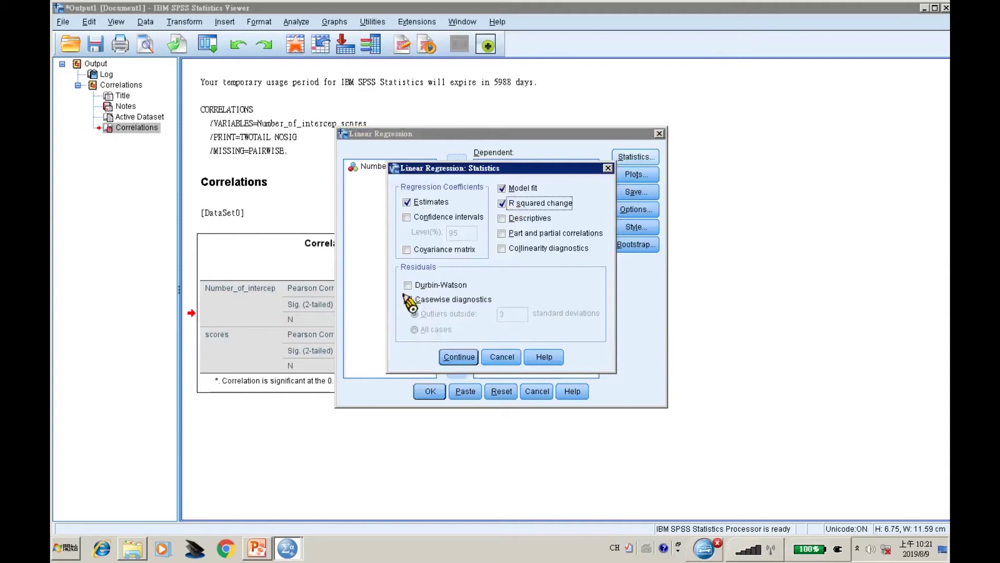
{"action": "left_click", "coordinate": [407, 217]}
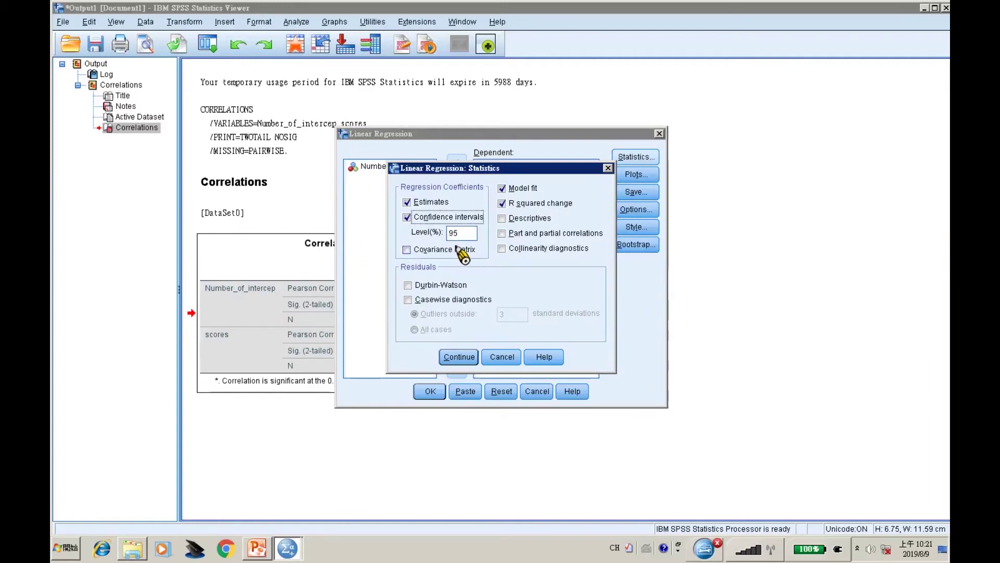
{"action": "left_click", "coordinate": [501, 218]}
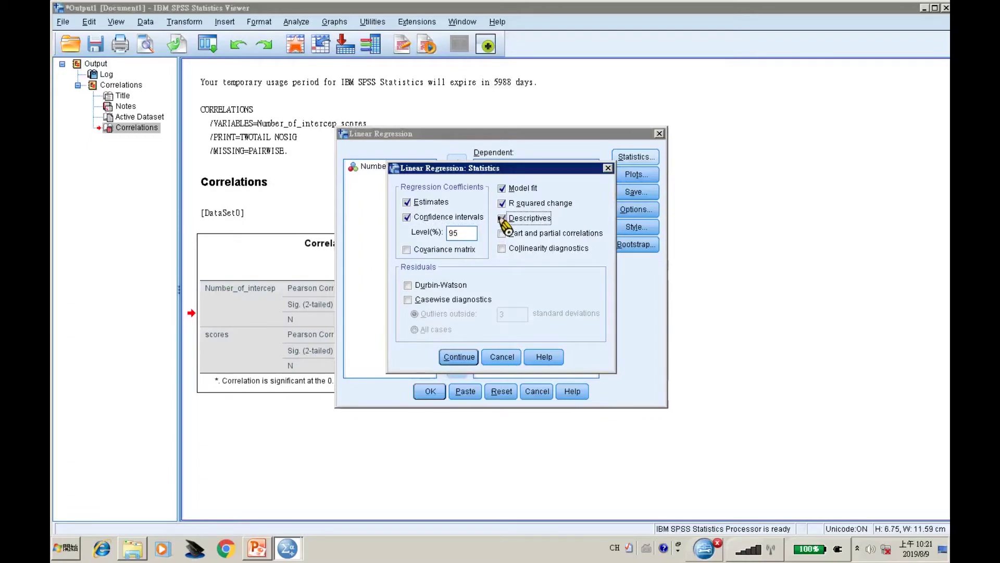
{"action": "left_click", "coordinate": [459, 356]}
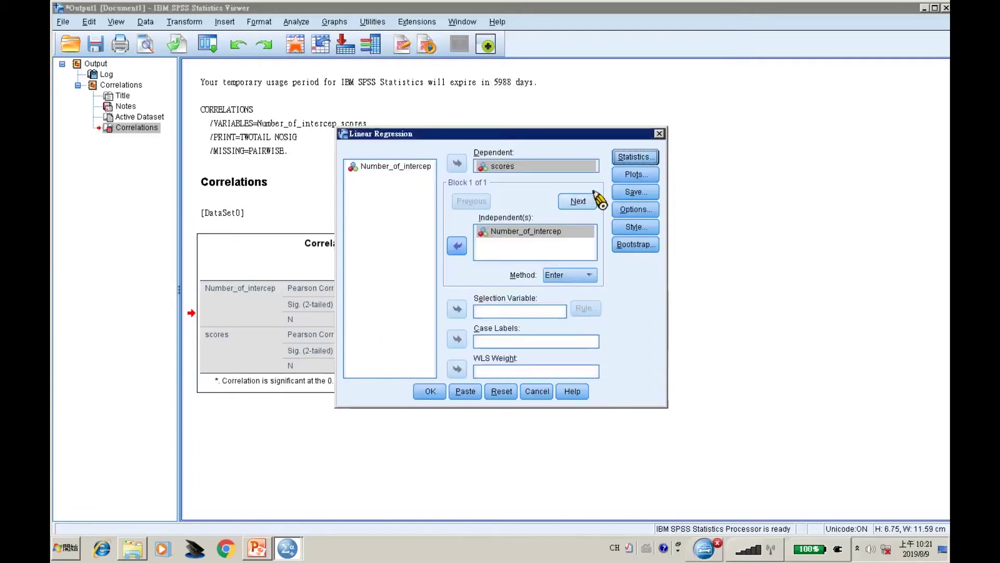
Check the regression's plot settings and options without changing them, and run the linear regression
{"action": "left_click", "coordinate": [634, 175]}
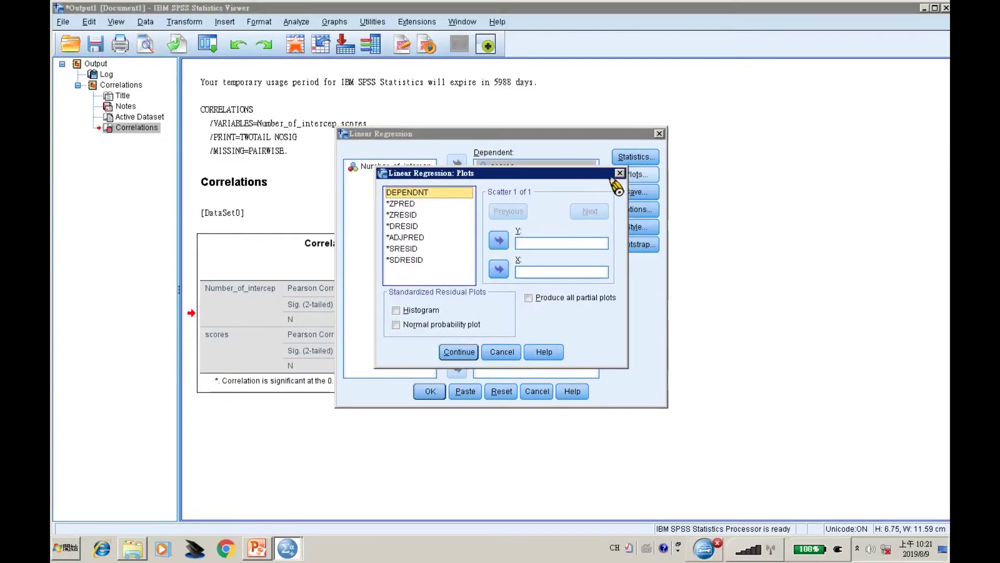
{"action": "left_click", "coordinate": [619, 173]}
{"action": "left_click", "coordinate": [635, 210]}
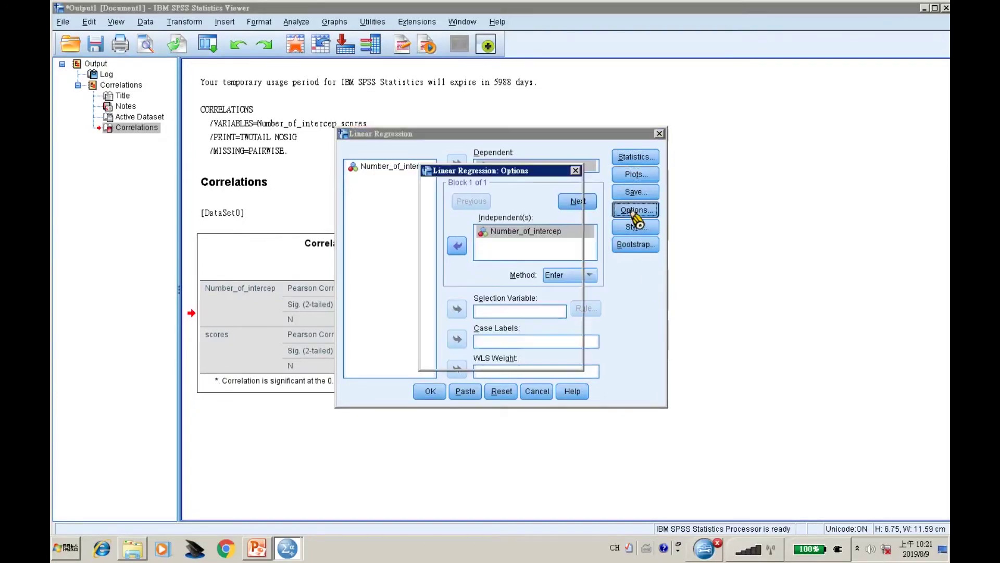
{"action": "left_click", "coordinate": [575, 171]}
{"action": "left_click", "coordinate": [436, 395]}
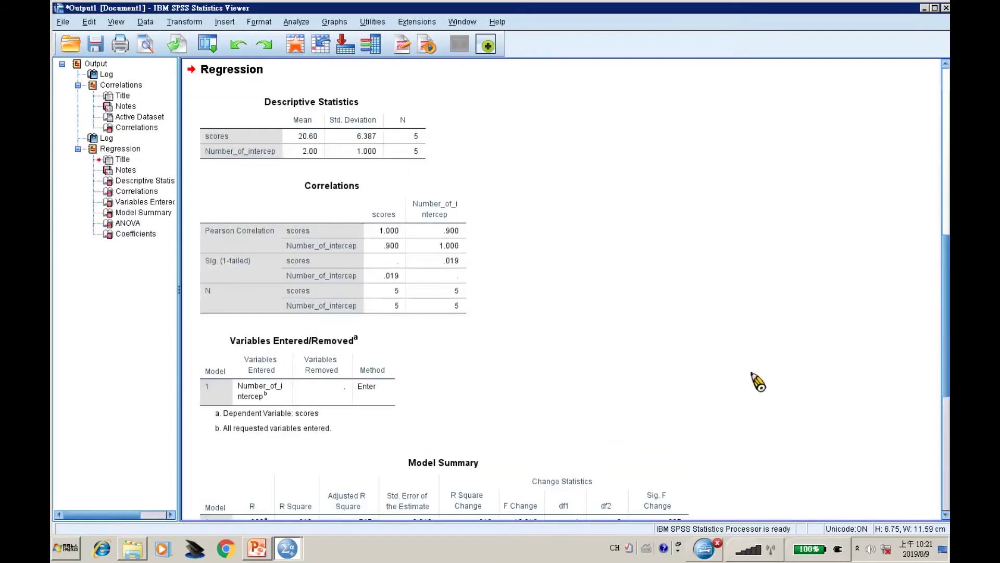
Review the regression output, including the Variables Entered/Removed, Model Summary, ANOVA and Coefficients tables
{"action": "scroll", "coordinate": [755, 380], "scroll_direction": "down", "scroll_amount": 2}
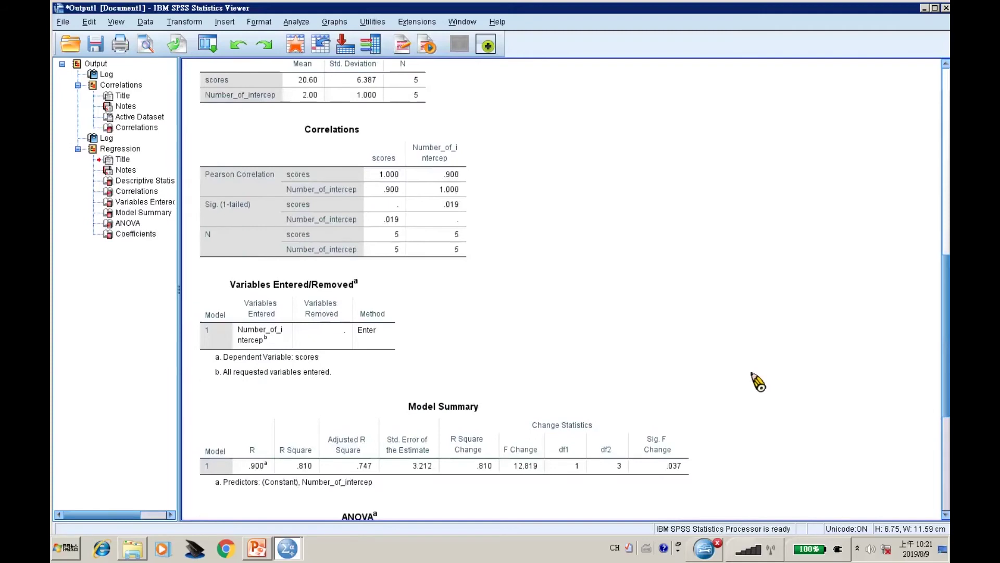
{"action": "left_click", "coordinate": [321, 350]}
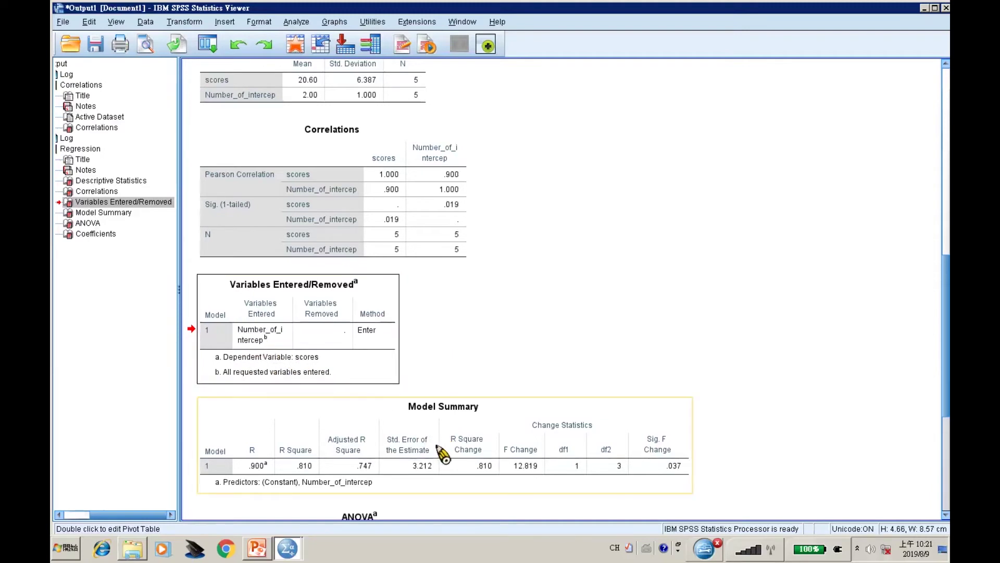
{"action": "scroll", "coordinate": [443, 455], "scroll_direction": "down", "scroll_amount": 3}
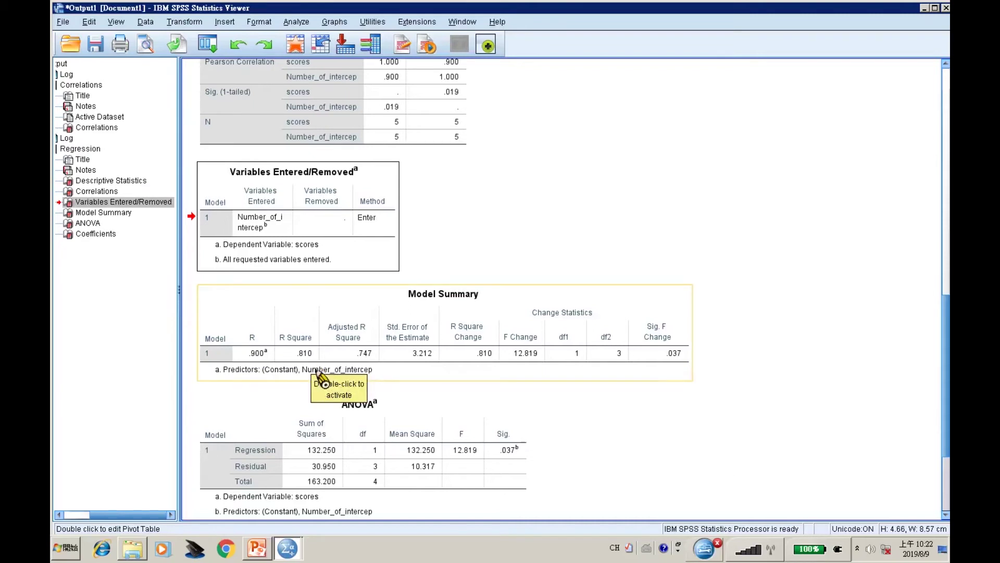
{"action": "scroll", "coordinate": [302, 422], "scroll_direction": "down", "scroll_amount": 3}
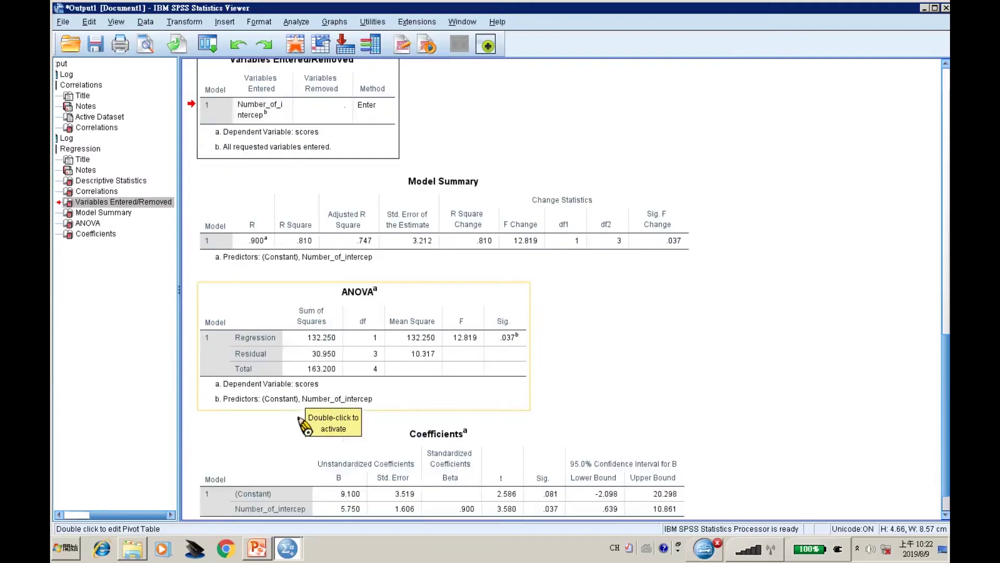
{"action": "scroll", "coordinate": [305, 424], "scroll_direction": "down", "scroll_amount": 1}
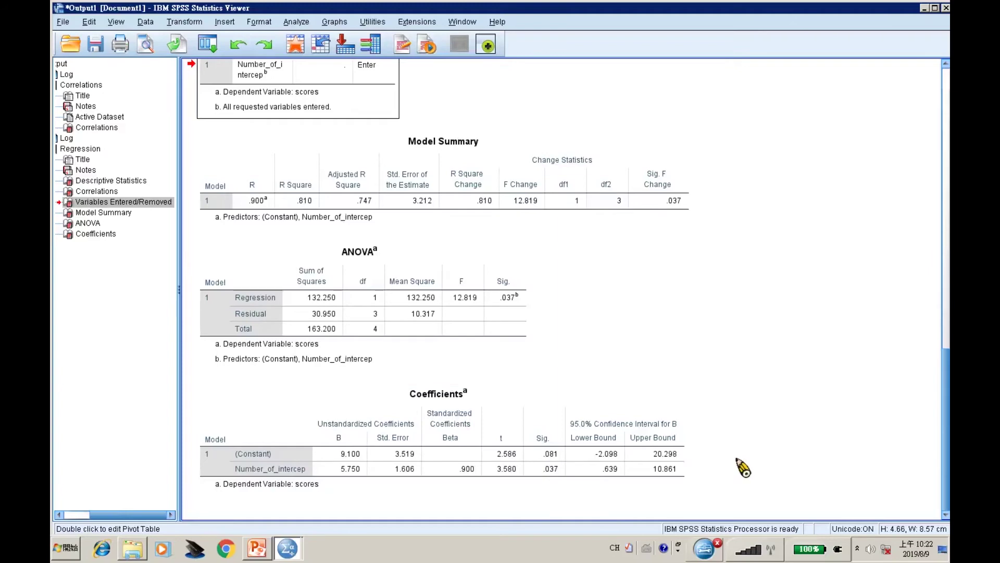
{"action": "scroll", "coordinate": [743, 467], "scroll_direction": "up", "scroll_amount": 15}
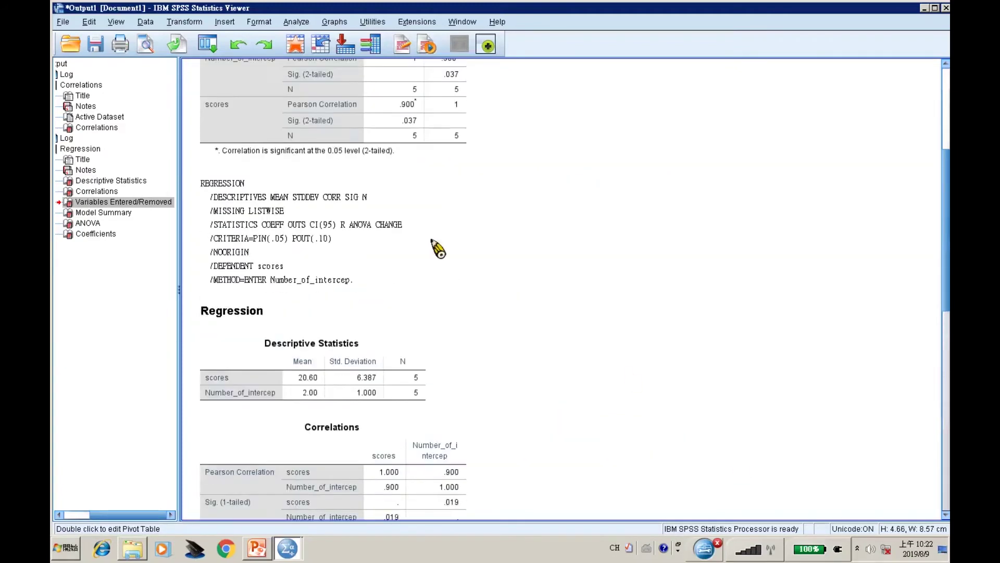
Start a new chart in the Chart Builder and use the simple line chart as its base
{"action": "left_click", "coordinate": [233, 24]}
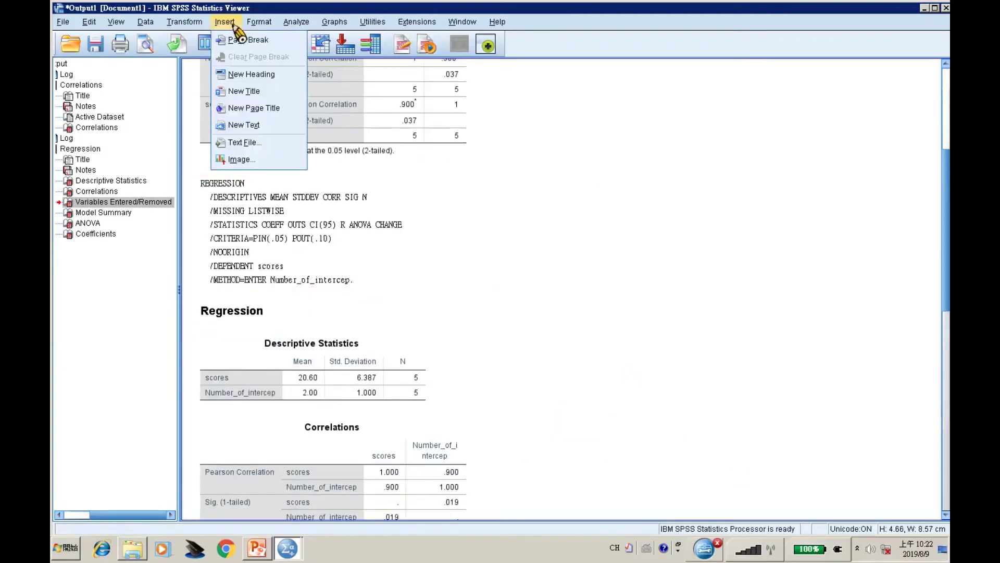
{"action": "mouse_move", "coordinate": [332, 25]}
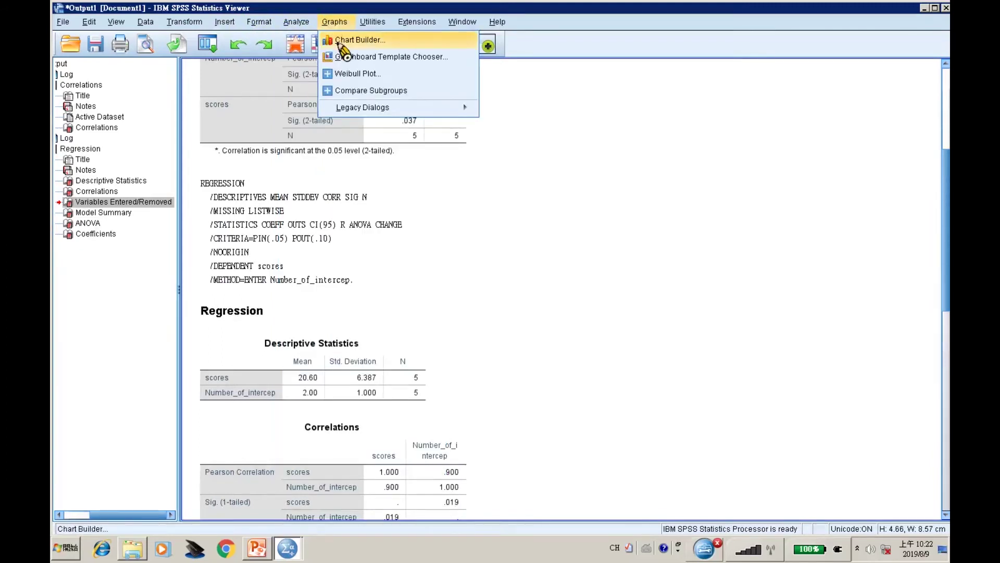
{"action": "left_click", "coordinate": [341, 43]}
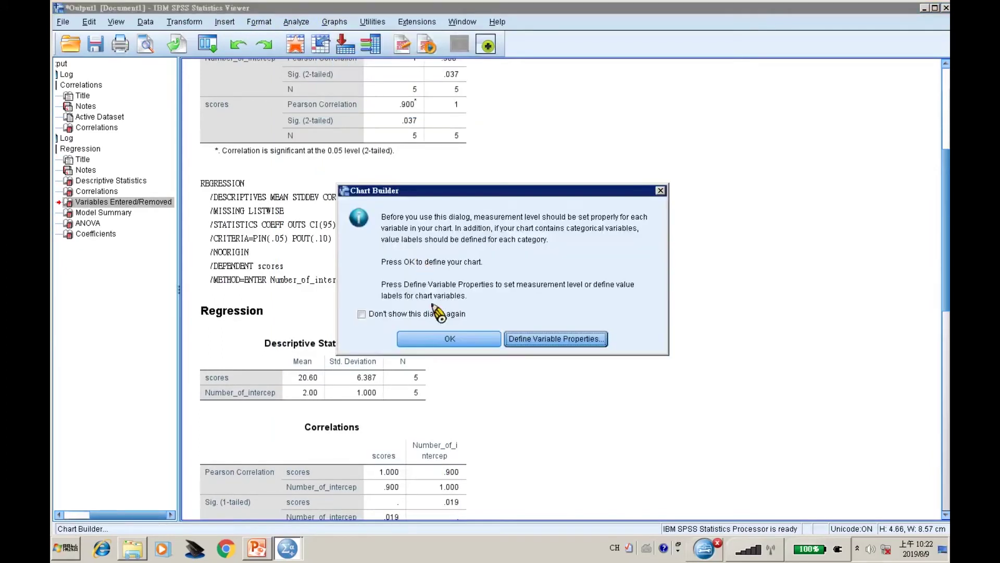
{"action": "left_click", "coordinate": [440, 343]}
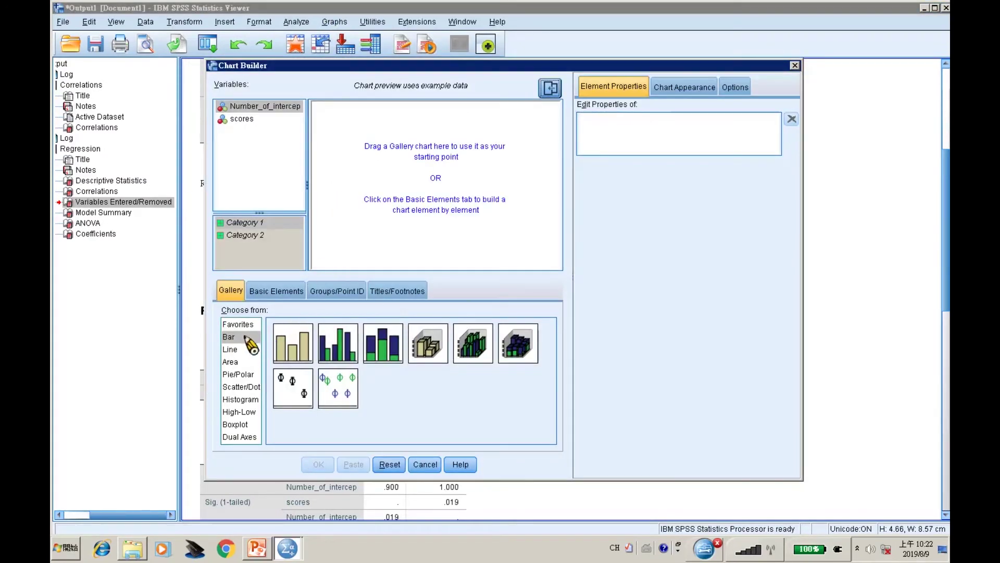
{"action": "left_click", "coordinate": [238, 325]}
{"action": "left_click", "coordinate": [234, 337]}
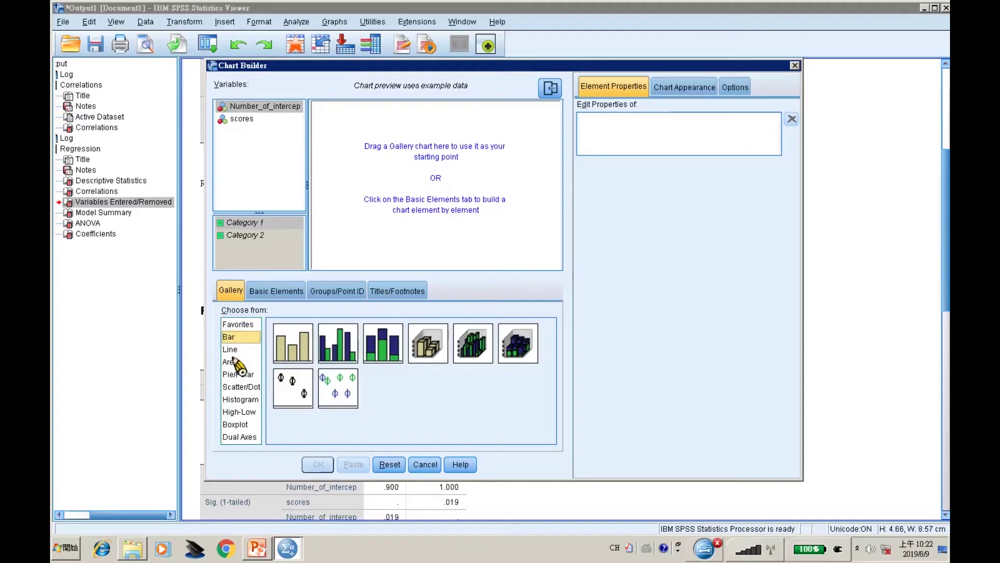
{"action": "left_click", "coordinate": [233, 349]}
{"action": "left_click_drag", "start_coordinate": [290, 348], "coordinate": [295, 346]}
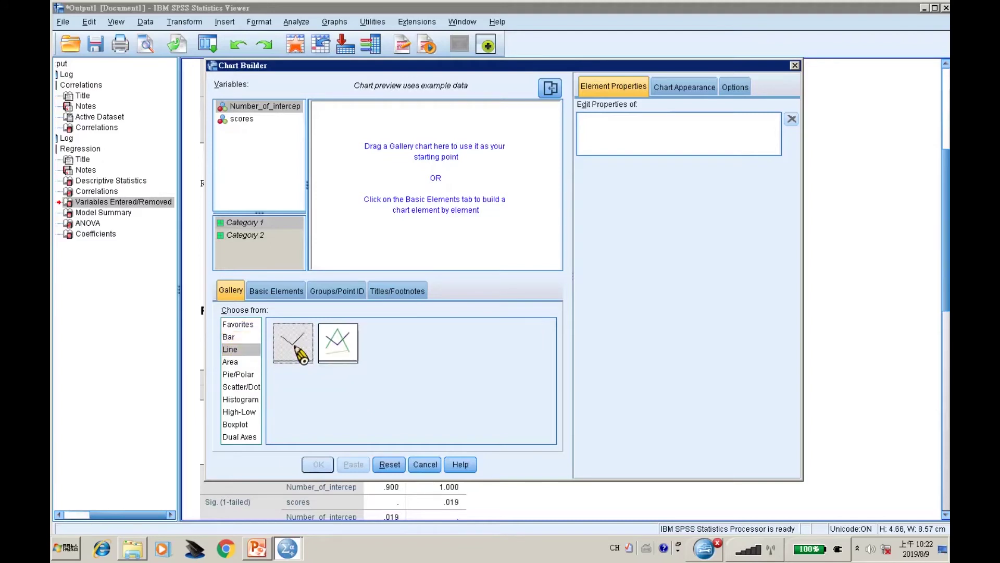
{"action": "double_click", "coordinate": [296, 347]}
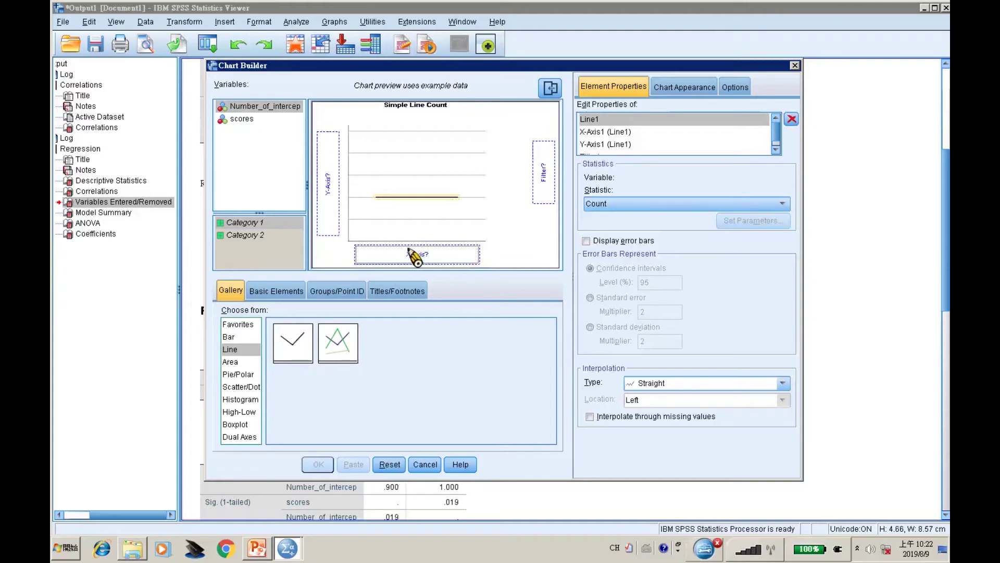
Assign Number_of_intercep to the line chart's X-axis and scores to its Y-axis
{"action": "left_click", "coordinate": [258, 121]}
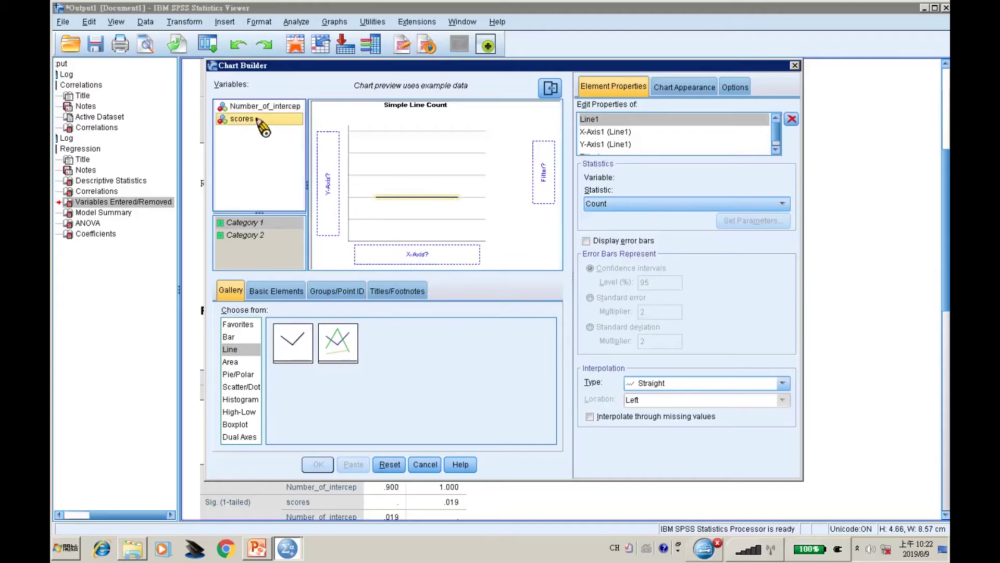
{"action": "left_click_drag", "start_coordinate": [265, 107], "coordinate": [406, 258]}
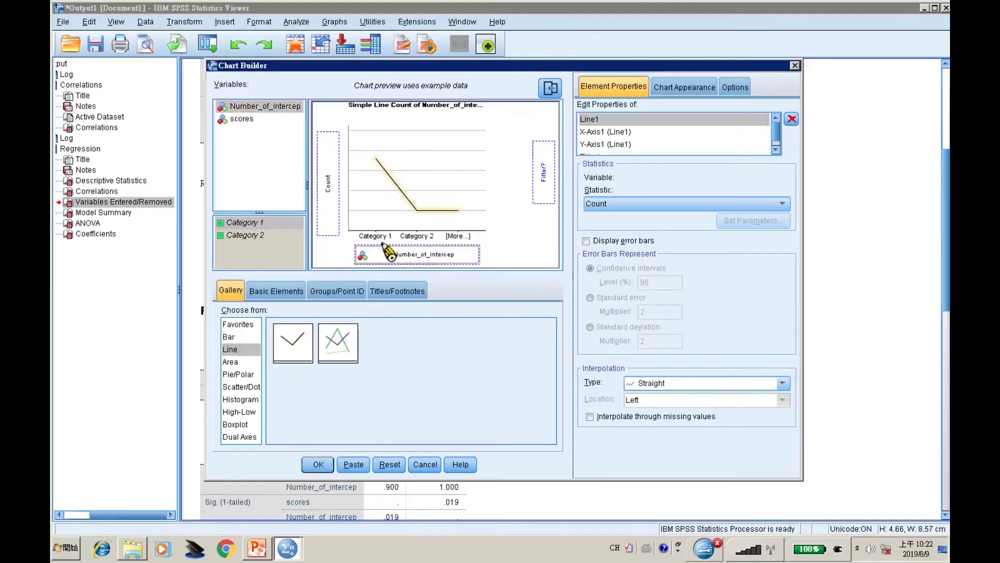
{"action": "left_click", "coordinate": [255, 122]}
{"action": "left_click_drag", "start_coordinate": [258, 126], "coordinate": [334, 186]}
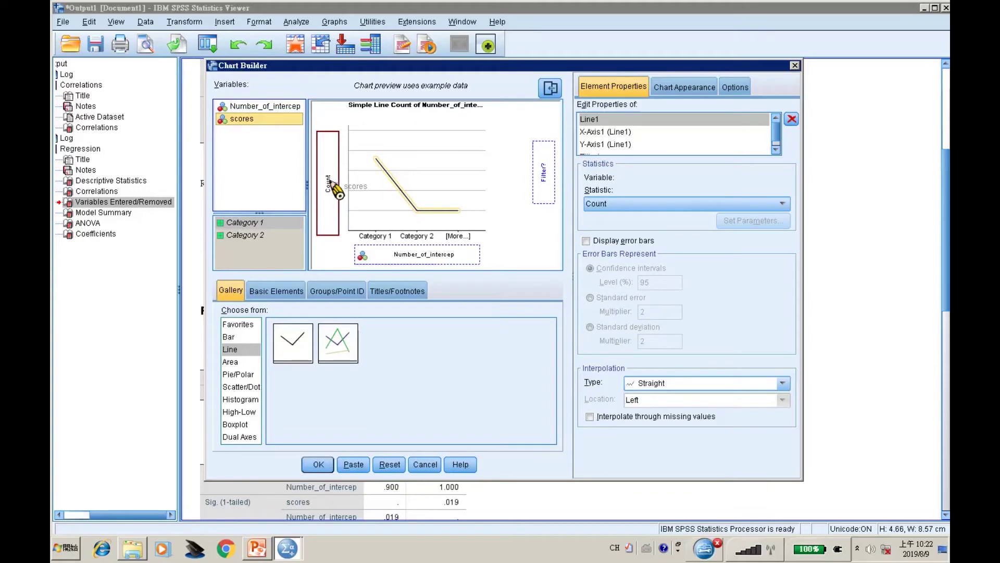
Place scores on the line chart's Y-axis, generate the chart and review it in the output
{"action": "left_click_drag", "start_coordinate": [333, 186], "coordinate": [334, 188]}
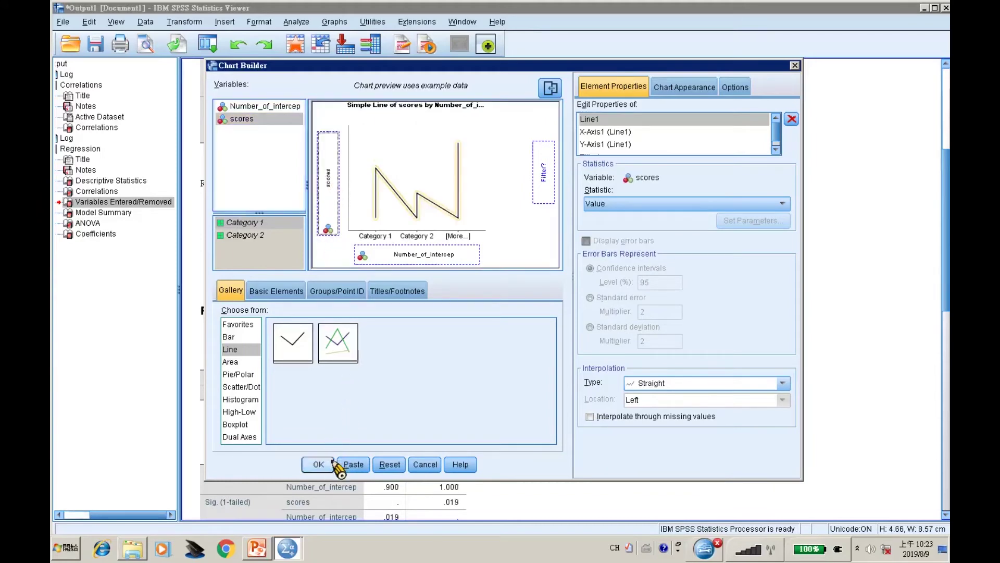
{"action": "left_click", "coordinate": [319, 464]}
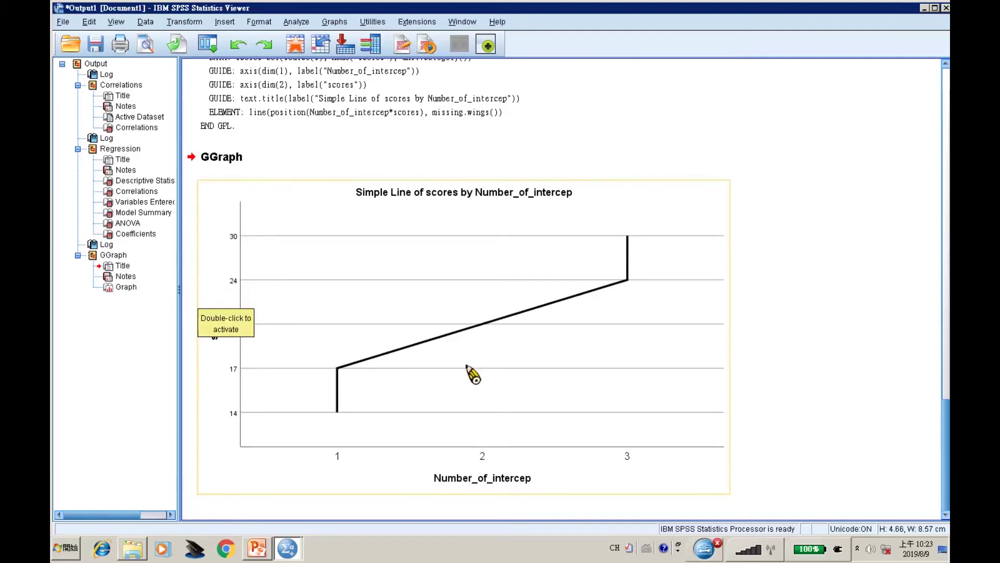
{"action": "scroll", "coordinate": [328, 429], "scroll_direction": "up", "scroll_amount": 6}
{"action": "scroll", "coordinate": [332, 432], "scroll_direction": "up", "scroll_amount": 3}
{"action": "scroll", "coordinate": [331, 433], "scroll_direction": "down", "scroll_amount": 8}
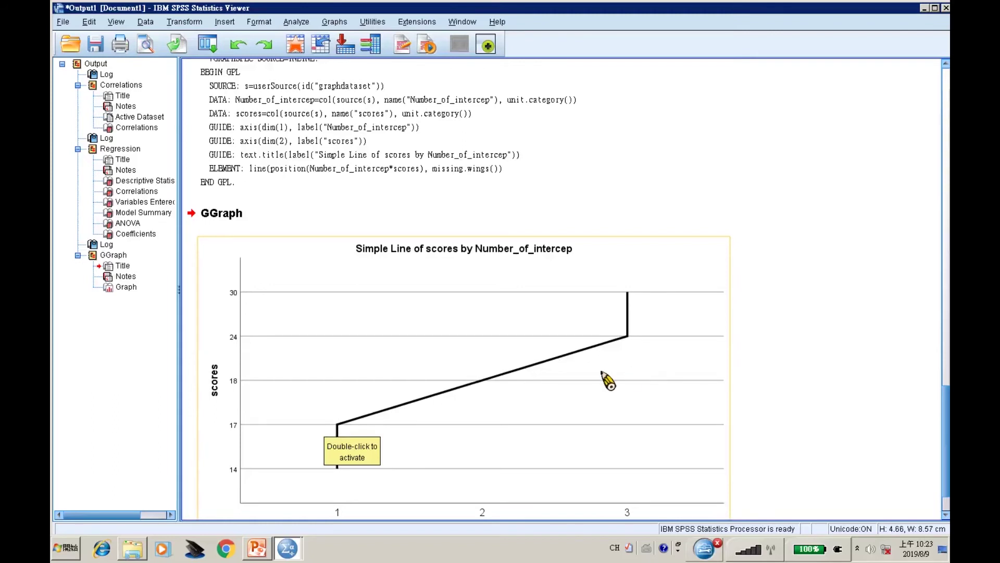
Start a Frequencies analysis with Number_of_intercep and scores as its variables
{"action": "left_click", "coordinate": [257, 22]}
{"action": "mouse_move", "coordinate": [296, 22]}
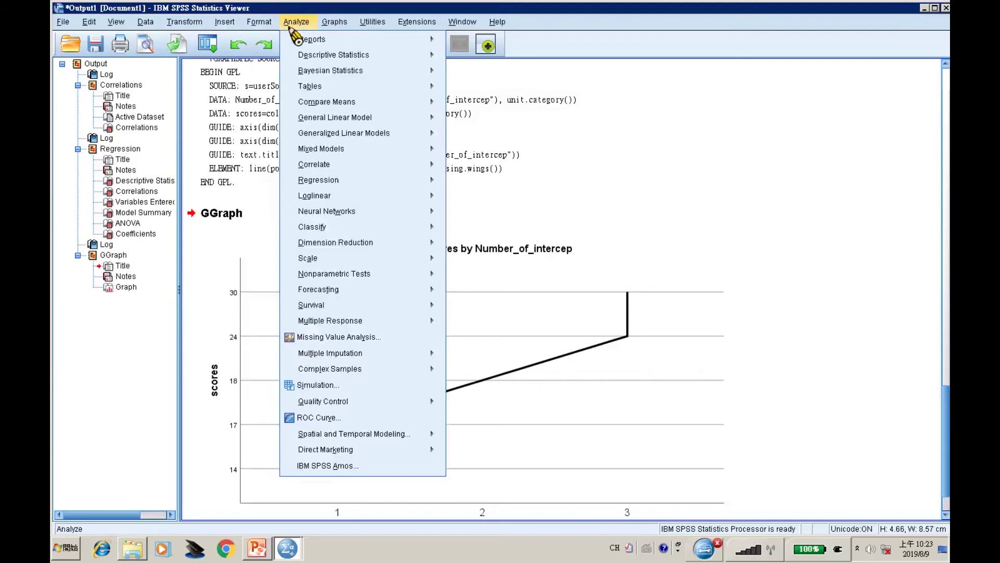
{"action": "mouse_move", "coordinate": [322, 55]}
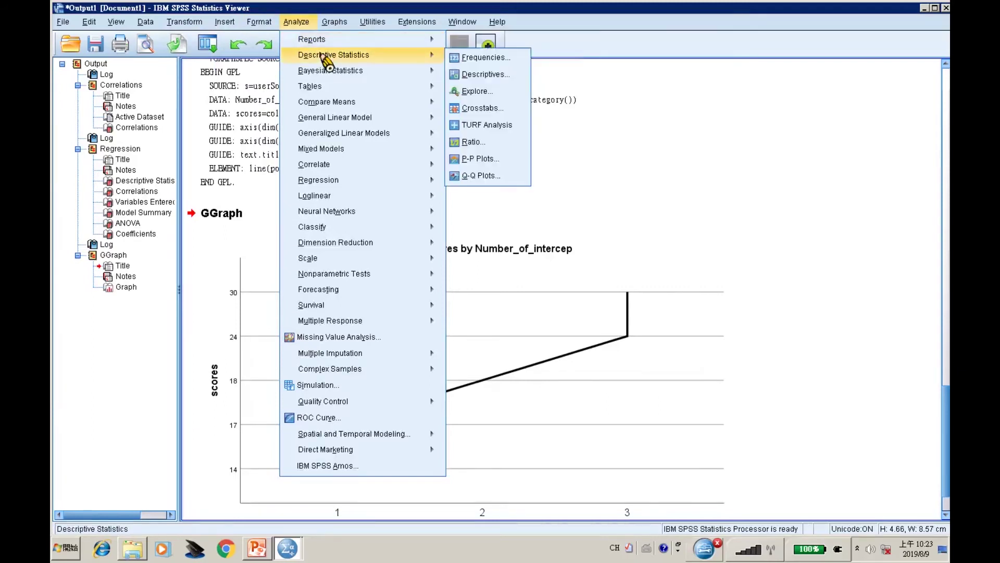
{"action": "left_click", "coordinate": [475, 58]}
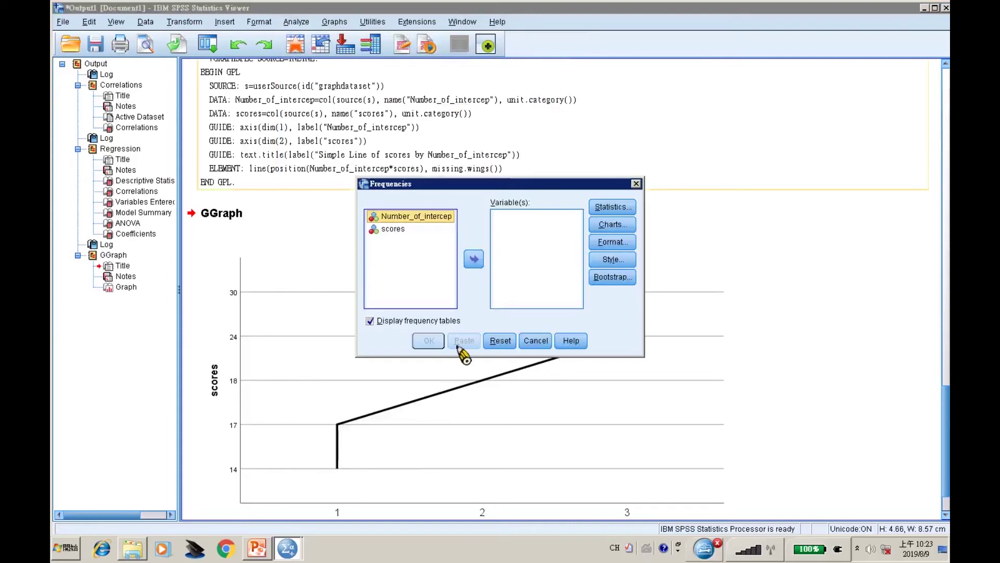
{"action": "left_click", "coordinate": [473, 259]}
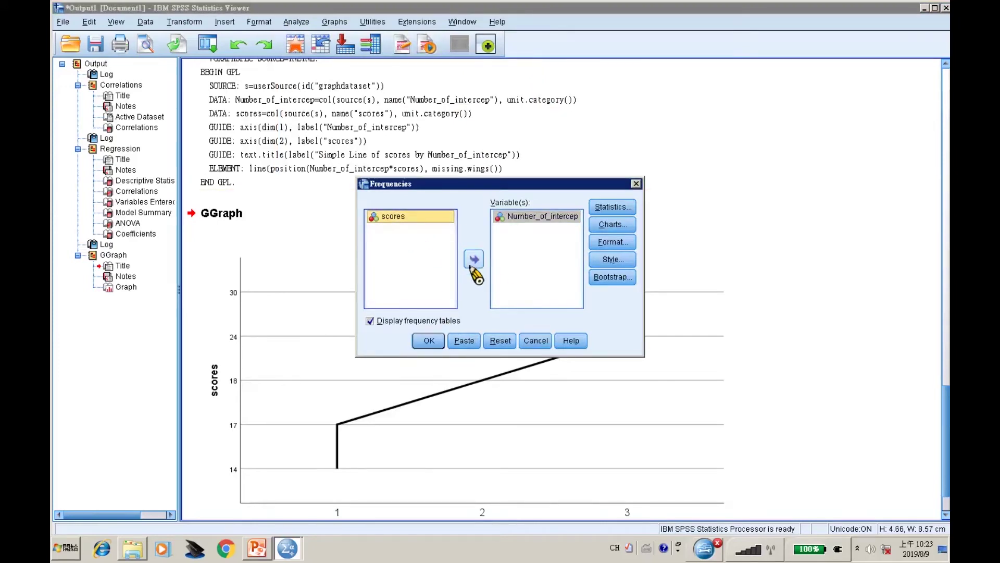
{"action": "left_click", "coordinate": [473, 260]}
Add bar charts to the frequency analysis and run it
{"action": "left_click", "coordinate": [607, 226]}
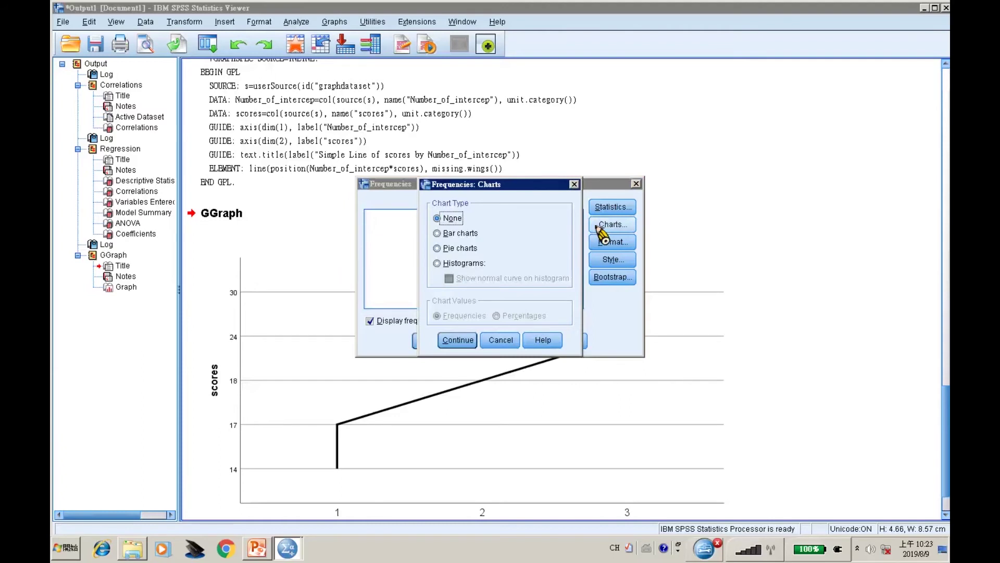
{"action": "left_click", "coordinate": [446, 236]}
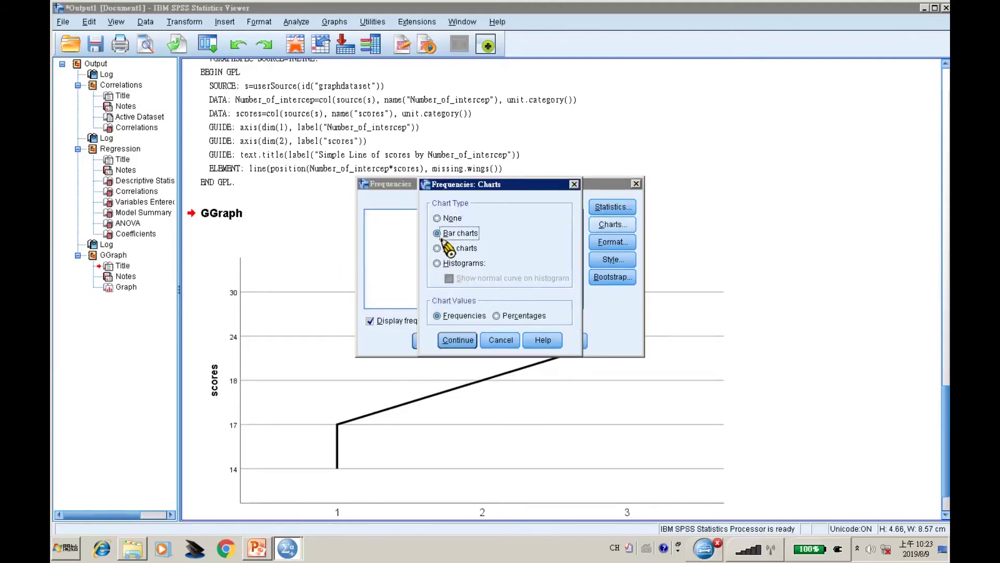
{"action": "left_click", "coordinate": [458, 339]}
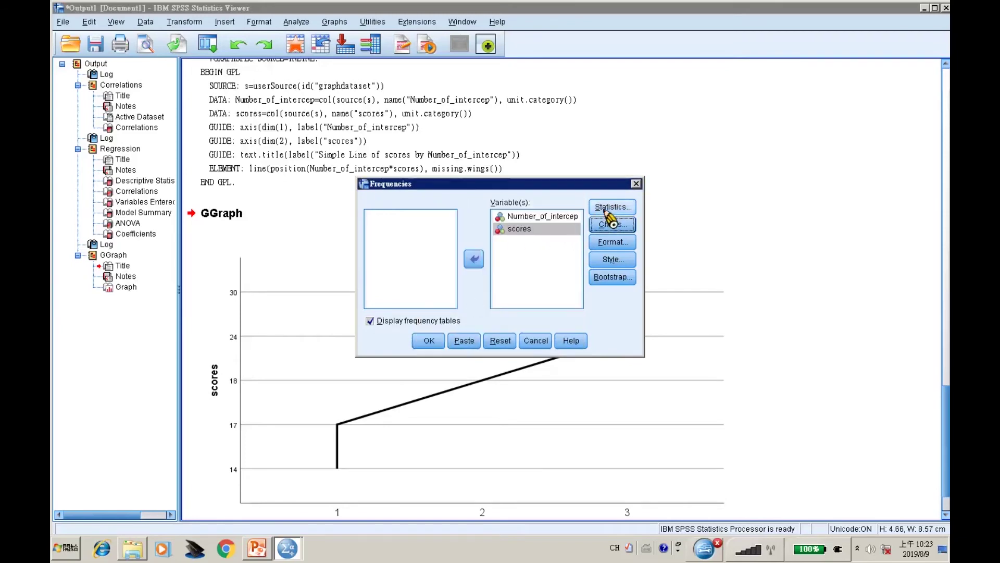
{"action": "left_click", "coordinate": [430, 341]}
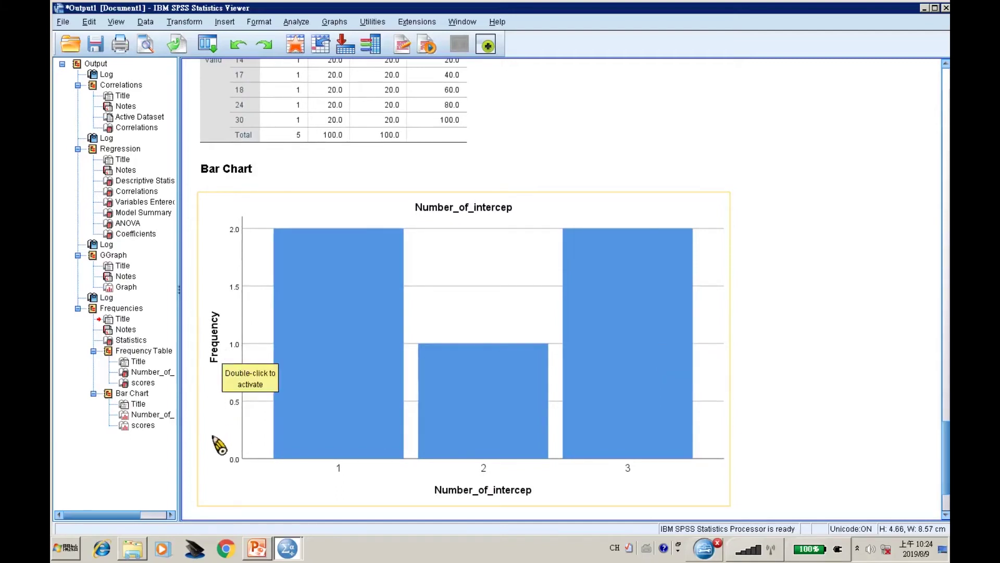
Review the frequency bar charts for Number_of_intercep and scores in the output
{"action": "scroll", "coordinate": [218, 445], "scroll_direction": "down", "scroll_amount": 10}
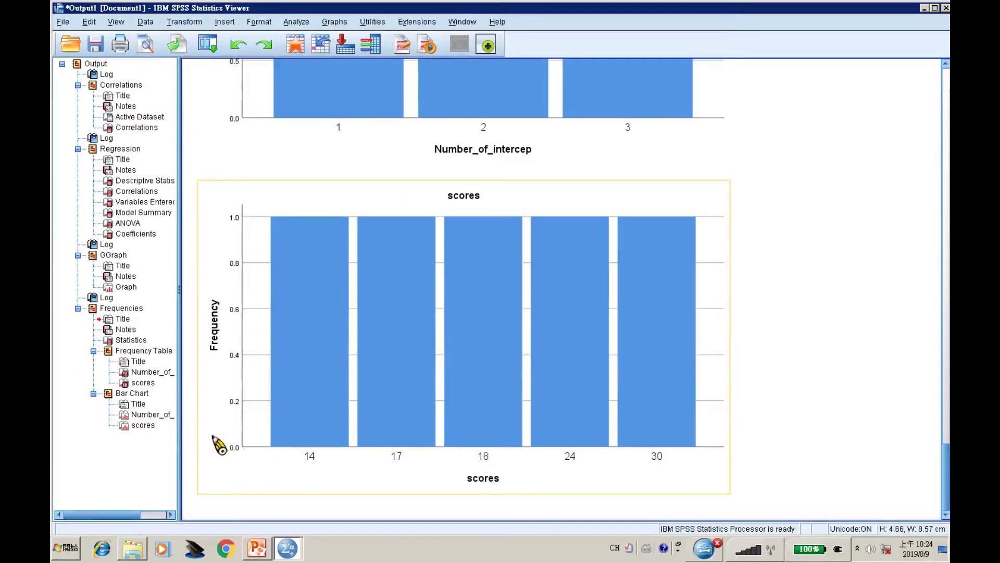
{"action": "scroll", "coordinate": [542, 445], "scroll_direction": "up", "scroll_amount": 8}
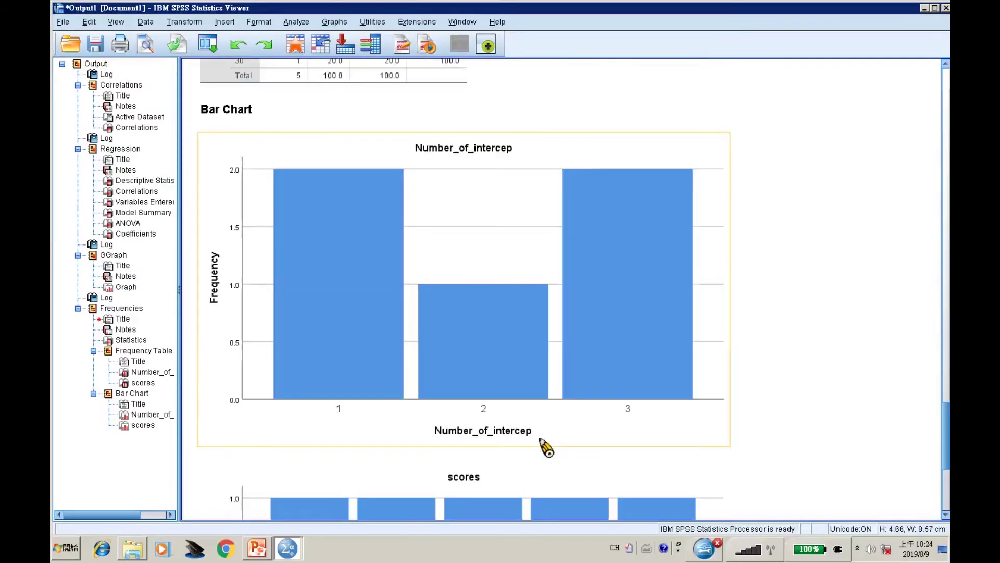
{"action": "scroll", "coordinate": [546, 447], "scroll_direction": "down", "scroll_amount": 8}
{"action": "scroll", "coordinate": [546, 447], "scroll_direction": "up", "scroll_amount": 10}
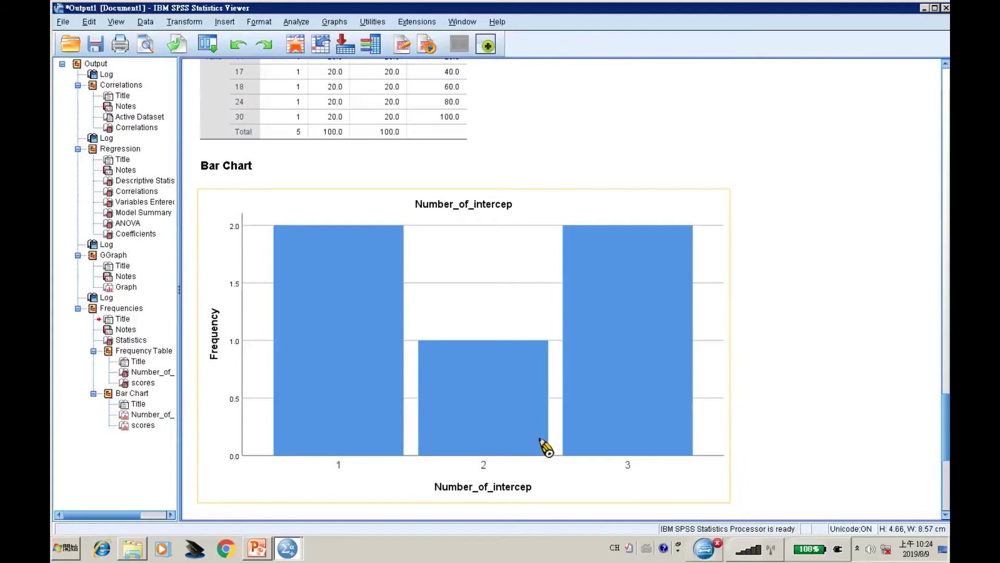
{"action": "scroll", "coordinate": [546, 447], "scroll_direction": "up", "scroll_amount": 7}
{"action": "scroll", "coordinate": [543, 446], "scroll_direction": "down", "scroll_amount": 15}
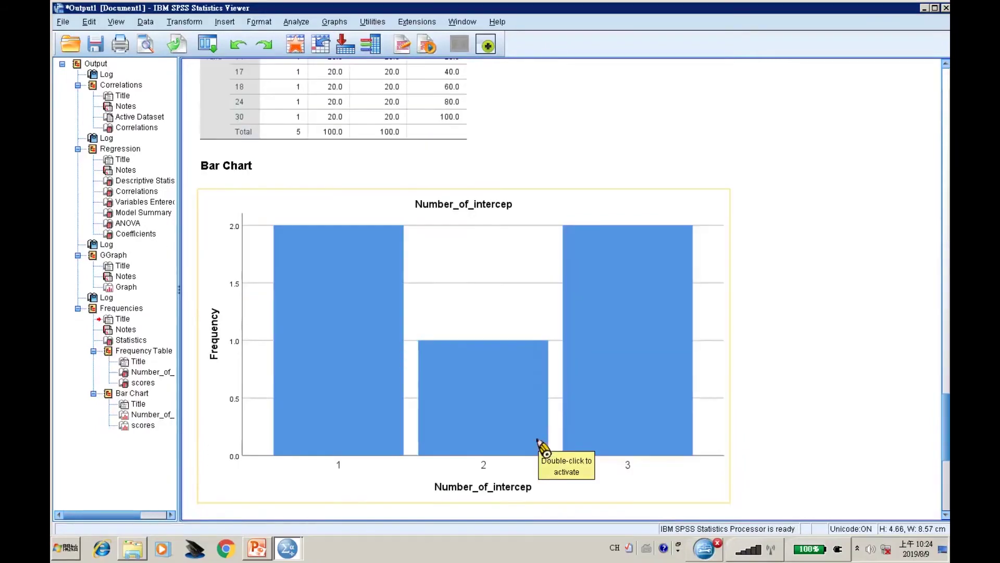
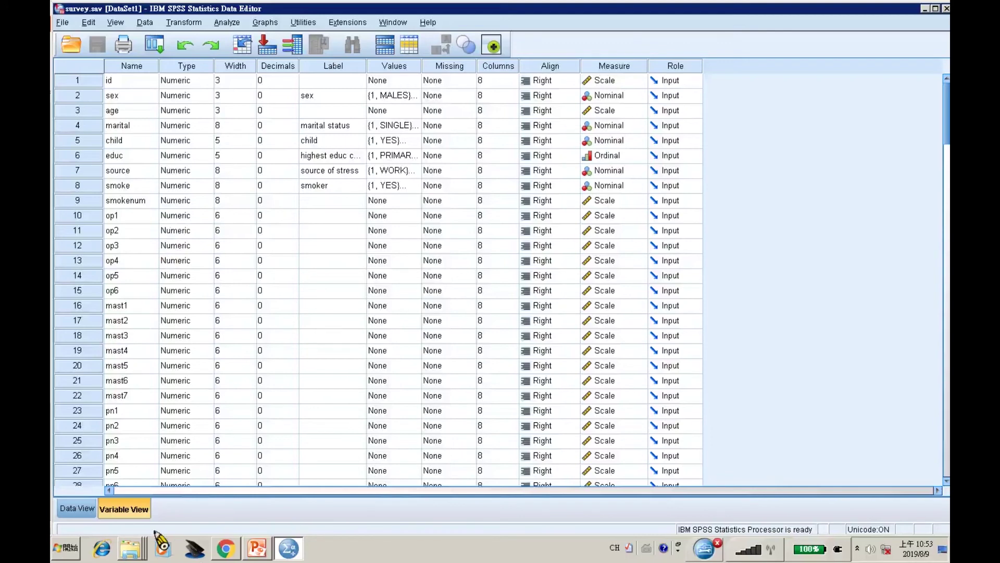
Check the graph practice task in the PowerPoint slides, return to SPSS and locate tslfest in the survey.sav variable list
{"action": "left_click", "coordinate": [256, 548]}
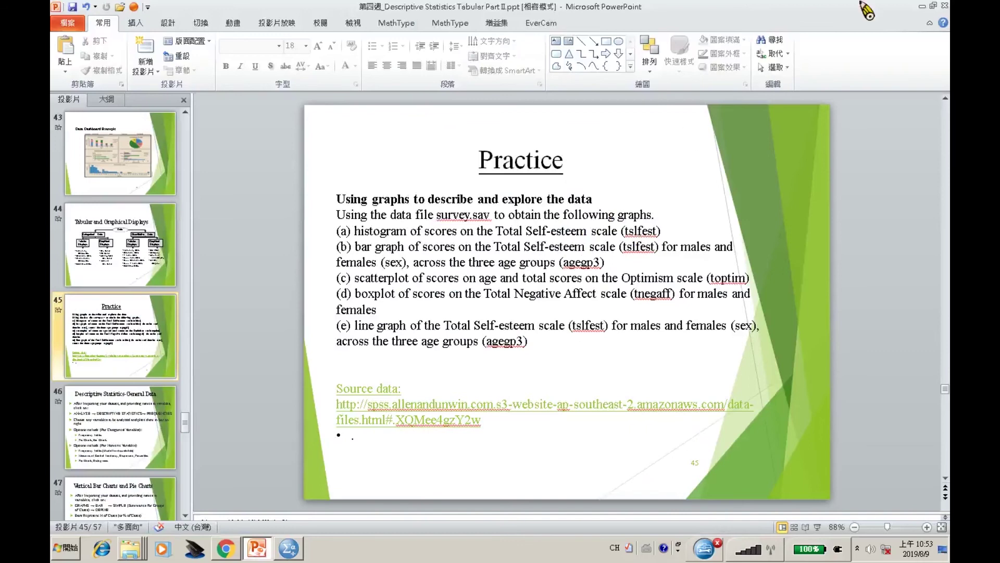
{"action": "left_click", "coordinate": [921, 6]}
{"action": "scroll", "coordinate": [170, 409], "scroll_direction": "down", "scroll_amount": 17}
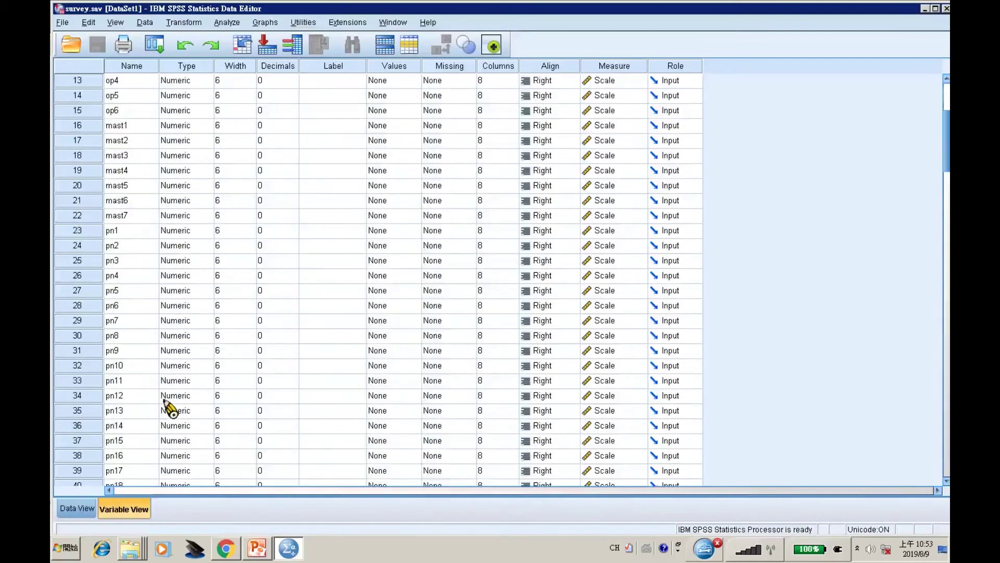
{"action": "scroll", "coordinate": [169, 409], "scroll_direction": "down", "scroll_amount": 18}
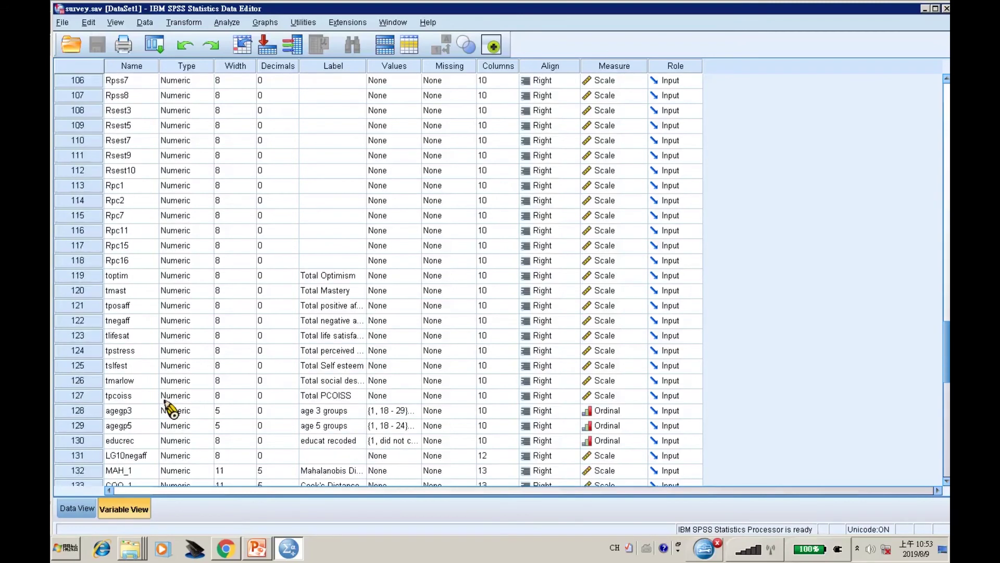
{"action": "left_click", "coordinate": [131, 366]}
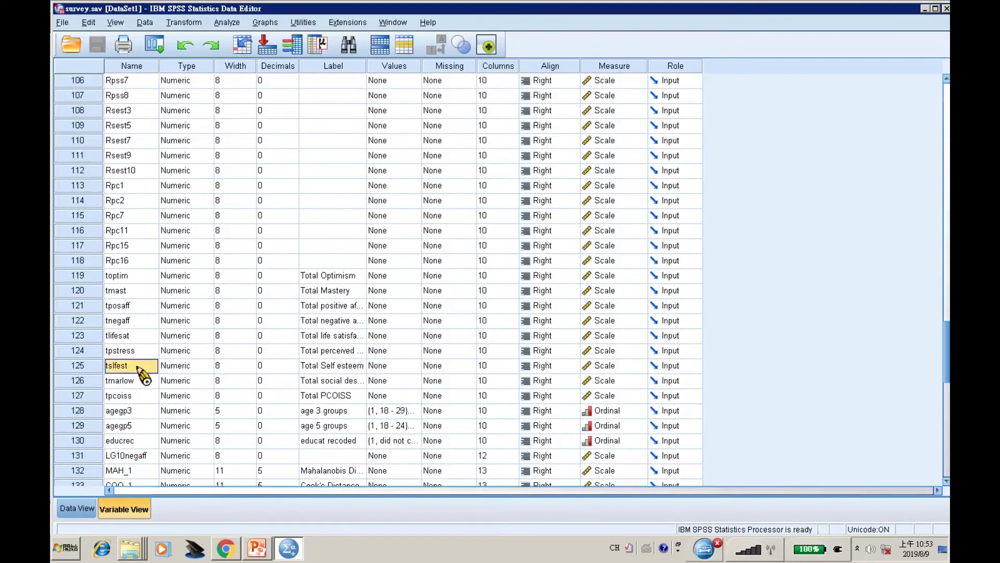
Widen the Label column so the labels are fully readable, and check tslfest's label
{"action": "left_click_drag", "start_coordinate": [367, 65], "coordinate": [410, 66]}
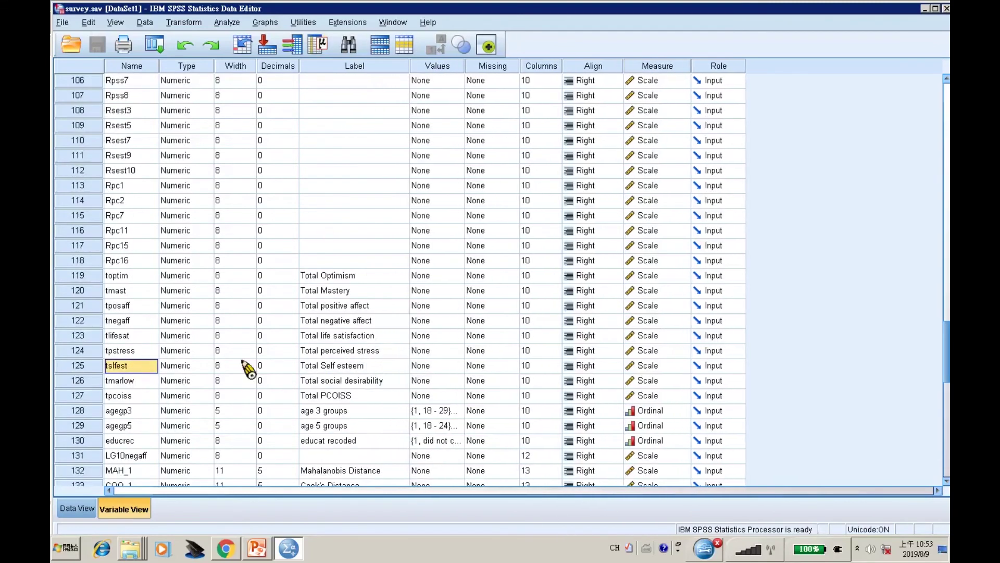
{"action": "left_click", "coordinate": [317, 367]}
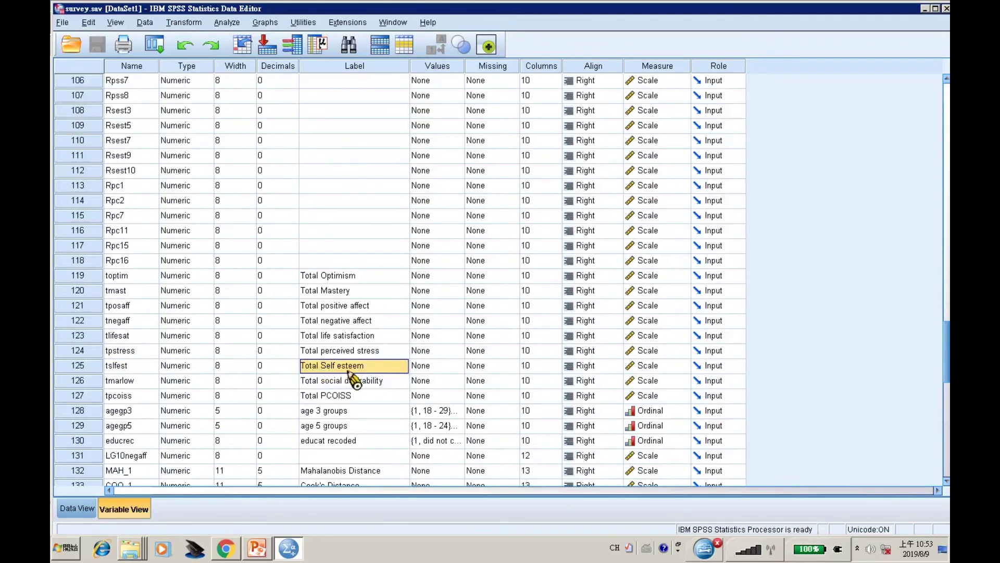
{"action": "left_click", "coordinate": [119, 367]}
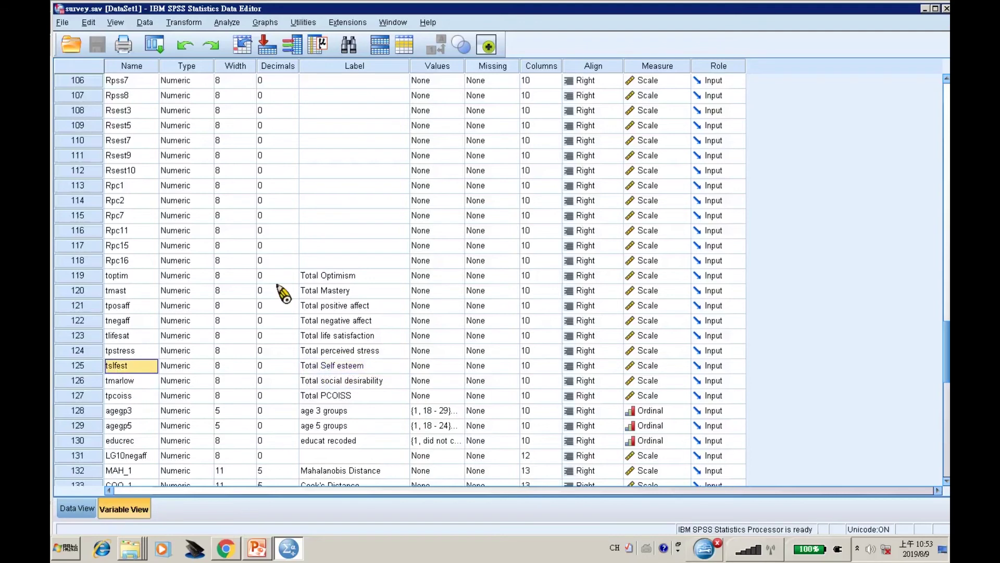
Start a new chart in the Chart Builder and use the simple histogram as its base
{"action": "left_click", "coordinate": [266, 23]}
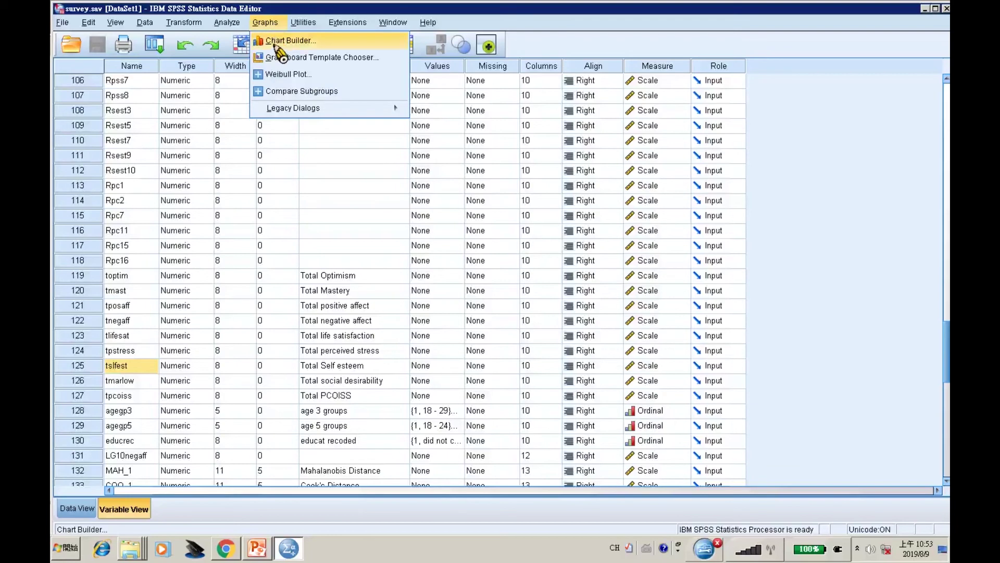
{"action": "left_click", "coordinate": [276, 44]}
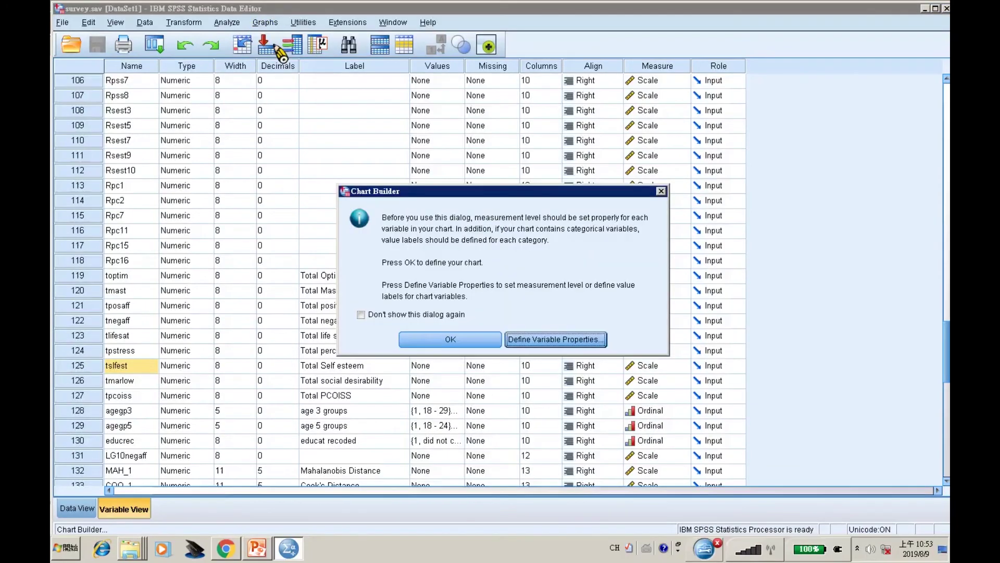
{"action": "left_click", "coordinate": [447, 346]}
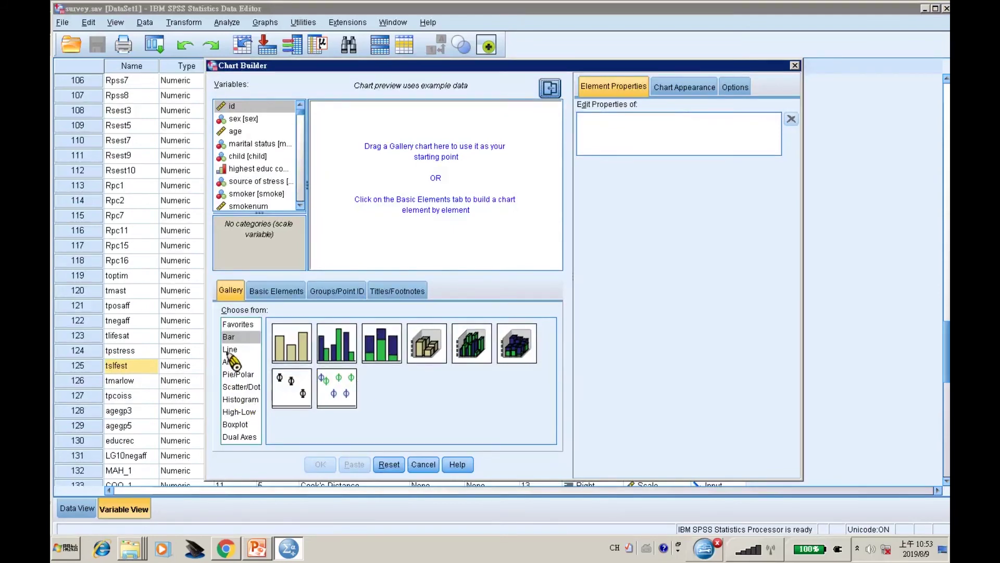
{"action": "left_click", "coordinate": [235, 399]}
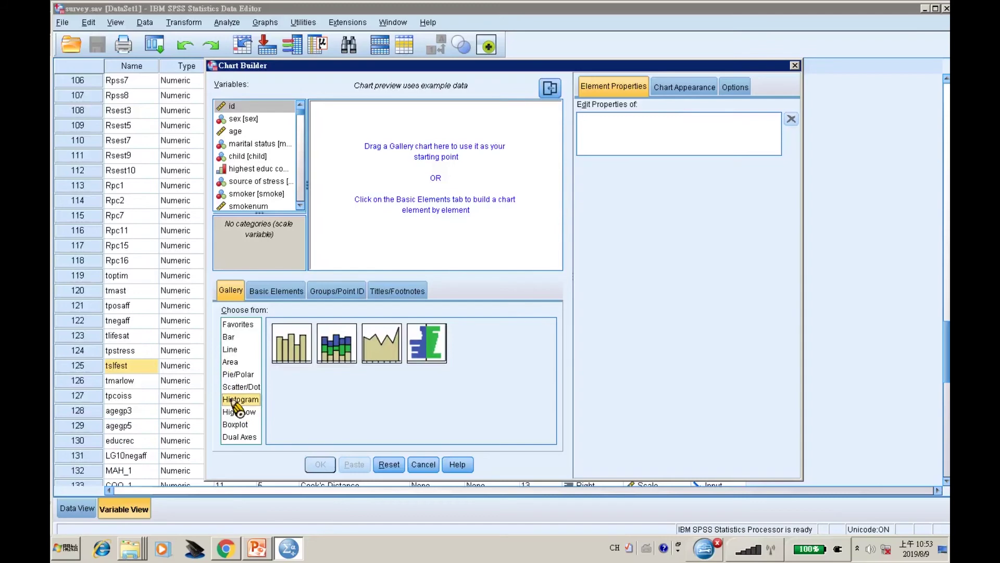
{"action": "double_click", "coordinate": [301, 356]}
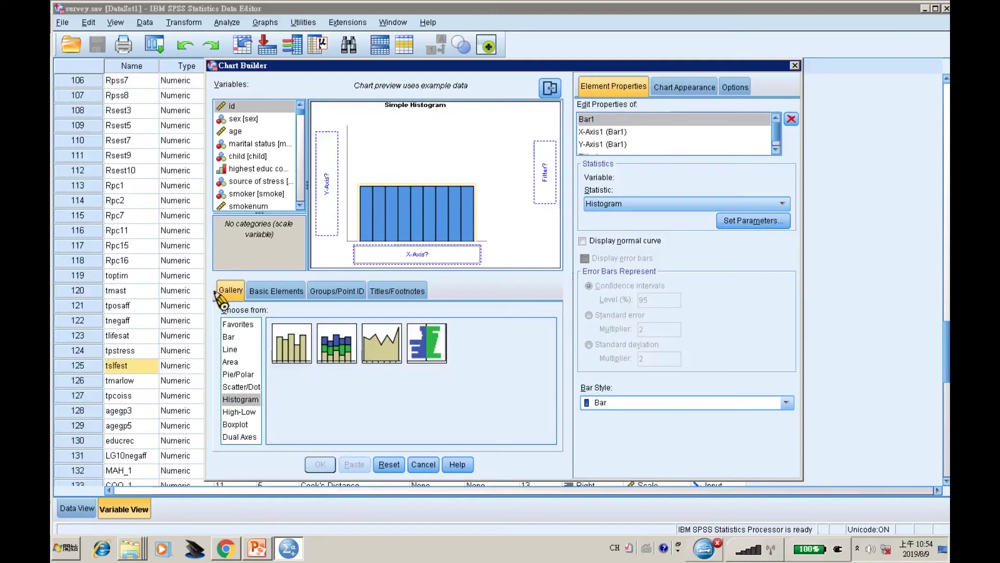
Bring Total Self esteem [tslfest] into view in the chart's variable list, and enlarge the dialog and list to show full variable names
{"action": "left_click", "coordinate": [300, 206]}
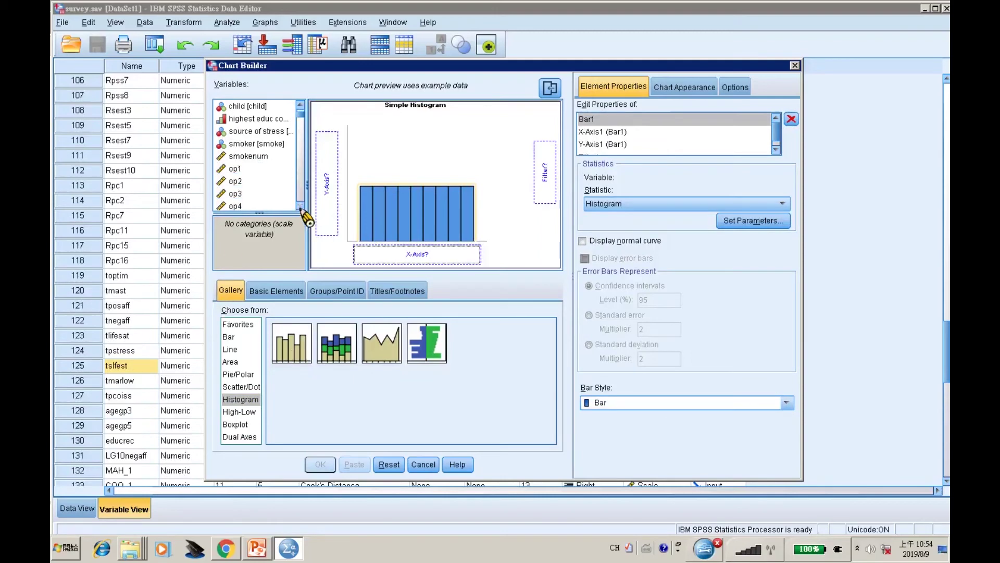
{"action": "left_click_drag", "start_coordinate": [301, 127], "coordinate": [301, 190]}
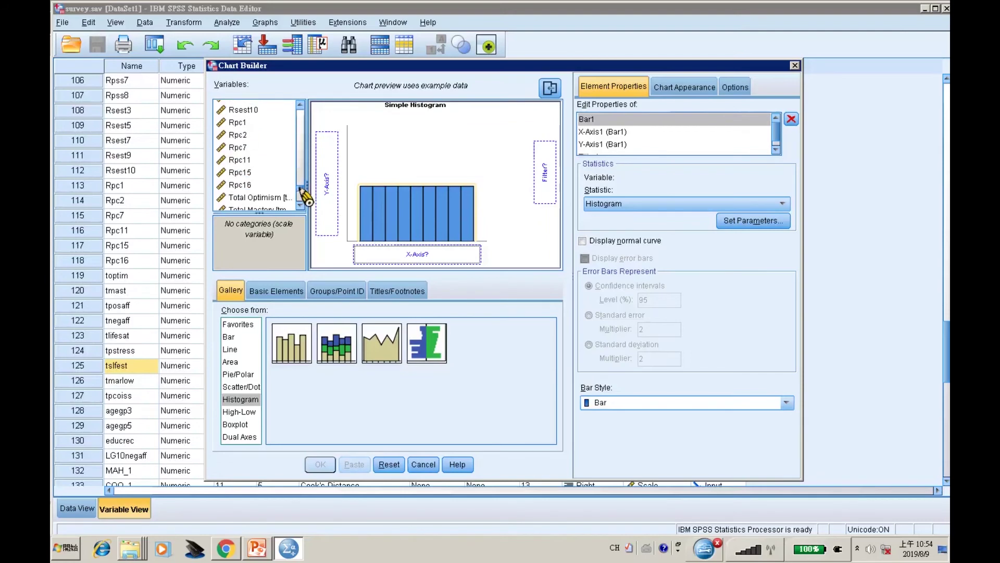
{"action": "left_click_drag", "start_coordinate": [301, 189], "coordinate": [301, 194]}
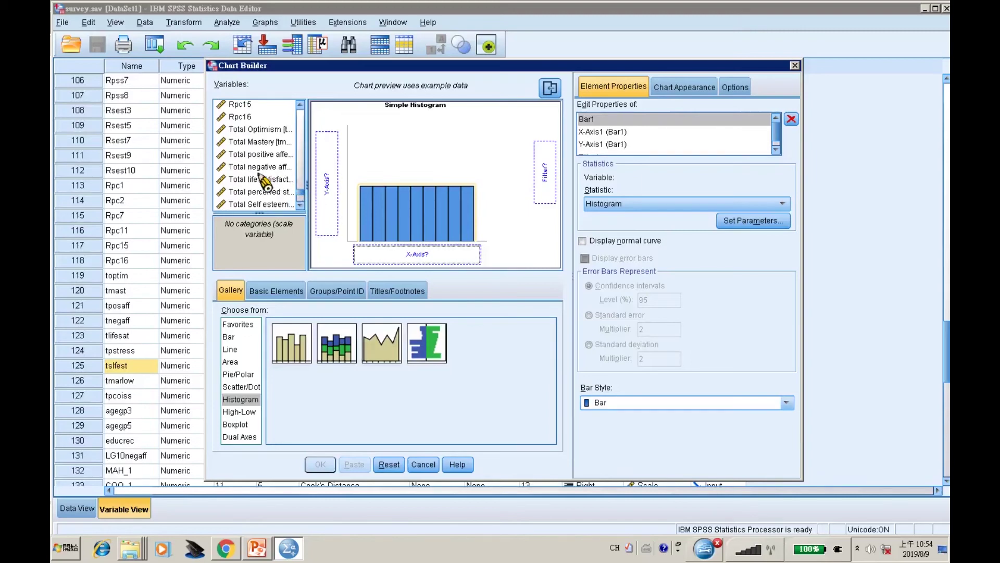
{"action": "left_click_drag", "start_coordinate": [207, 172], "coordinate": [126, 172]}
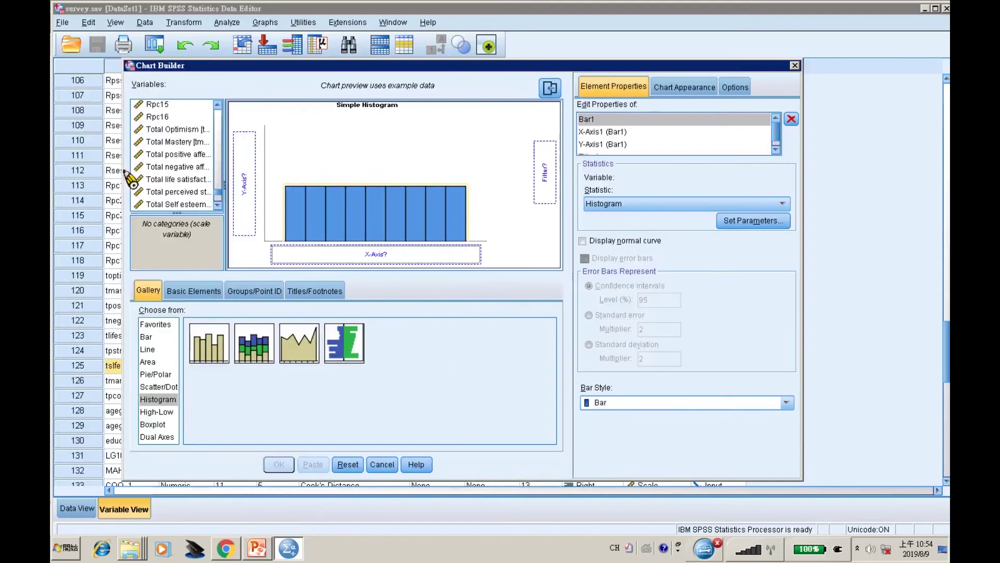
{"action": "left_click_drag", "start_coordinate": [229, 177], "coordinate": [303, 178]}
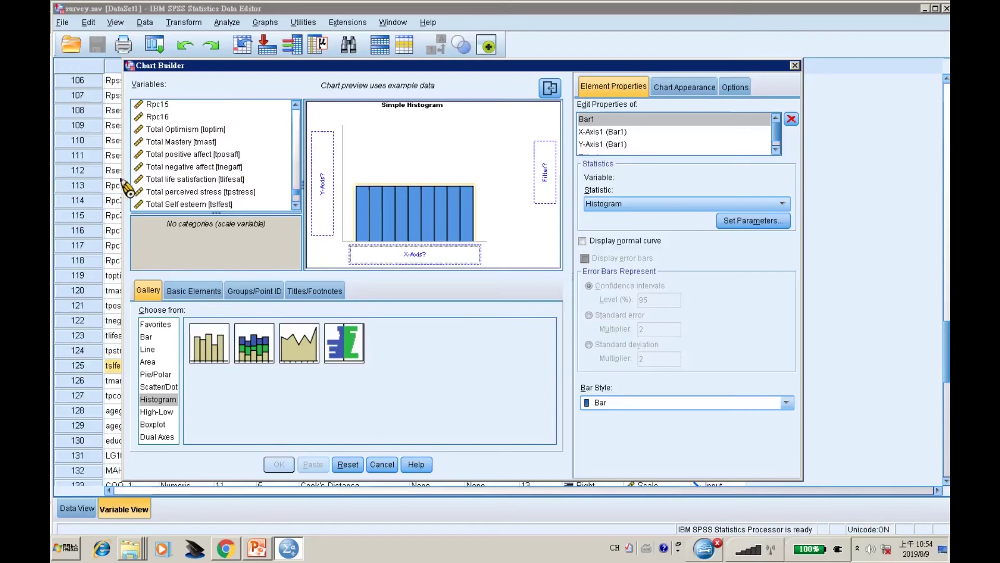
{"action": "left_click_drag", "start_coordinate": [126, 183], "coordinate": [124, 188]}
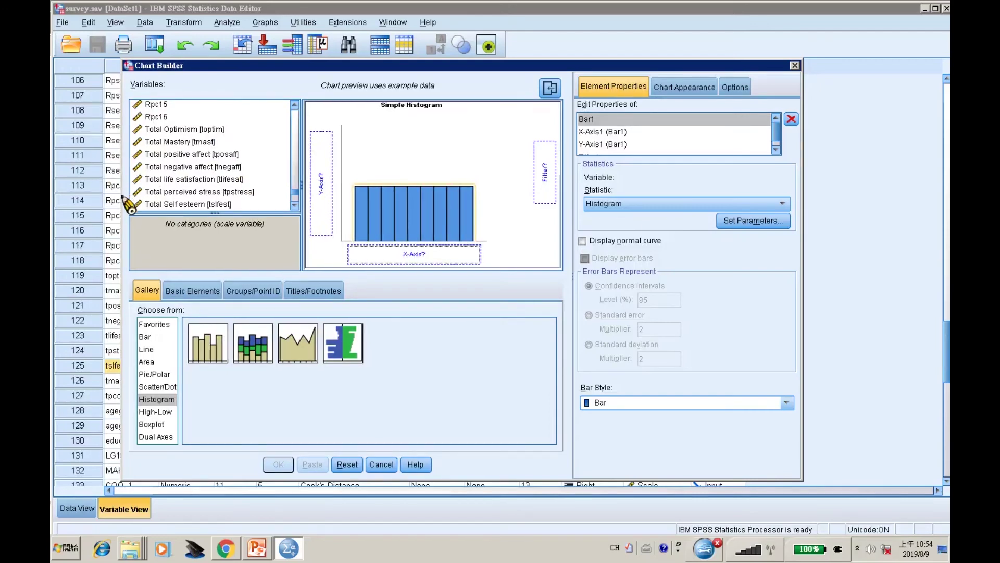
{"action": "left_click_drag", "start_coordinate": [125, 198], "coordinate": [99, 205]}
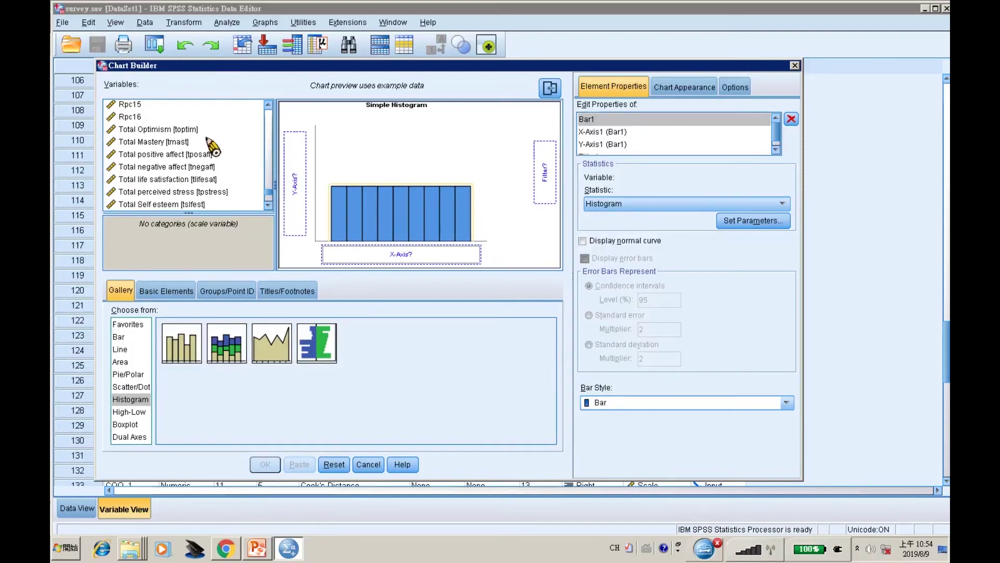
Assign Total Self esteem [tslfest] to the x-axis of the simple histogram and generate the chart
{"action": "left_click", "coordinate": [201, 204]}
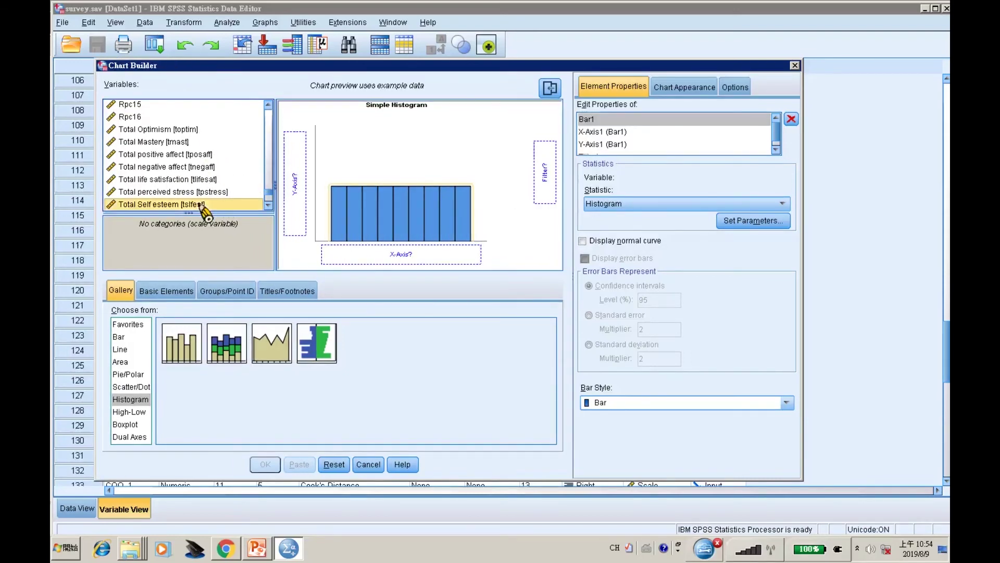
{"action": "left_click_drag", "start_coordinate": [205, 223], "coordinate": [384, 254]}
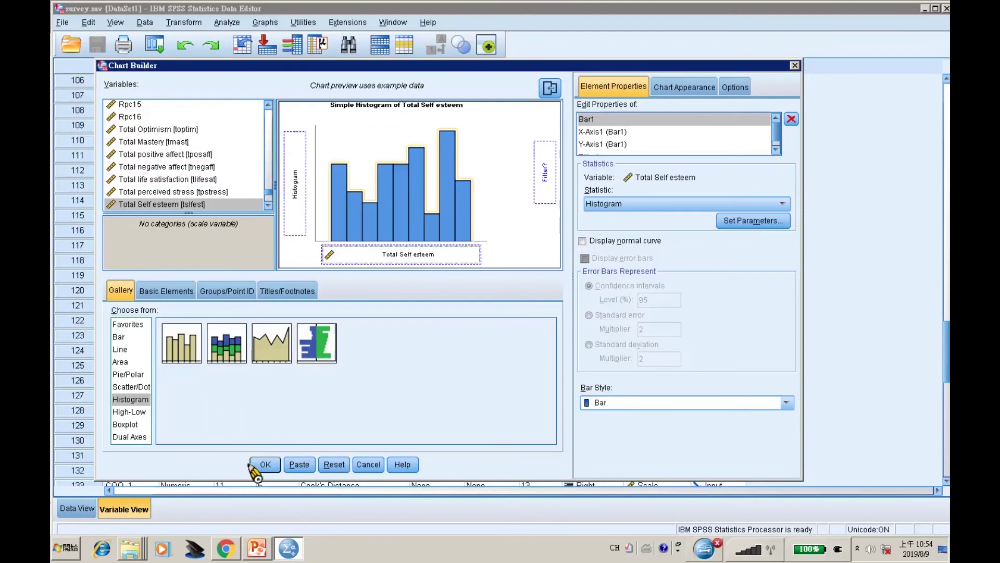
{"action": "left_click", "coordinate": [266, 465]}
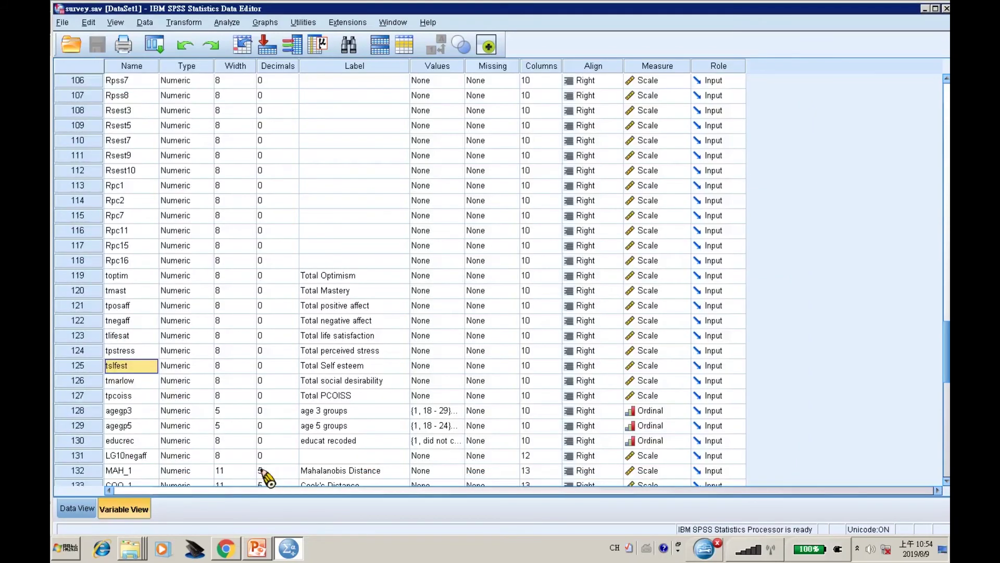
Look through the open SPSS windows and the survey.sav variable list for the histogram output
{"action": "left_click", "coordinate": [288, 552]}
{"action": "left_click", "coordinate": [287, 554]}
{"action": "left_click", "coordinate": [287, 552]}
{"action": "left_click", "coordinate": [287, 552]}
{"action": "left_click", "coordinate": [288, 553]}
{"action": "left_click", "coordinate": [288, 552]}
{"action": "scroll", "coordinate": [273, 458], "scroll_direction": "down", "scroll_amount": 4}
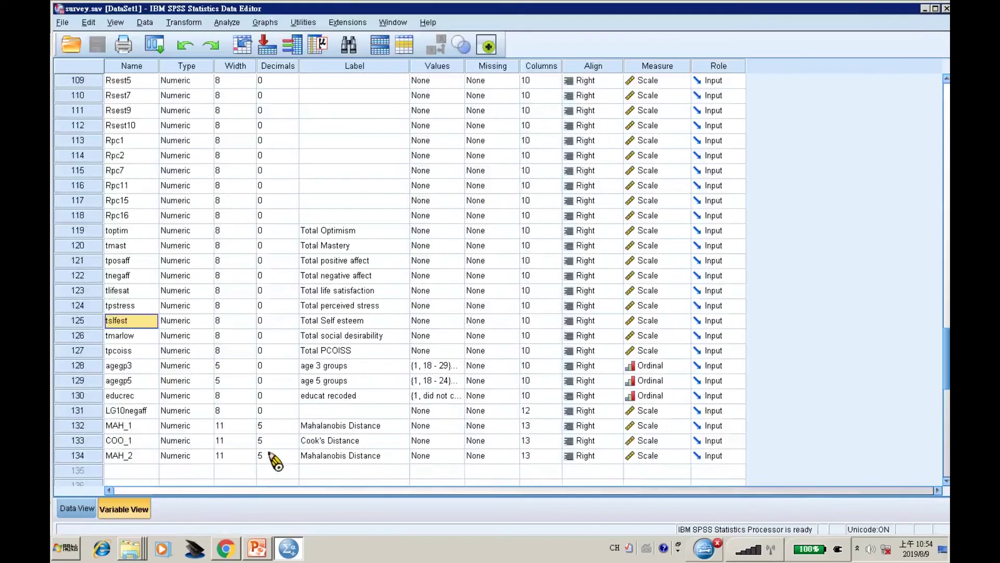
{"action": "scroll", "coordinate": [259, 467], "scroll_direction": "up", "scroll_amount": 4}
{"action": "scroll", "coordinate": [259, 468], "scroll_direction": "up", "scroll_amount": 1}
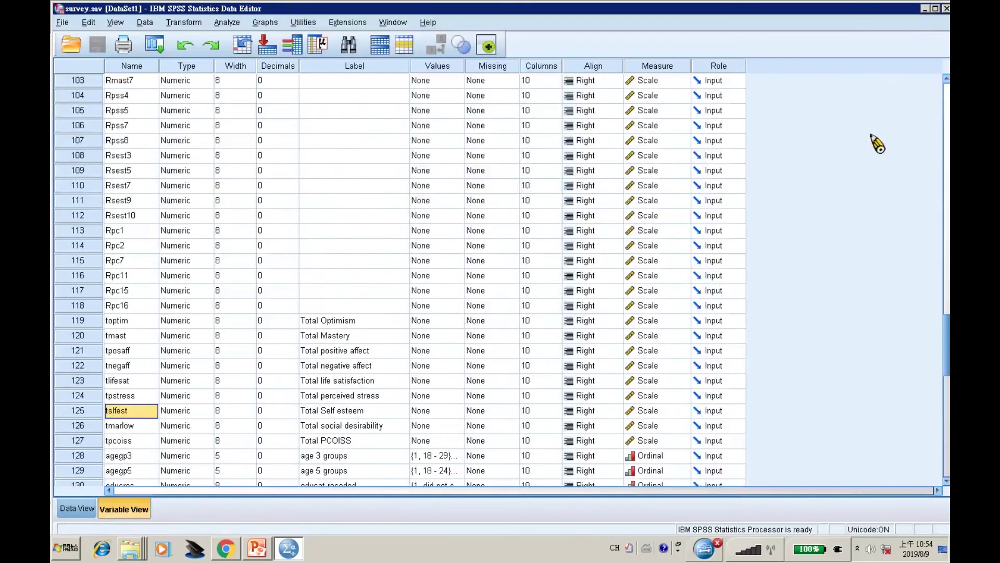
{"action": "left_click", "coordinate": [289, 548]}
{"action": "left_click", "coordinate": [289, 548]}
{"action": "left_click", "coordinate": [290, 549]}
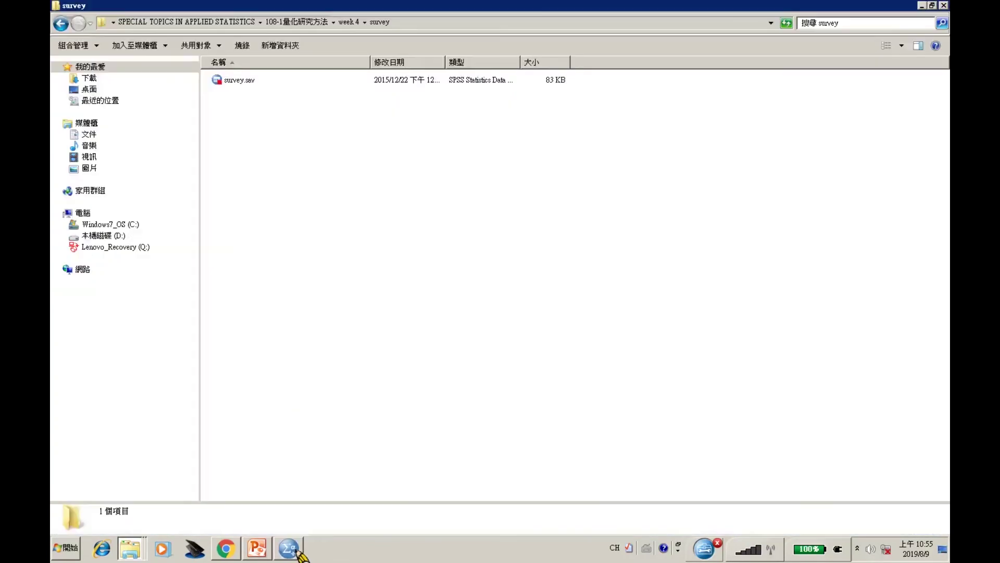
{"action": "left_click", "coordinate": [290, 548]}
Reopen the Chart Builder and run the existing simple histogram of Total Self esteem again
{"action": "left_click", "coordinate": [265, 23]}
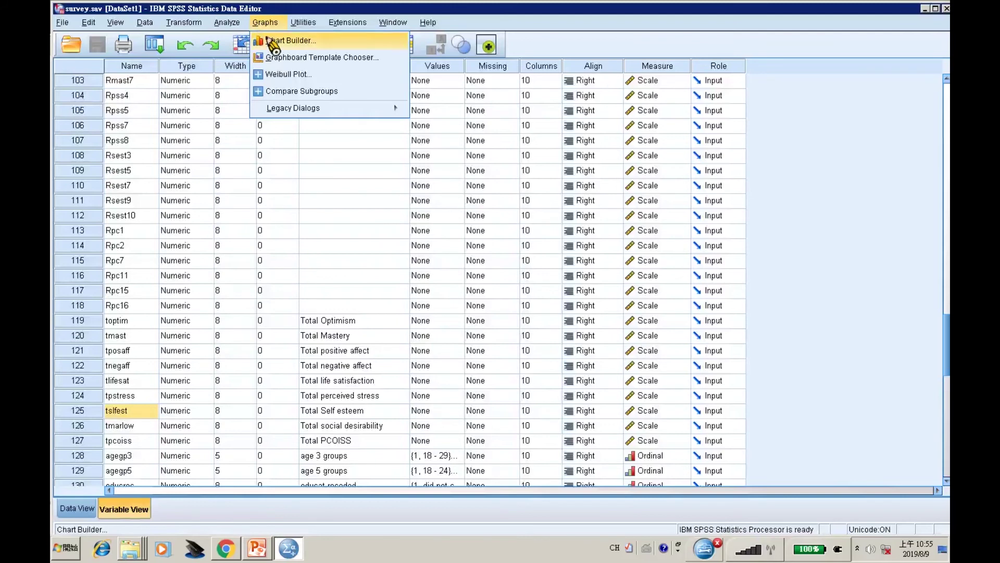
{"action": "left_click", "coordinate": [285, 41]}
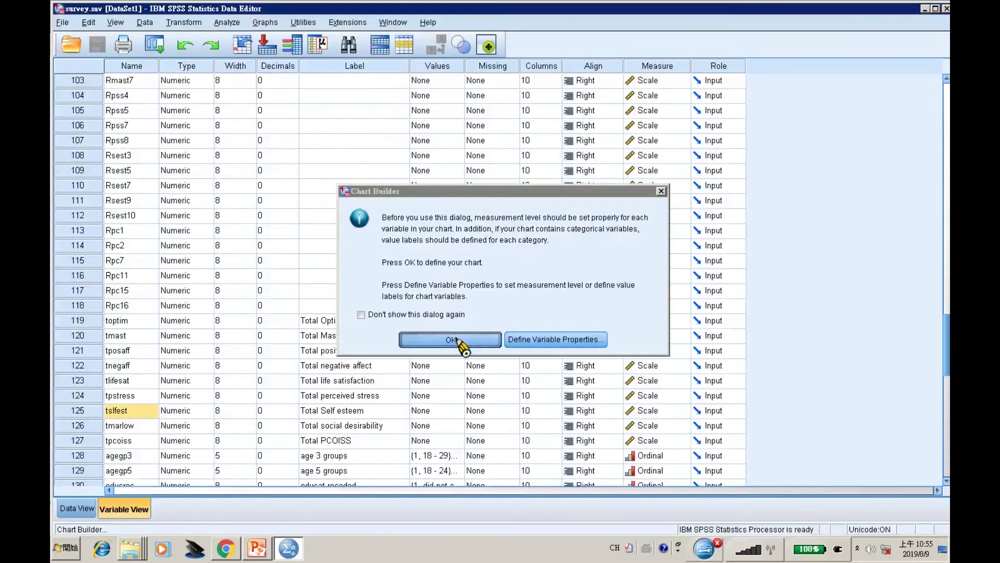
{"action": "left_click", "coordinate": [452, 342]}
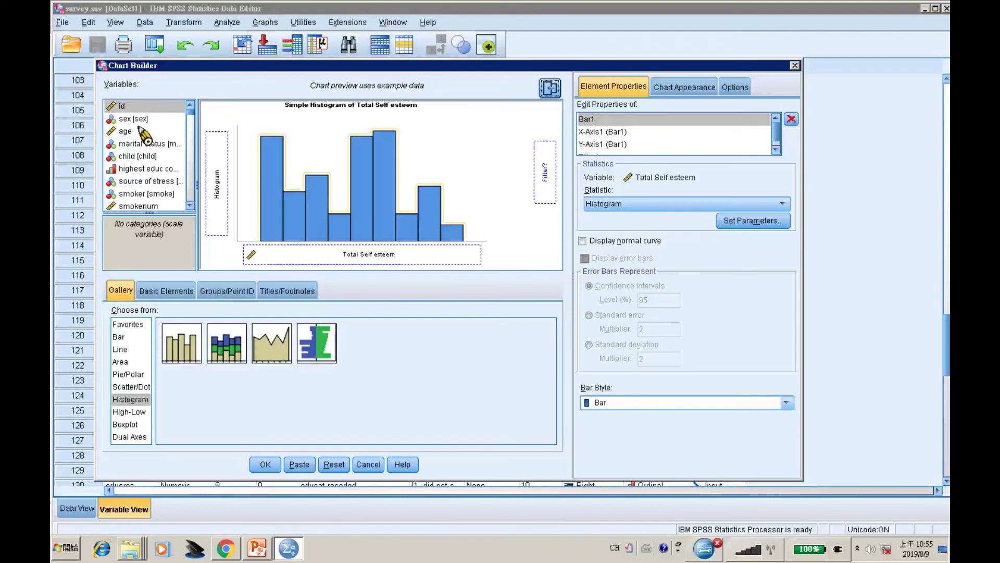
{"action": "left_click_drag", "start_coordinate": [190, 112], "coordinate": [193, 205]}
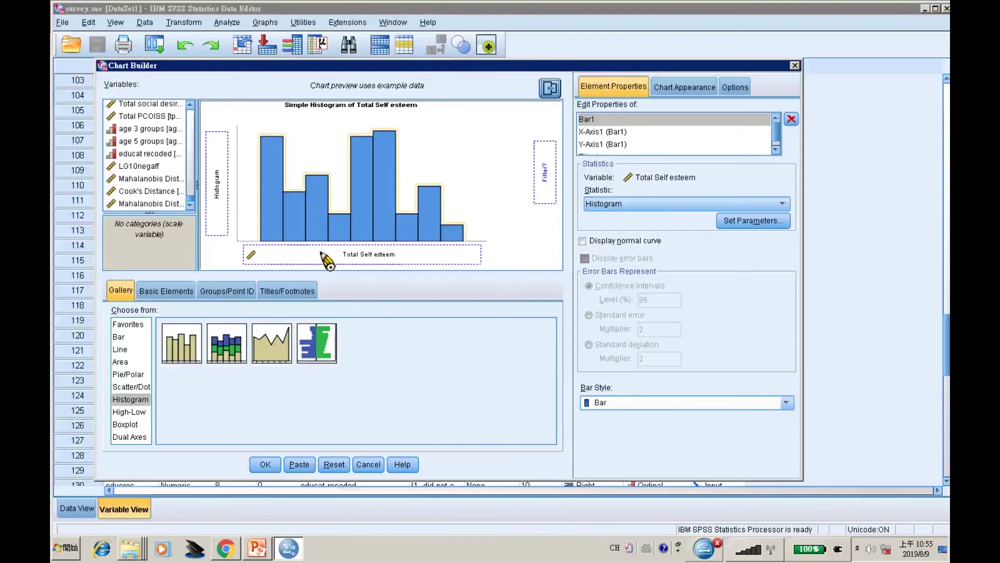
{"action": "left_click", "coordinate": [266, 465]}
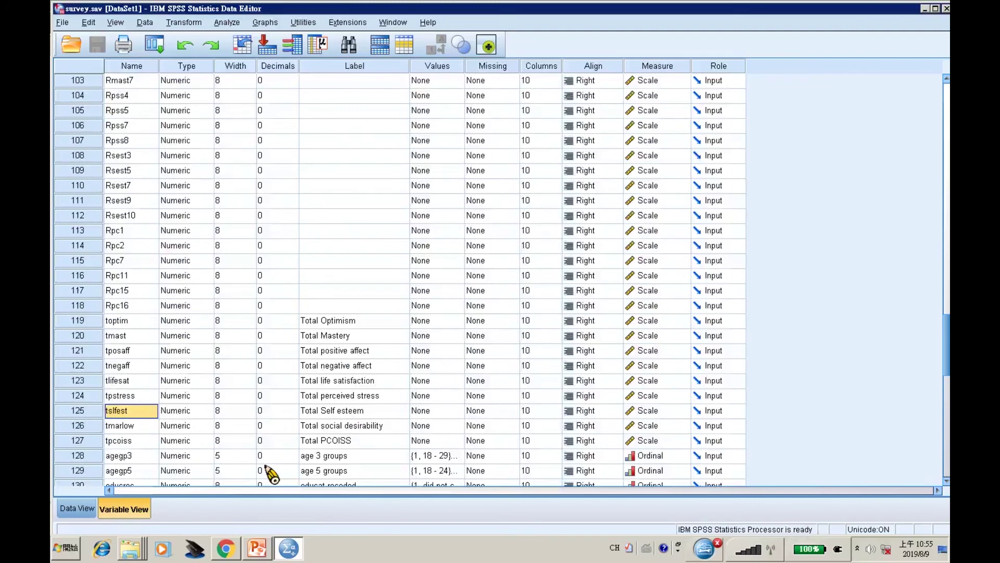
Check the open SPSS windows for the output of the repeated histogram run
{"action": "left_click", "coordinate": [301, 547]}
{"action": "left_click", "coordinate": [301, 547]}
{"action": "left_click", "coordinate": [301, 547]}
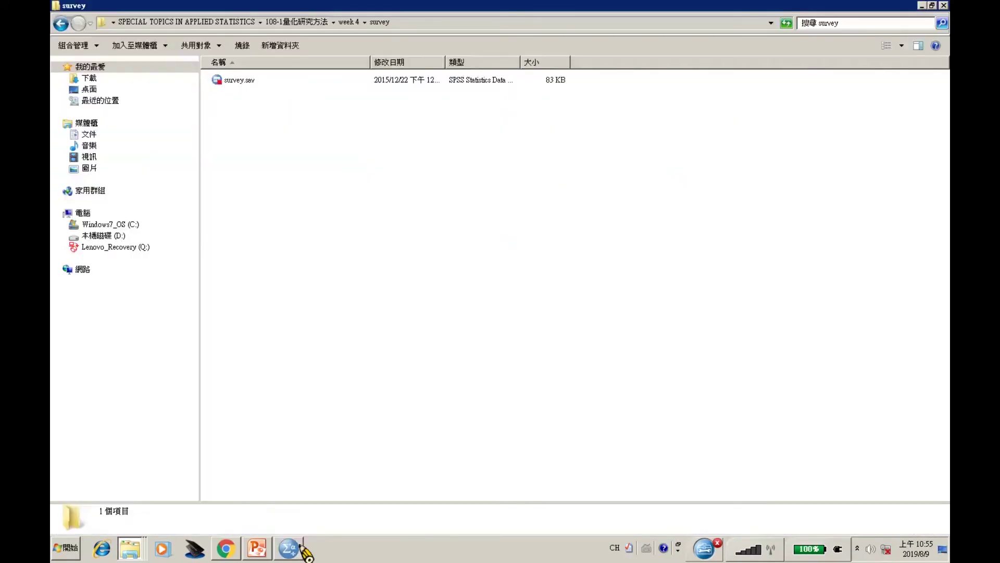
{"action": "left_click", "coordinate": [297, 552]}
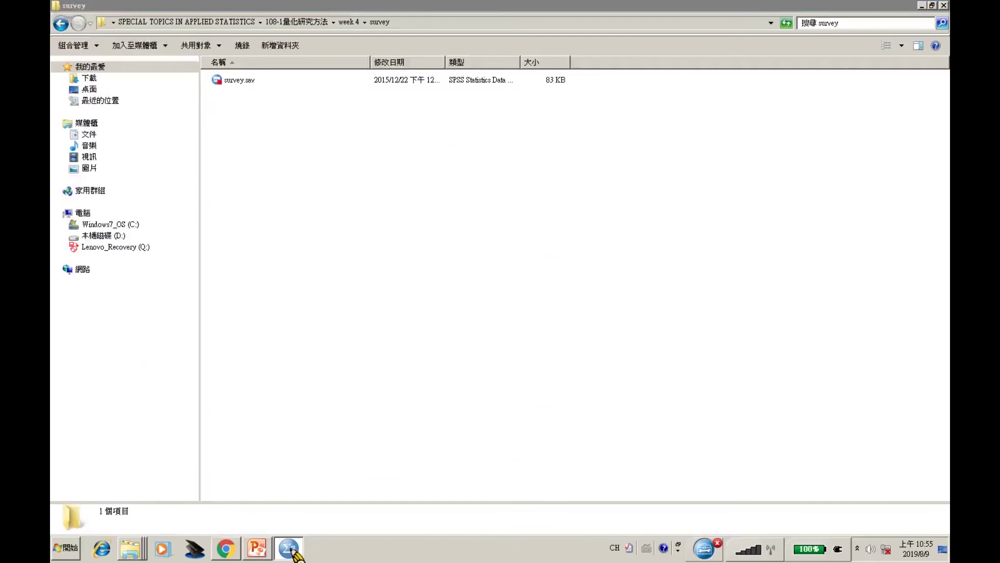
{"action": "left_click", "coordinate": [294, 553]}
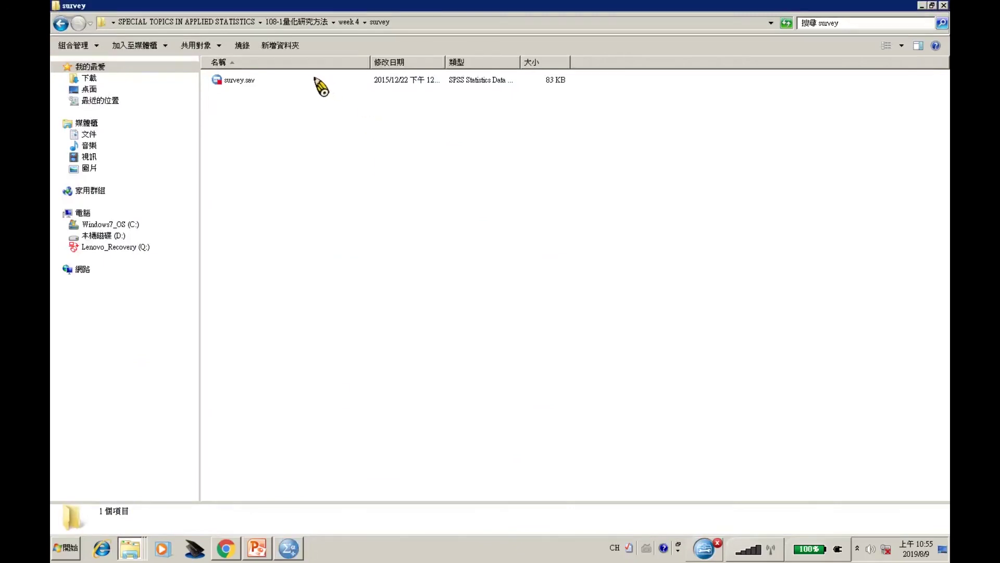
Close the survey folder window, browse in File Explorer to the survey folder inside week 4, and reopen survey.sav
{"action": "left_click", "coordinate": [944, 6]}
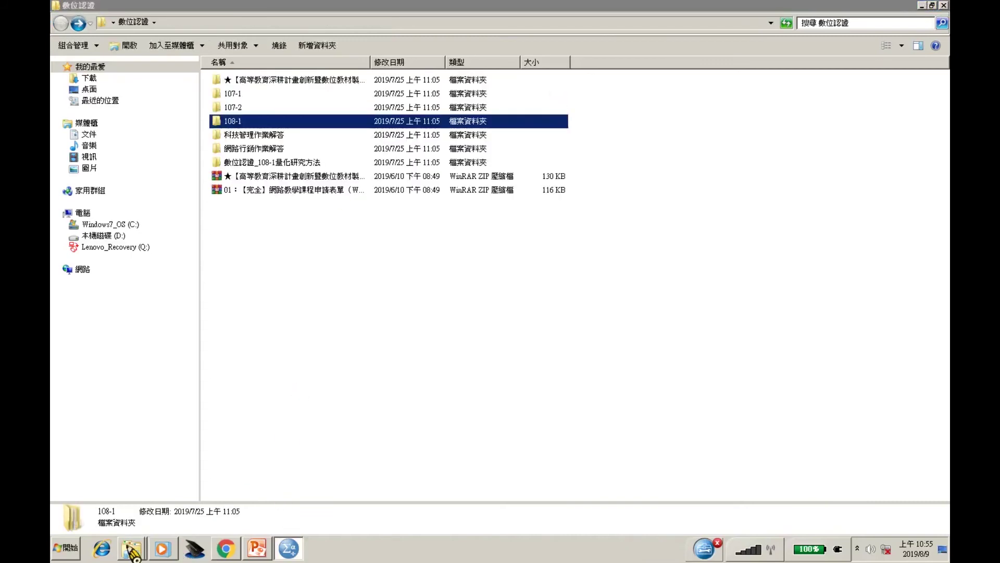
{"action": "left_click", "coordinate": [130, 549]}
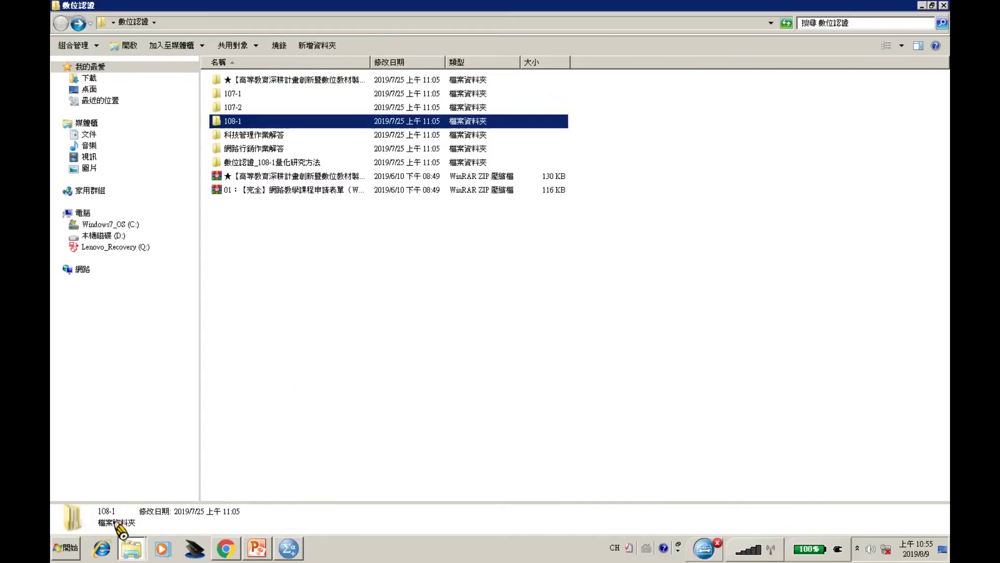
{"action": "left_click", "coordinate": [131, 548]}
{"action": "left_click", "coordinate": [135, 511]}
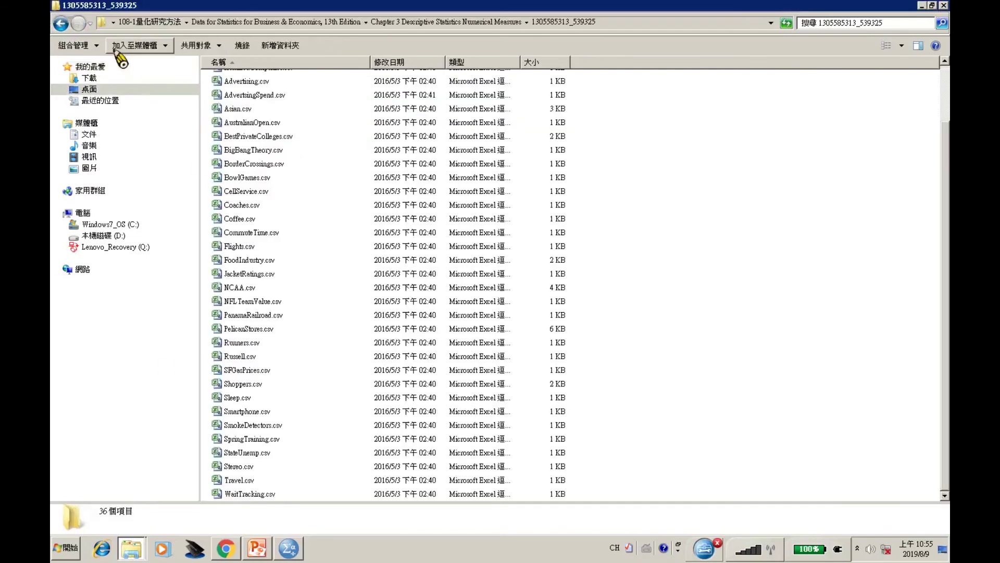
{"action": "left_click", "coordinate": [61, 24]}
{"action": "left_click", "coordinate": [61, 24]}
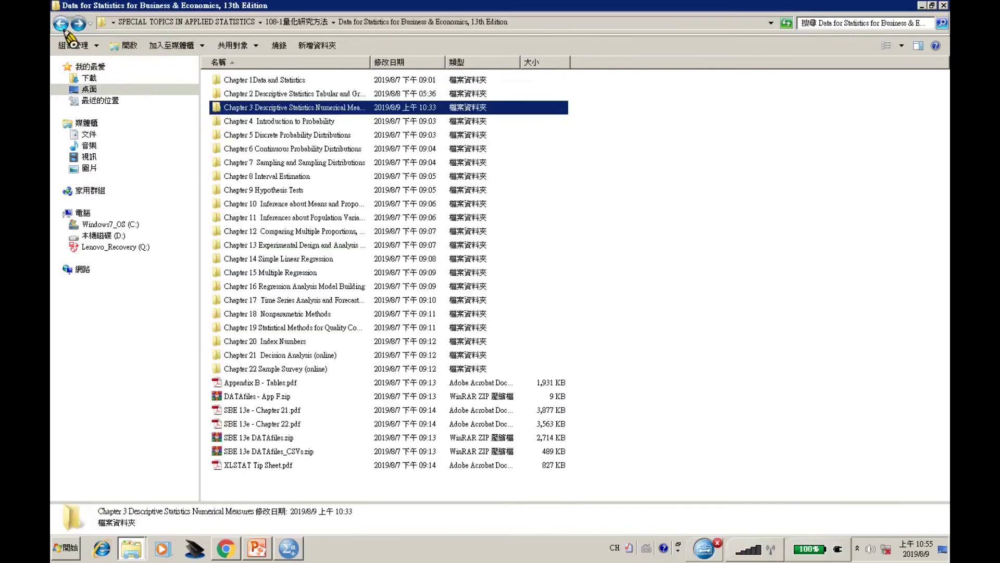
{"action": "left_click", "coordinate": [64, 28]}
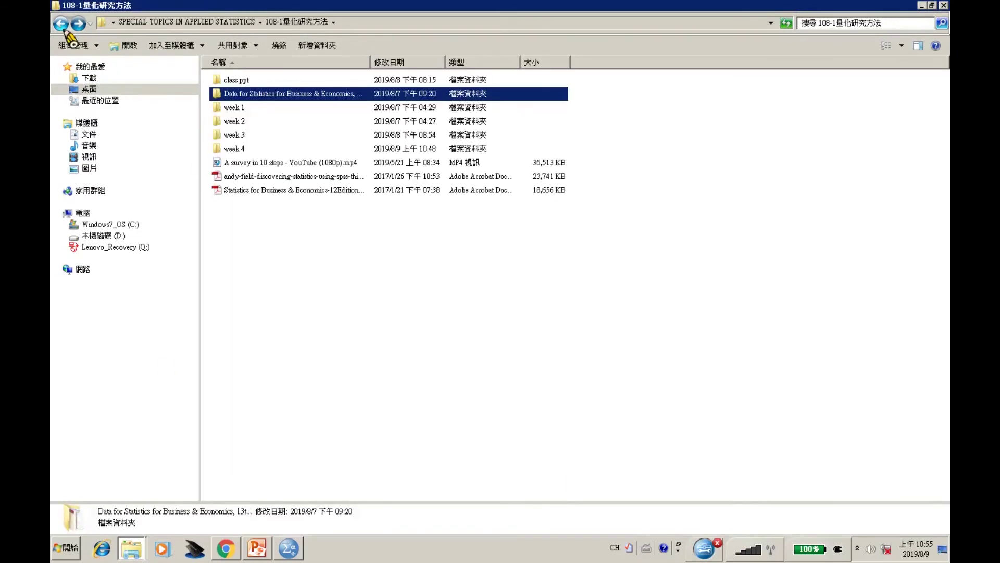
{"action": "double_click", "coordinate": [232, 149]}
{"action": "double_click", "coordinate": [236, 81]}
{"action": "left_click", "coordinate": [243, 82]}
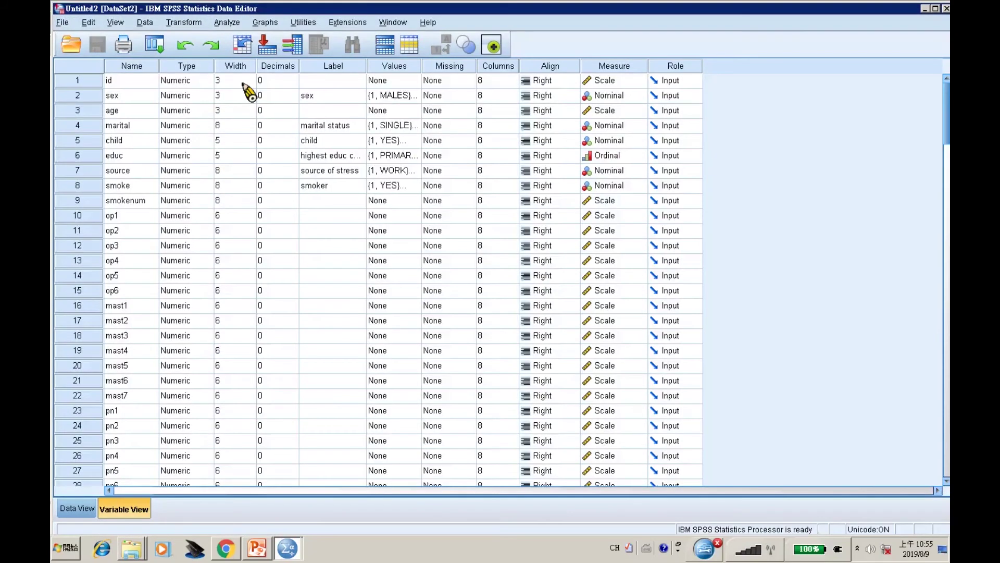
Start a new chart in the Chart Builder for the reopened dataset, using the simple histogram as its base
{"action": "left_click", "coordinate": [288, 551]}
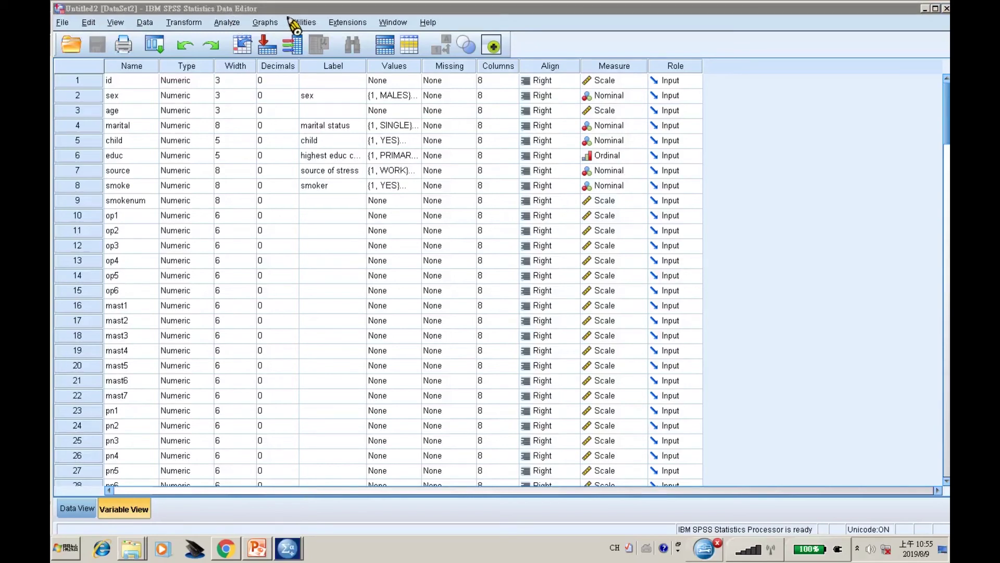
{"action": "left_click", "coordinate": [268, 36]}
{"action": "left_click", "coordinate": [265, 24]}
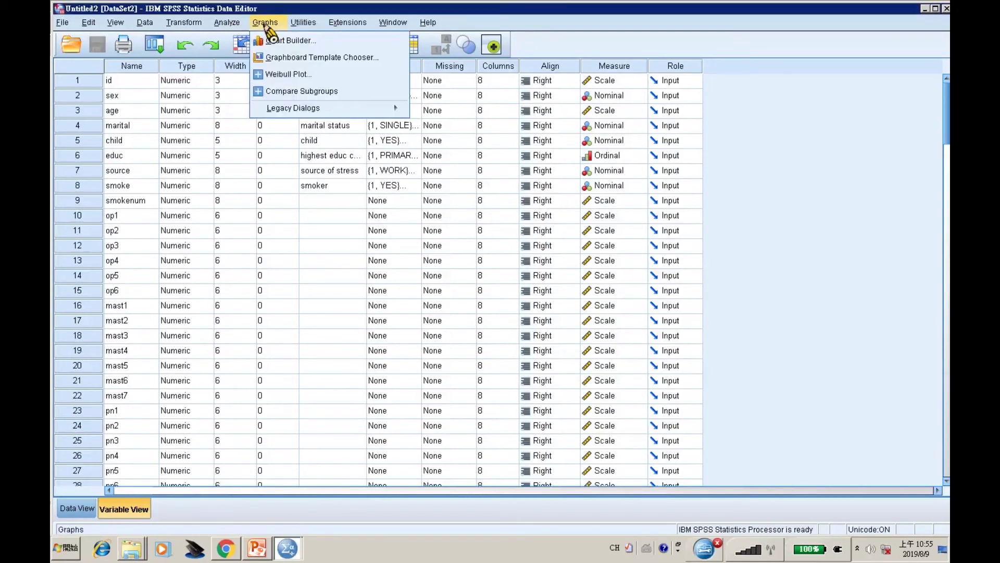
{"action": "left_click", "coordinate": [274, 40]}
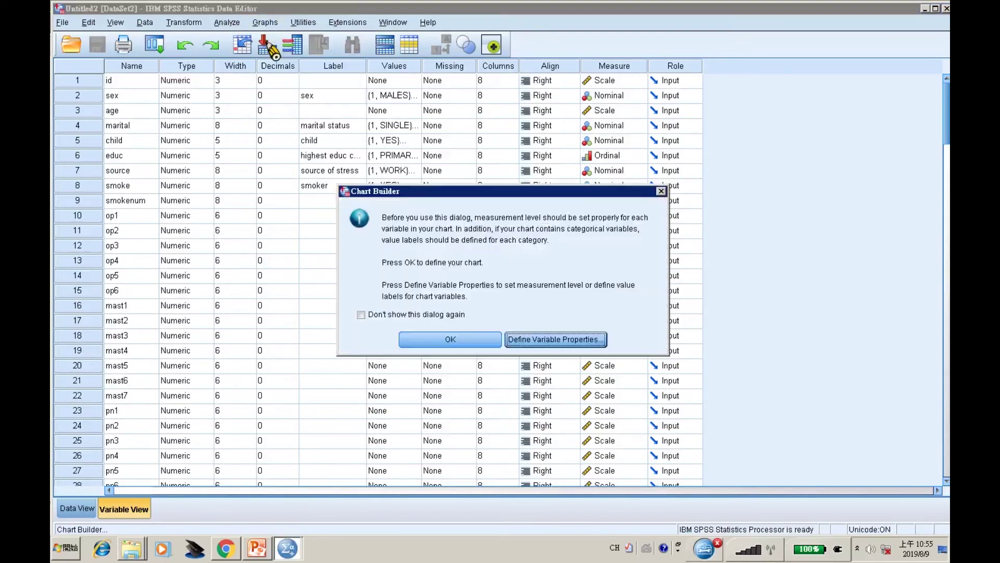
{"action": "left_click", "coordinate": [449, 339]}
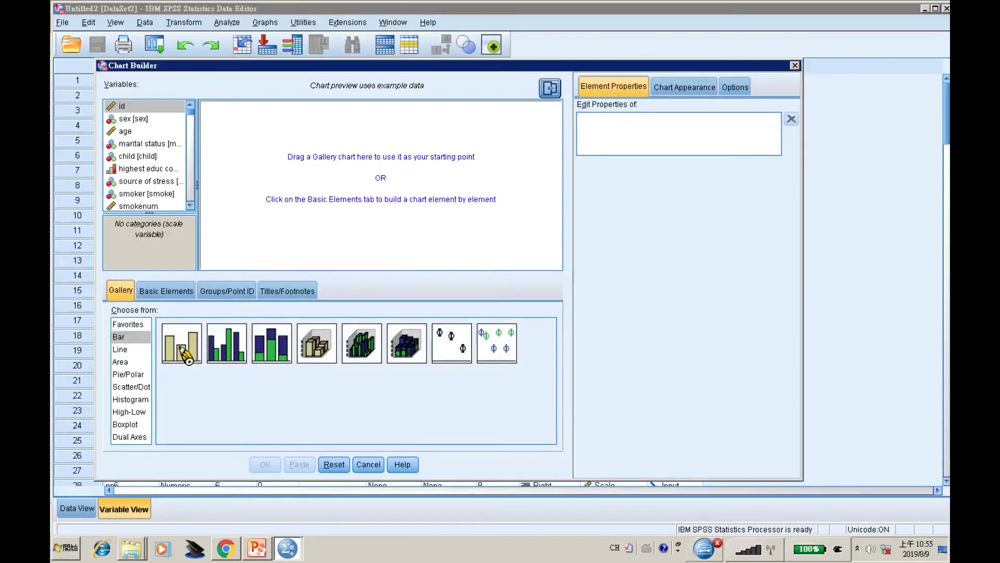
{"action": "left_click", "coordinate": [131, 399]}
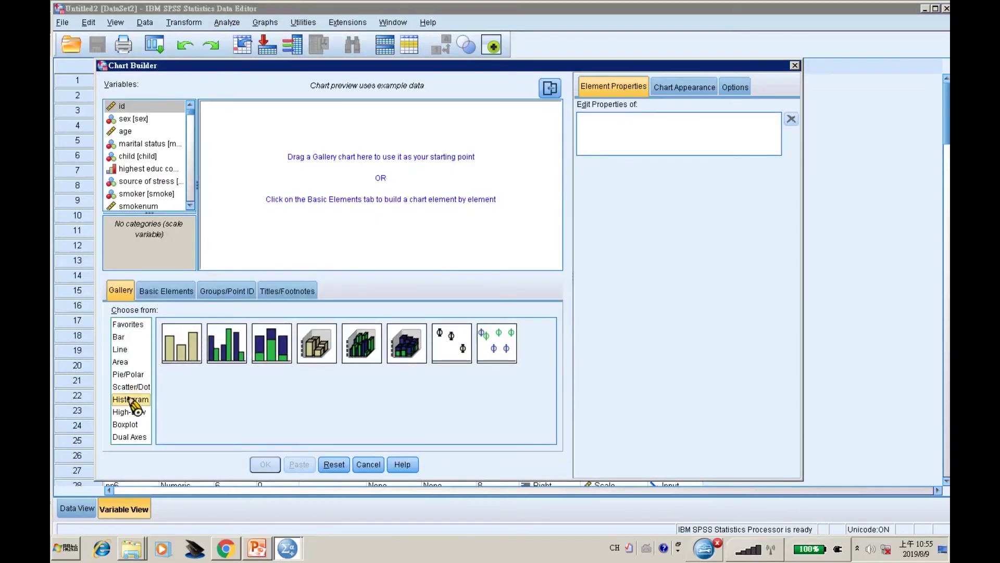
{"action": "double_click", "coordinate": [177, 343]}
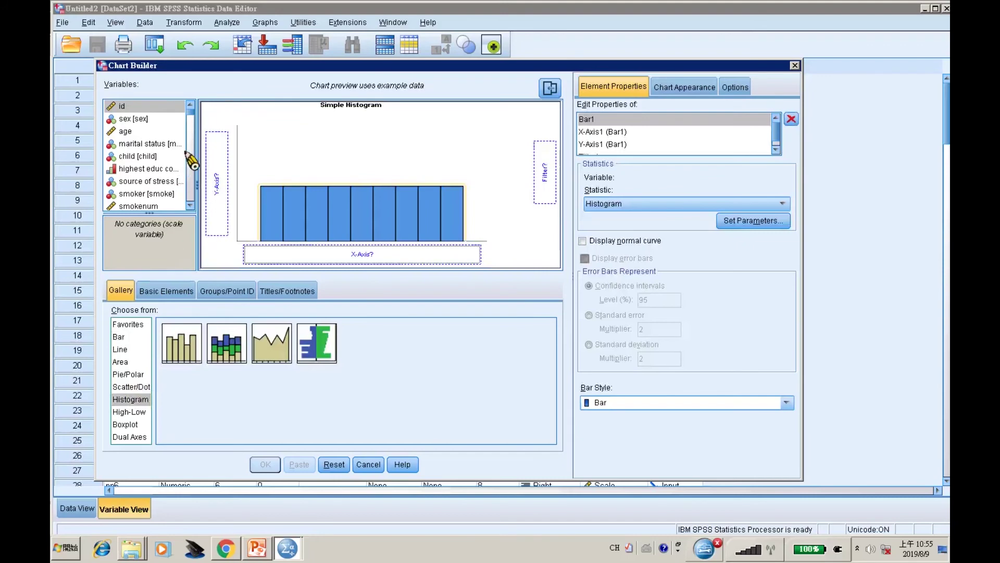
Widen the variable list to show full names, assign Total Self esteem [tslfest] to the histogram's x-axis and generate the chart
{"action": "left_click_drag", "start_coordinate": [191, 112], "coordinate": [293, 215]}
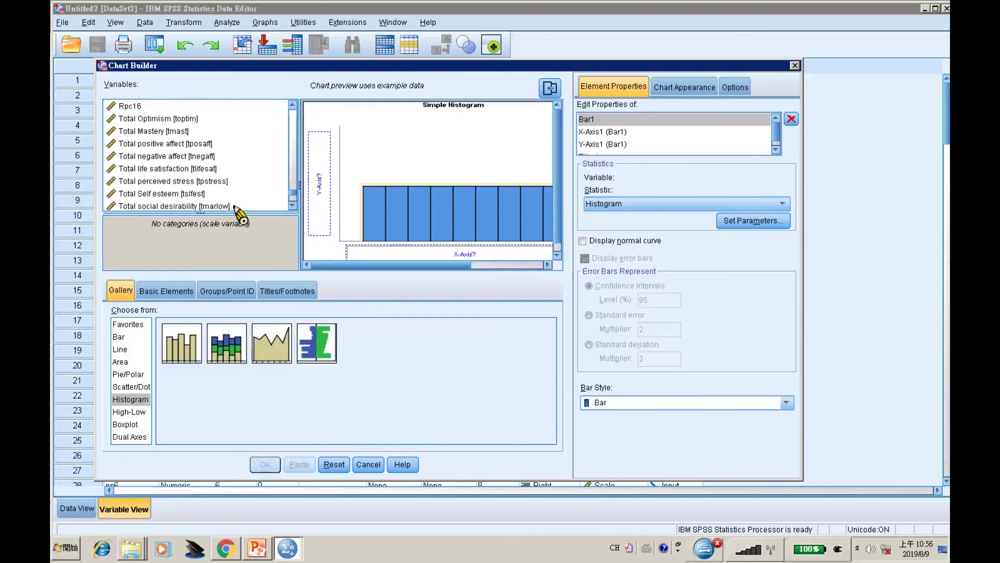
{"action": "left_click", "coordinate": [293, 207]}
{"action": "left_click", "coordinate": [292, 206]}
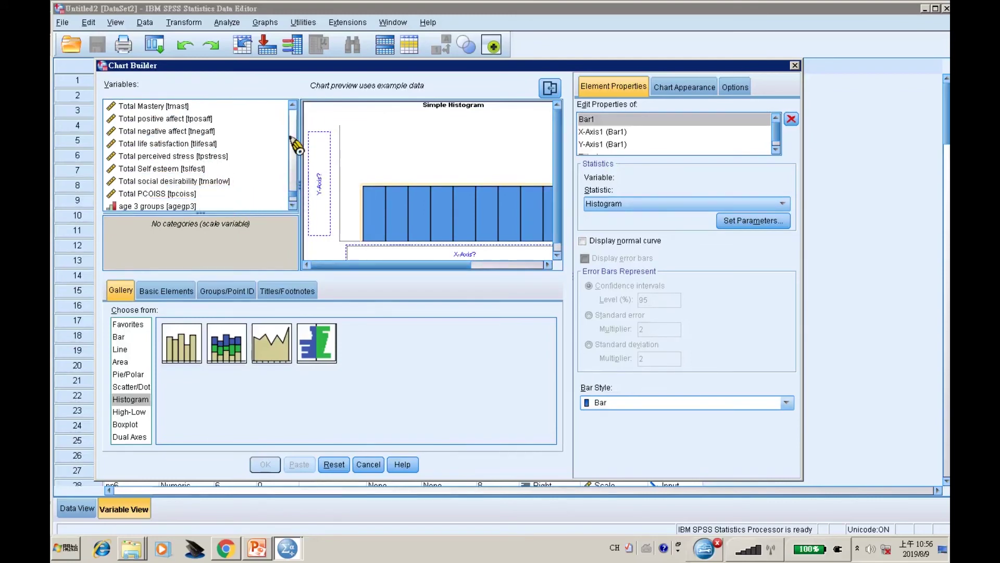
{"action": "left_click_drag", "start_coordinate": [293, 105], "coordinate": [293, 104]}
{"action": "left_click_drag", "start_coordinate": [292, 206], "coordinate": [292, 207]}
{"action": "left_click", "coordinate": [293, 105]}
{"action": "left_click_drag", "start_coordinate": [294, 105], "coordinate": [293, 105]}
{"action": "left_click", "coordinate": [195, 133]}
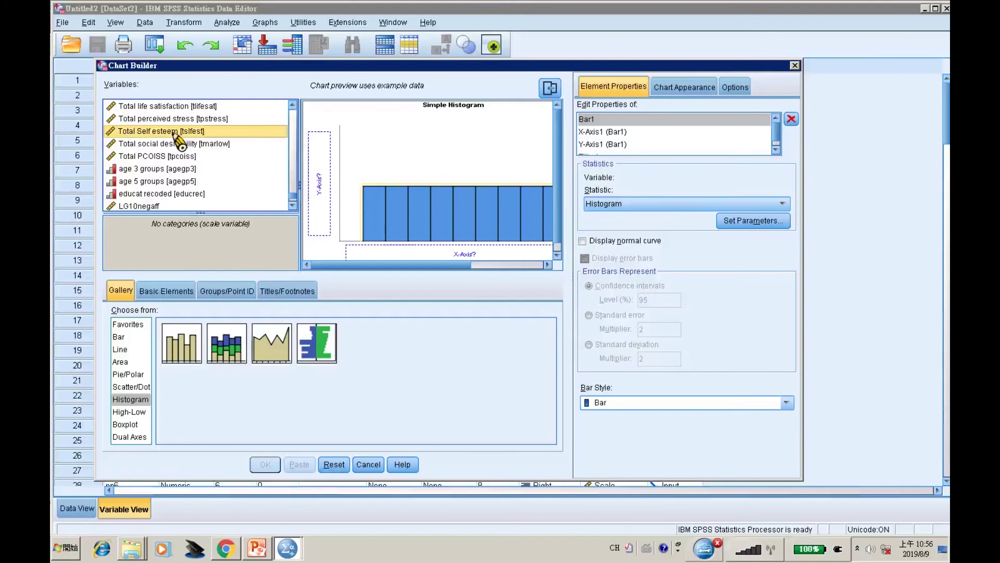
{"action": "left_click_drag", "start_coordinate": [175, 134], "coordinate": [246, 152]}
{"action": "left_click_drag", "start_coordinate": [389, 241], "coordinate": [403, 255]}
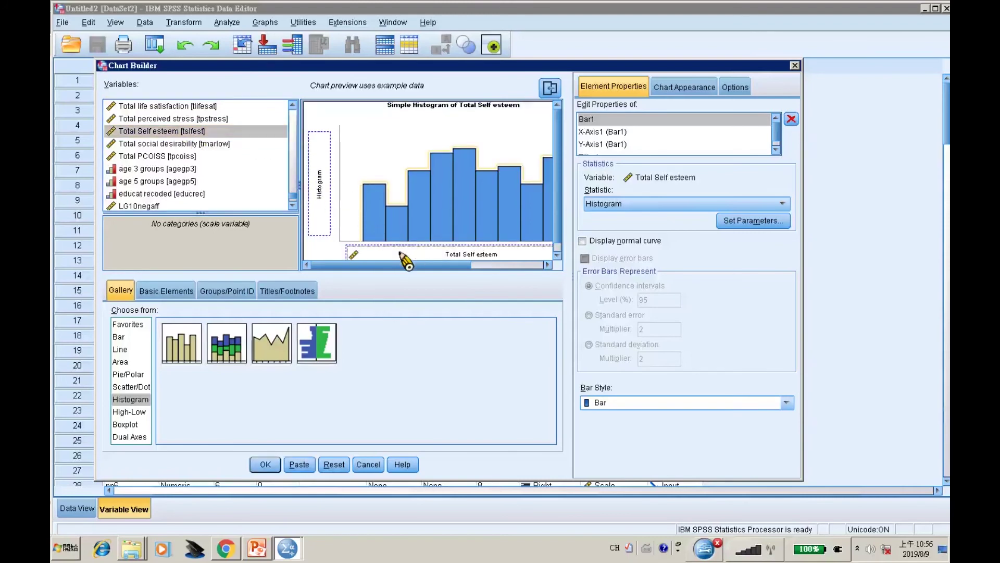
{"action": "left_click", "coordinate": [266, 465]}
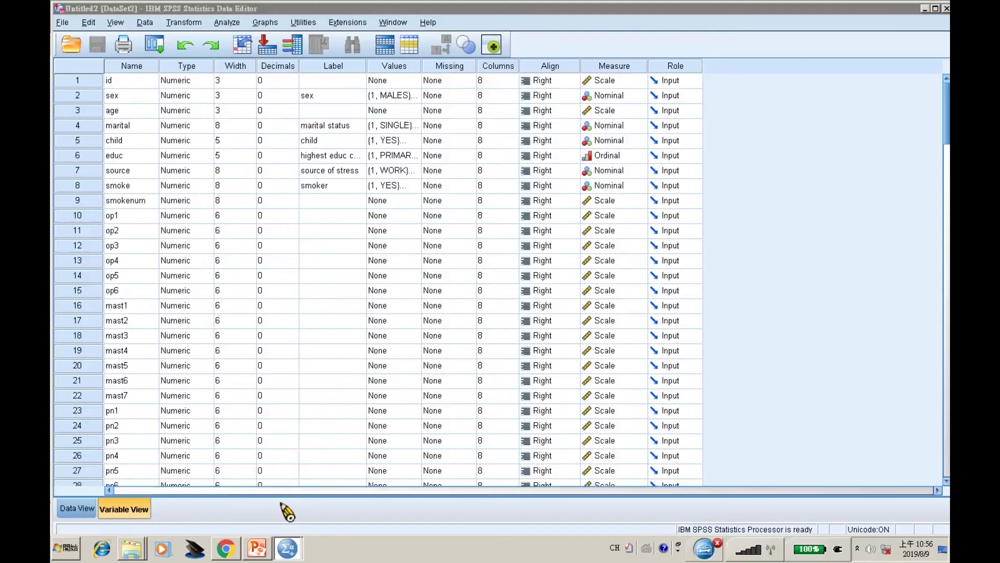
Look for the new histogram output, checking both the survey.sav and Untitled2 data editor windows
{"action": "scroll", "coordinate": [517, 437], "scroll_direction": "down", "scroll_amount": 10}
{"action": "scroll", "coordinate": [517, 440], "scroll_direction": "up", "scroll_amount": 15}
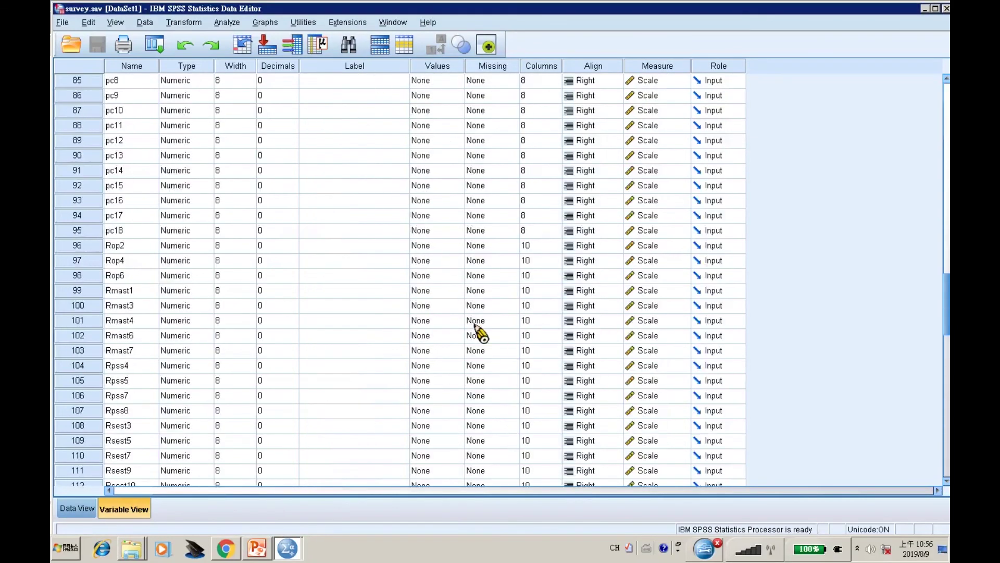
{"action": "scroll", "coordinate": [475, 373], "scroll_direction": "down", "scroll_amount": 7}
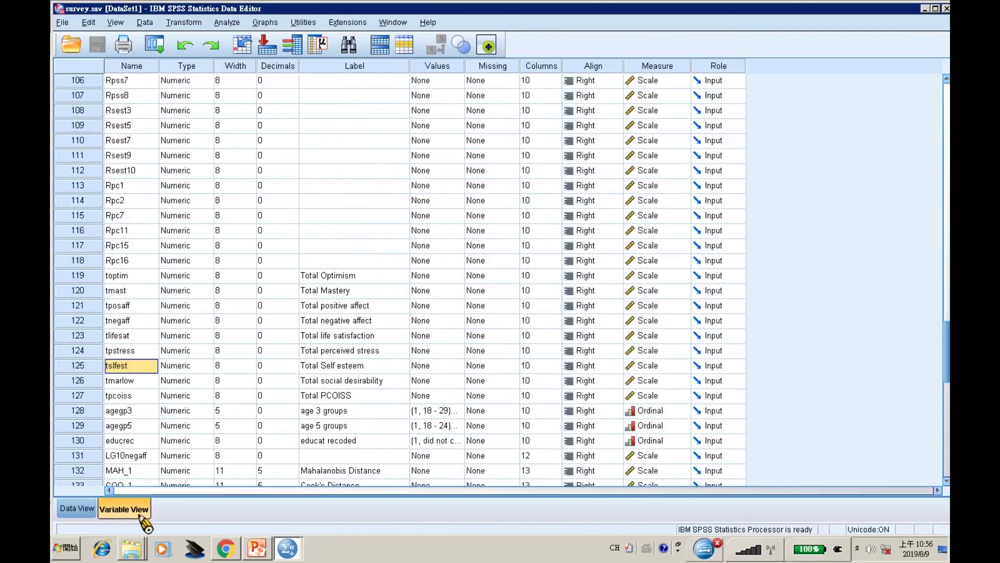
{"action": "left_click", "coordinate": [77, 508]}
{"action": "left_click", "coordinate": [123, 509]}
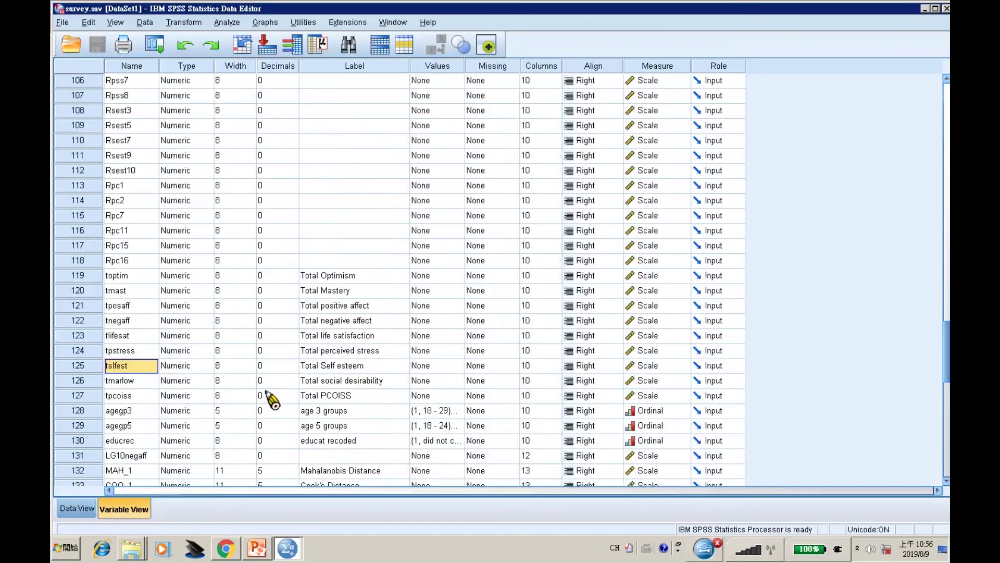
{"action": "left_click", "coordinate": [287, 547]}
{"action": "left_click", "coordinate": [312, 513]}
{"action": "scroll", "coordinate": [698, 444], "scroll_direction": "down", "scroll_amount": 6}
{"action": "scroll", "coordinate": [698, 444], "scroll_direction": "up", "scroll_amount": 8}
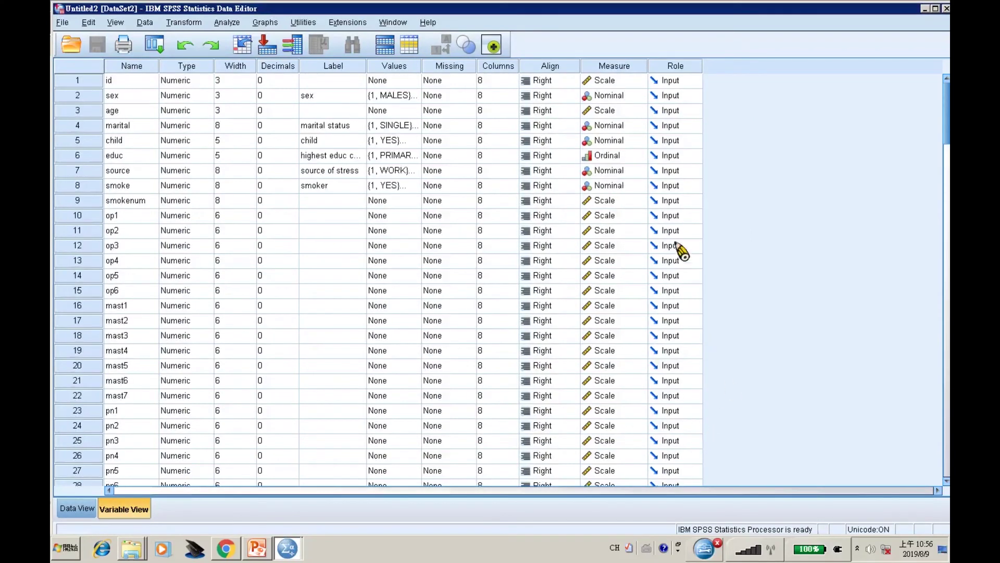
Minimise the open data editor windows and bring up the output viewer to examine the Total Self esteem histogram
{"action": "left_click", "coordinate": [288, 550]}
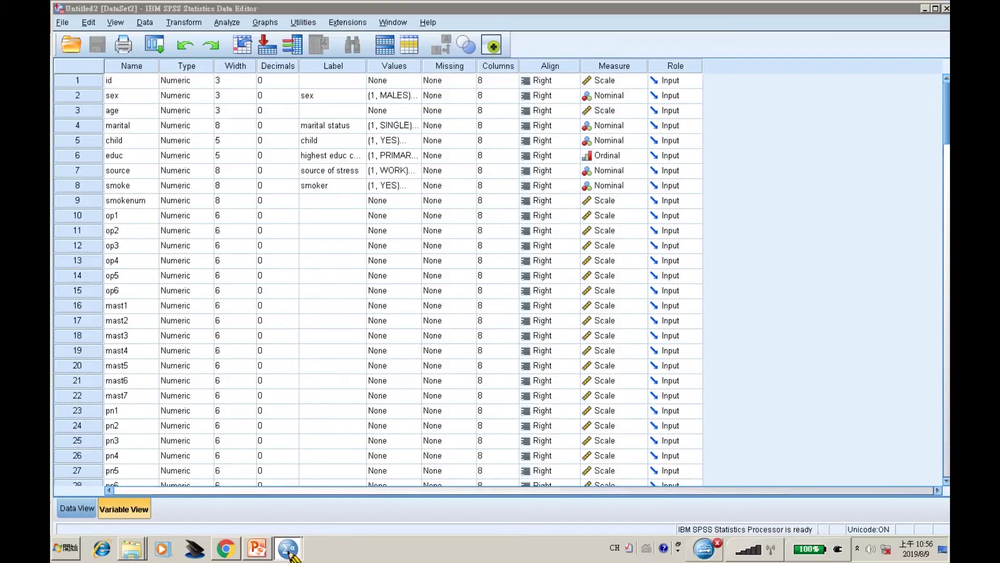
{"action": "left_click", "coordinate": [295, 515]}
{"action": "left_click", "coordinate": [925, 9]}
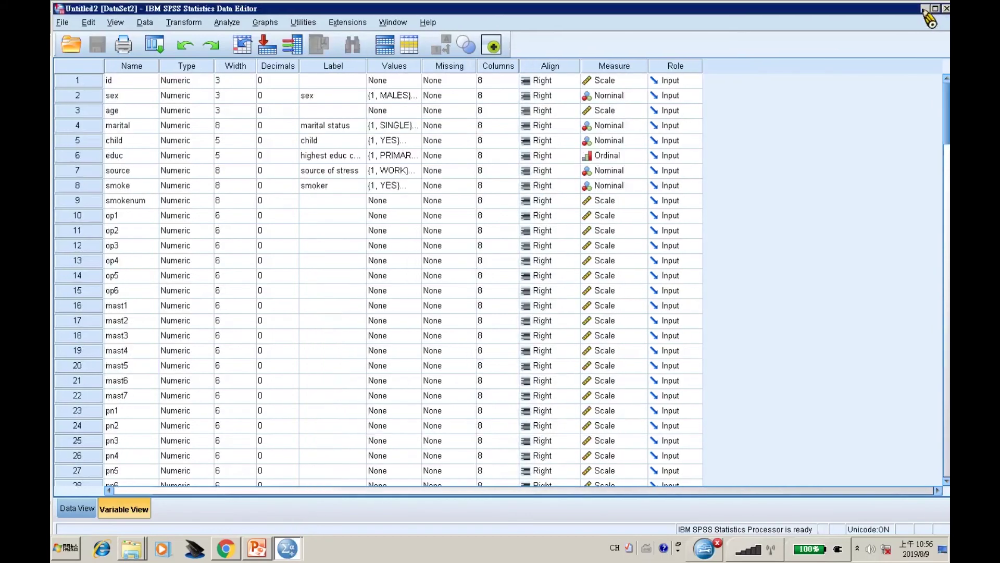
{"action": "left_click", "coordinate": [924, 9]}
{"action": "left_click", "coordinate": [925, 9]}
{"action": "left_click", "coordinate": [925, 9]}
{"action": "left_click", "coordinate": [924, 9]}
{"action": "left_click", "coordinate": [292, 548]}
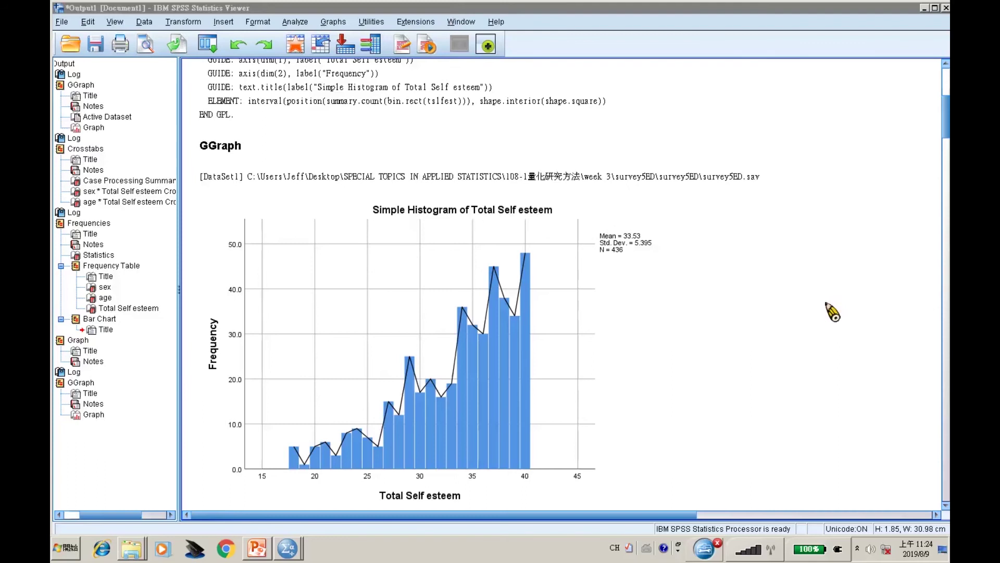
{"action": "left_click", "coordinate": [386, 261]}
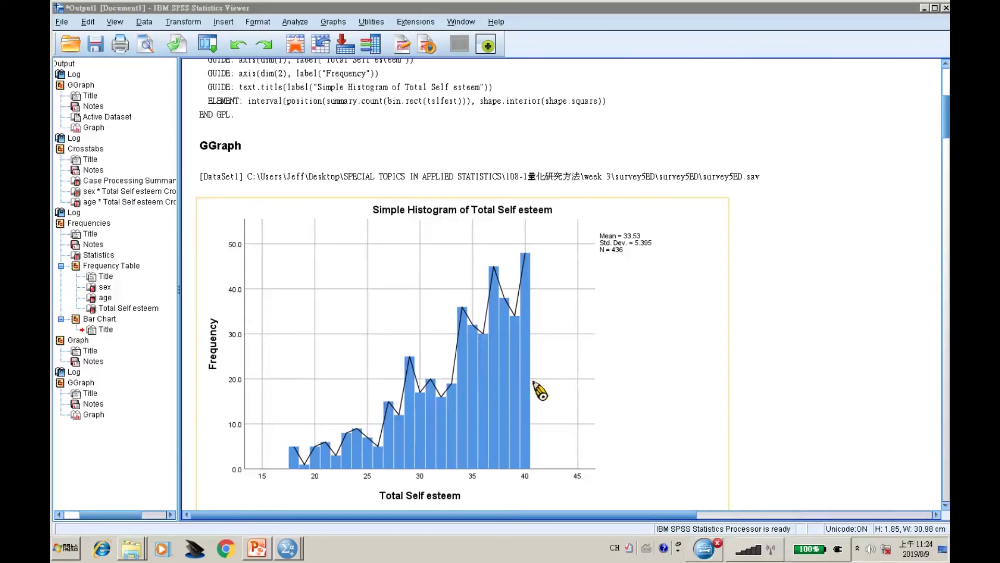
Check practice item (b) in PowerPoint, return to survey5ED.sav in SPSS and start a clustered bar chart in the Chart Builder
{"action": "left_click", "coordinate": [257, 548]}
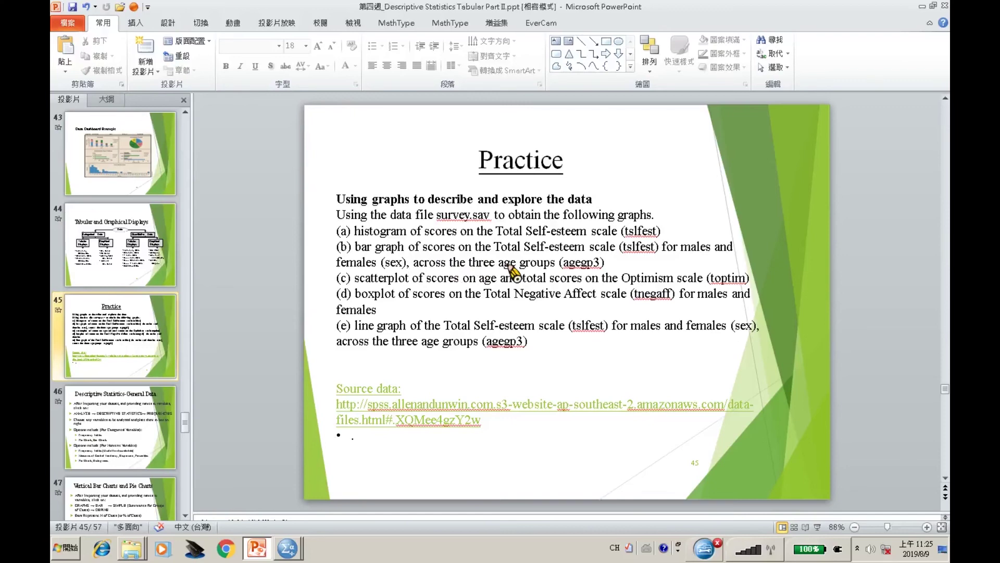
{"action": "left_click", "coordinate": [281, 545]}
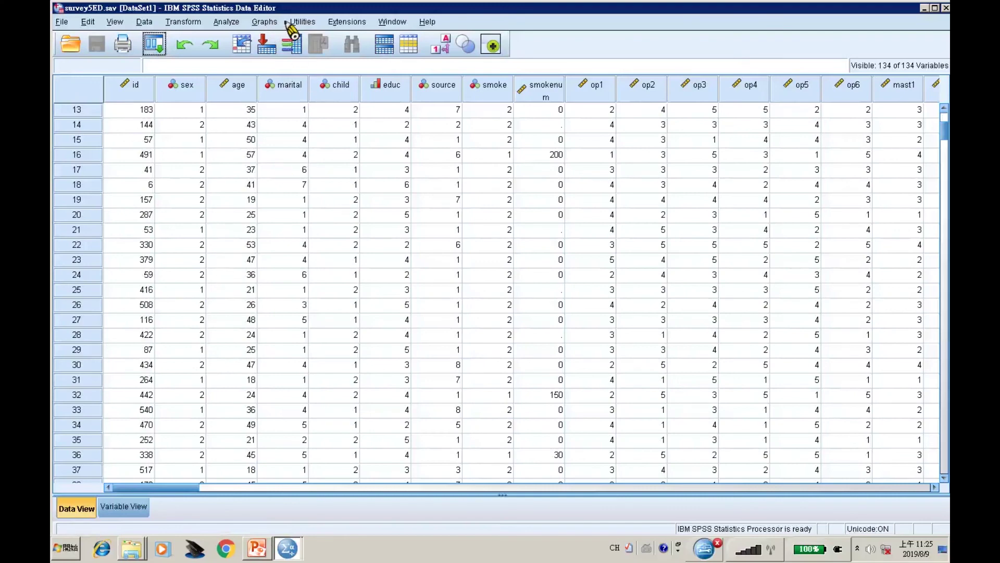
{"action": "left_click", "coordinate": [273, 23]}
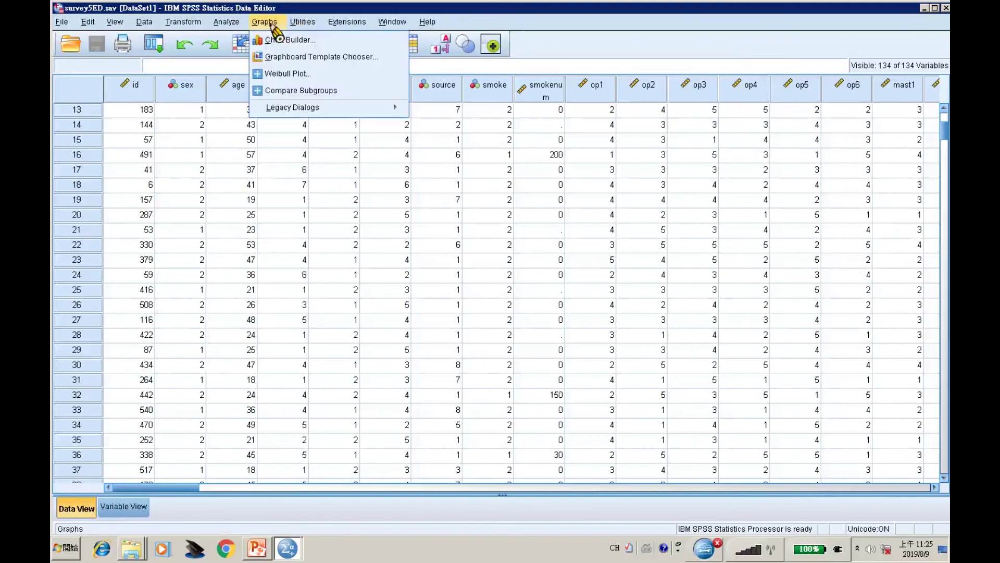
{"action": "left_click", "coordinate": [278, 42]}
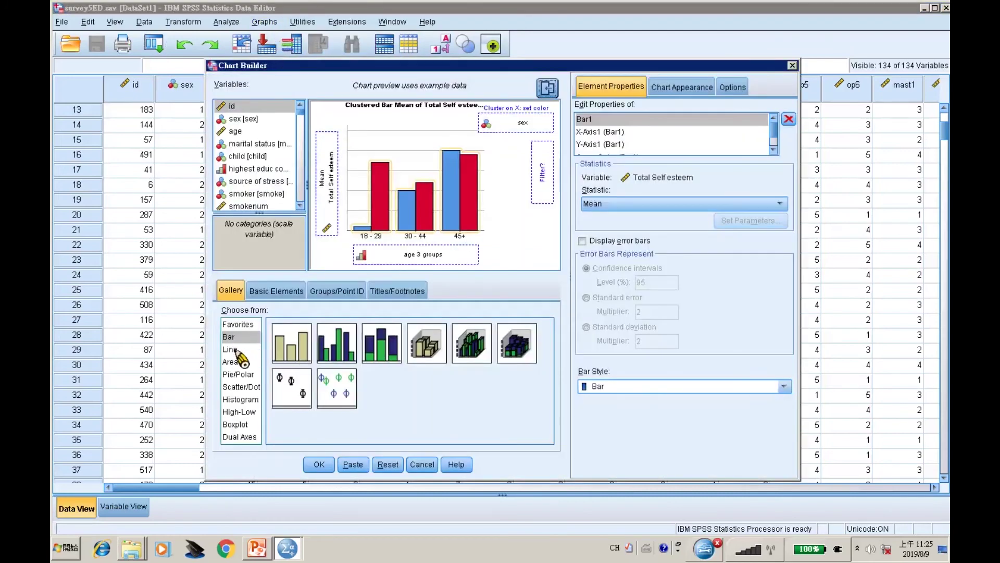
{"action": "left_click", "coordinate": [229, 336]}
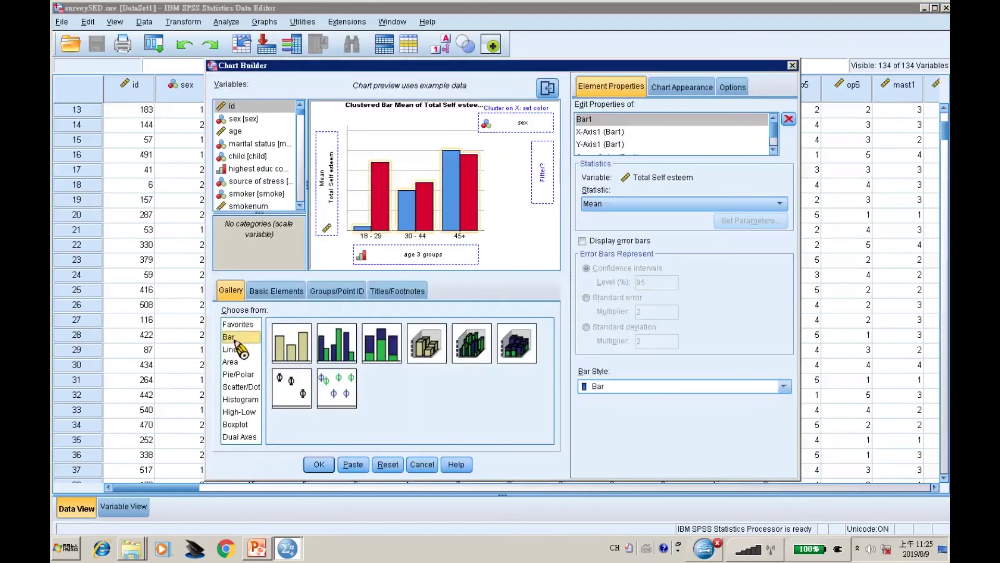
{"action": "left_click", "coordinate": [332, 360]}
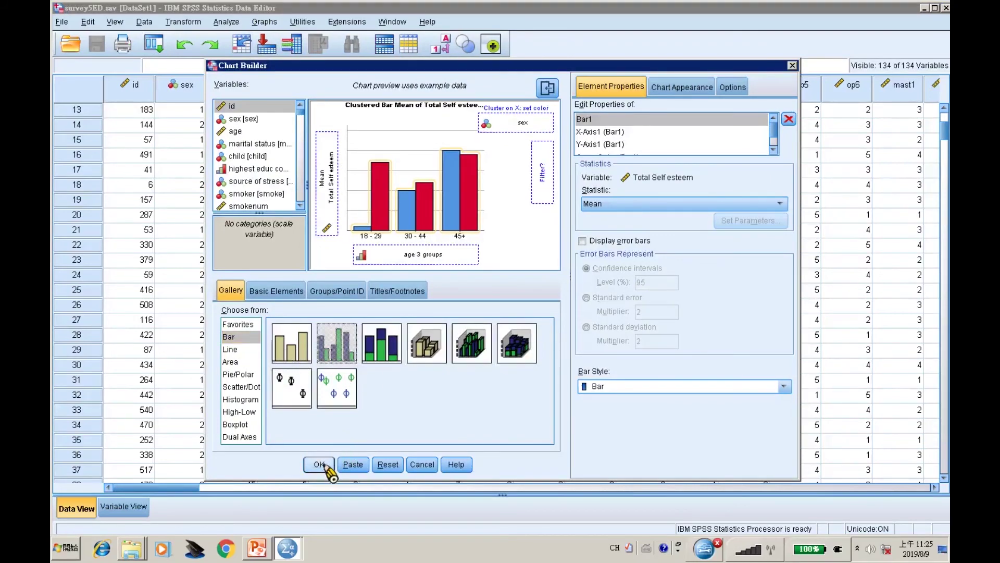
{"action": "double_click", "coordinate": [341, 356]}
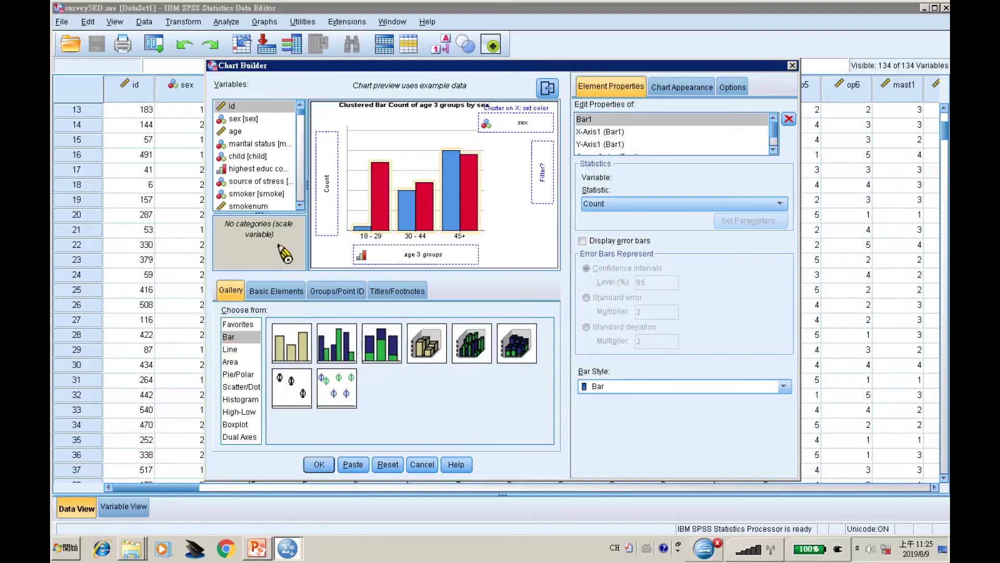
Clear the sex variable from the clustering zone and age 3 groups from the bar chart's x-axis
{"action": "scroll", "coordinate": [300, 207], "scroll_direction": "down", "scroll_amount": 5}
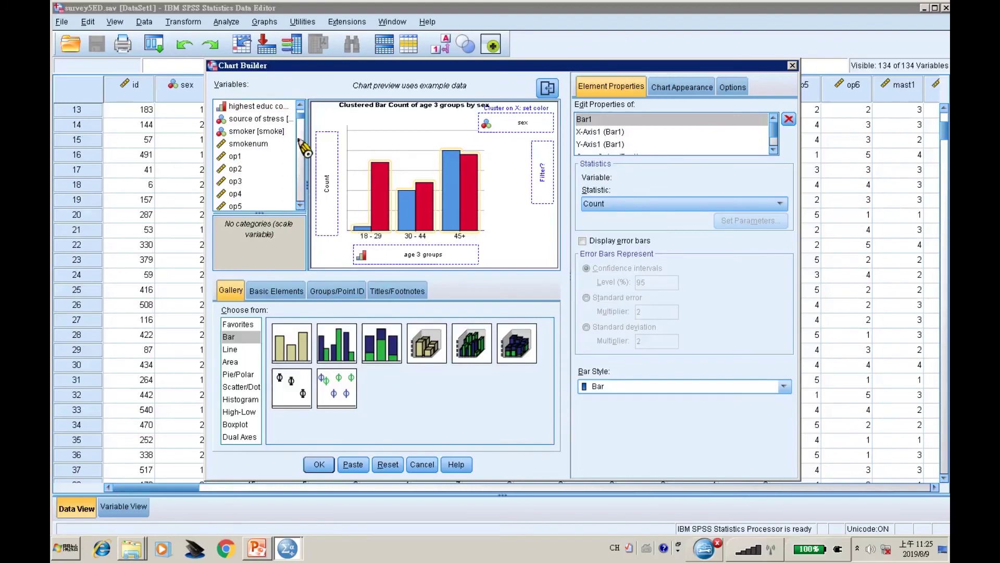
{"action": "scroll", "coordinate": [304, 115], "scroll_direction": "up", "scroll_amount": 5}
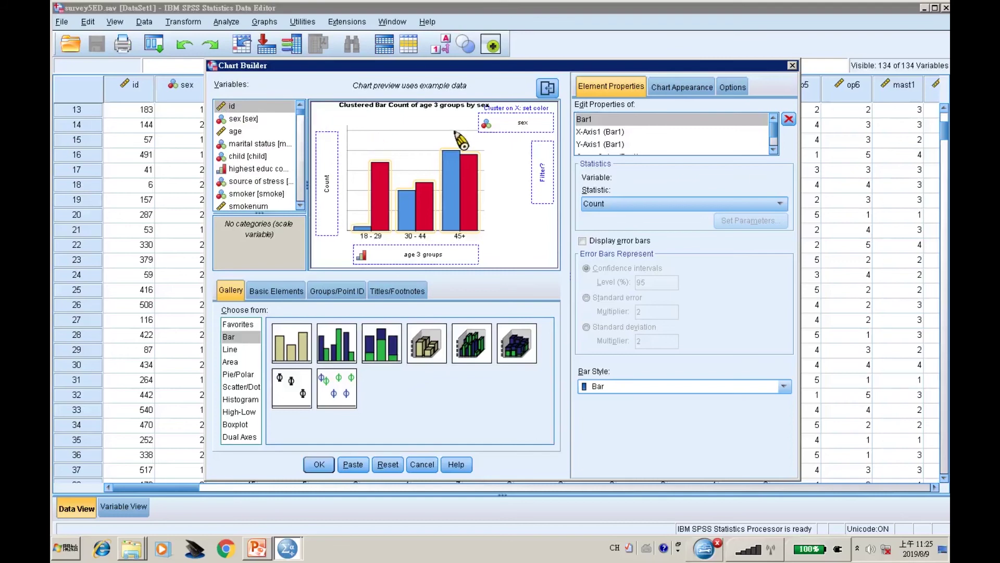
{"action": "left_click", "coordinate": [513, 125]}
{"action": "left_click_drag", "start_coordinate": [515, 128], "coordinate": [406, 178]}
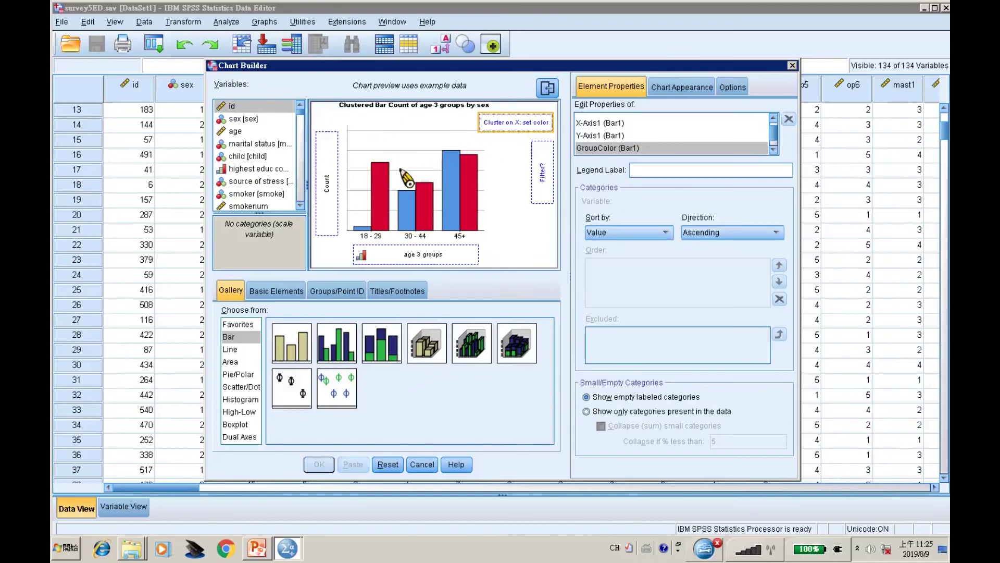
{"action": "left_click", "coordinate": [333, 201]}
{"action": "left_click", "coordinate": [411, 259]}
{"action": "left_click_drag", "start_coordinate": [412, 263], "coordinate": [292, 159]}
Assign sex as the clustering colour variable and age 3 groups to the clustered bar chart's x-axis
{"action": "left_click", "coordinate": [249, 120]}
{"action": "left_click_drag", "start_coordinate": [250, 122], "coordinate": [508, 133]}
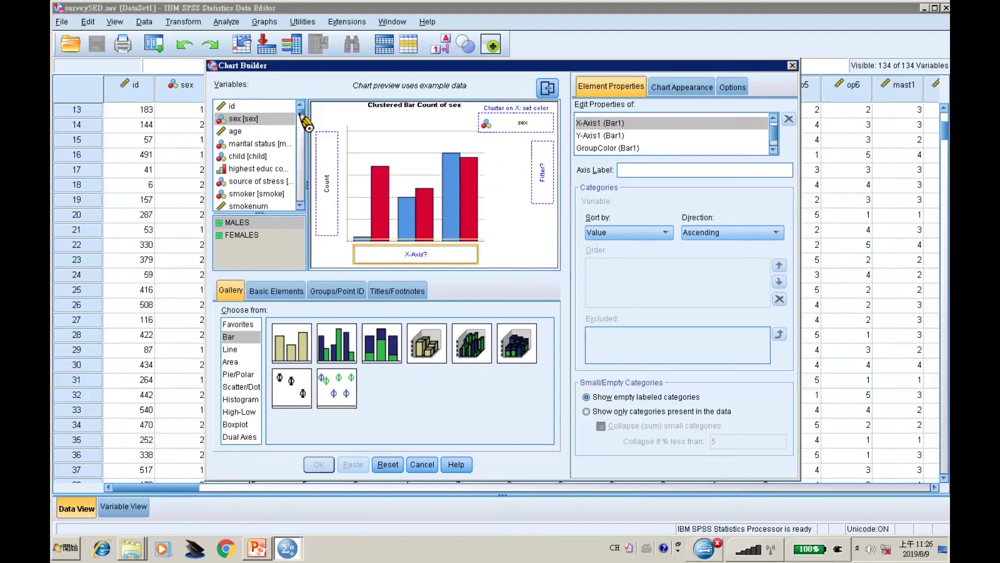
{"action": "left_click_drag", "start_coordinate": [299, 113], "coordinate": [305, 203]}
{"action": "left_click_drag", "start_coordinate": [258, 151], "coordinate": [409, 260]}
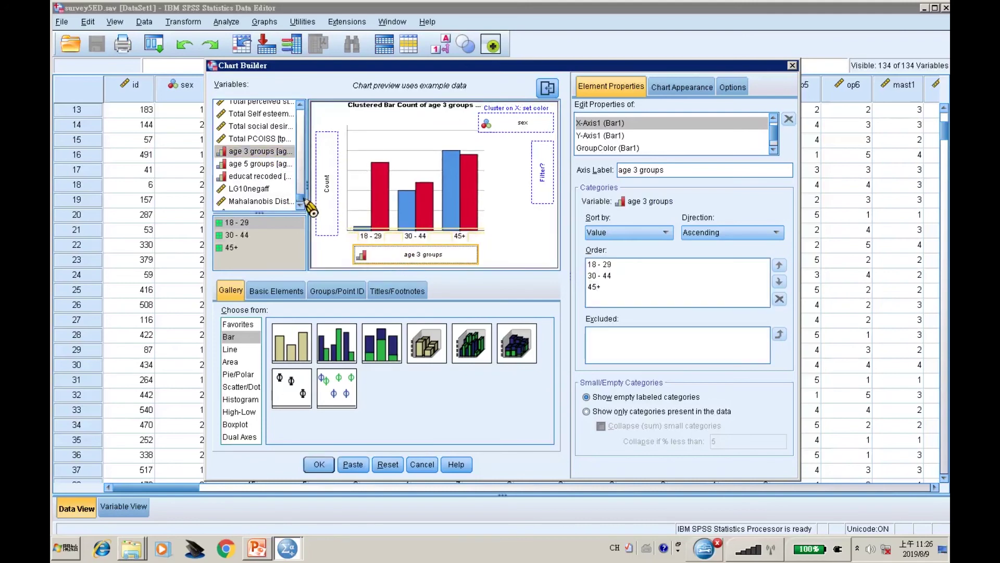
Assign Total Self esteem to the clustered bar chart's y-axis and generate the chart
{"action": "left_click", "coordinate": [301, 105]}
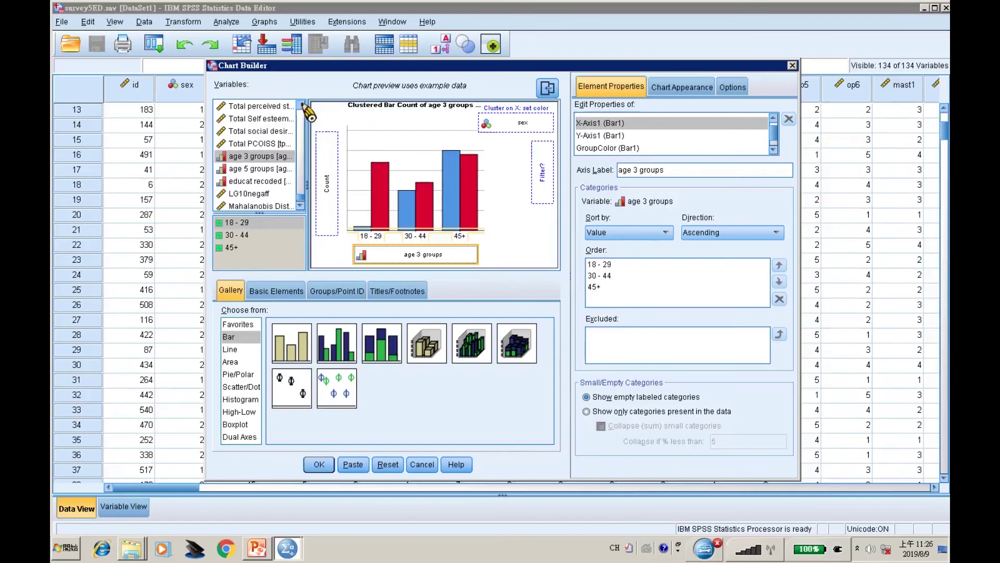
{"action": "left_click", "coordinate": [301, 104]}
{"action": "left_click_drag", "start_coordinate": [276, 156], "coordinate": [326, 181]}
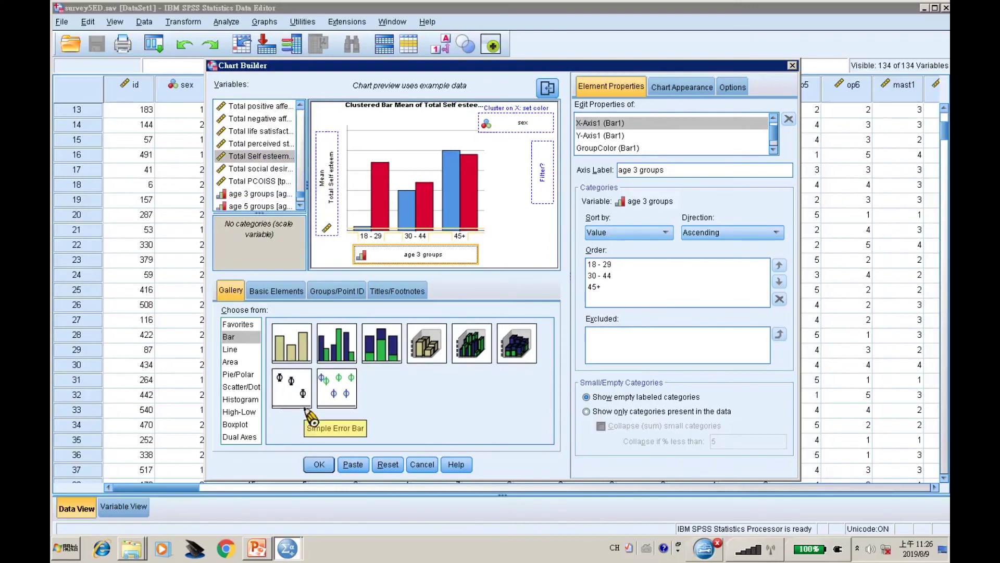
{"action": "left_click", "coordinate": [323, 464]}
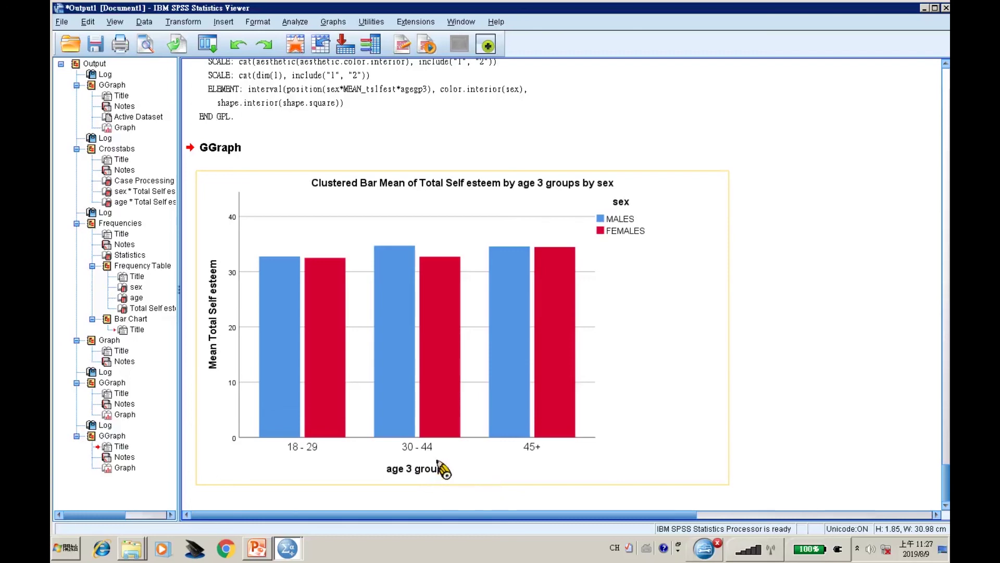
Check practice item (c) in PowerPoint, return to survey5ED.sav in SPSS and start a simple scatter chart in the Chart Builder
{"action": "left_click", "coordinate": [257, 548]}
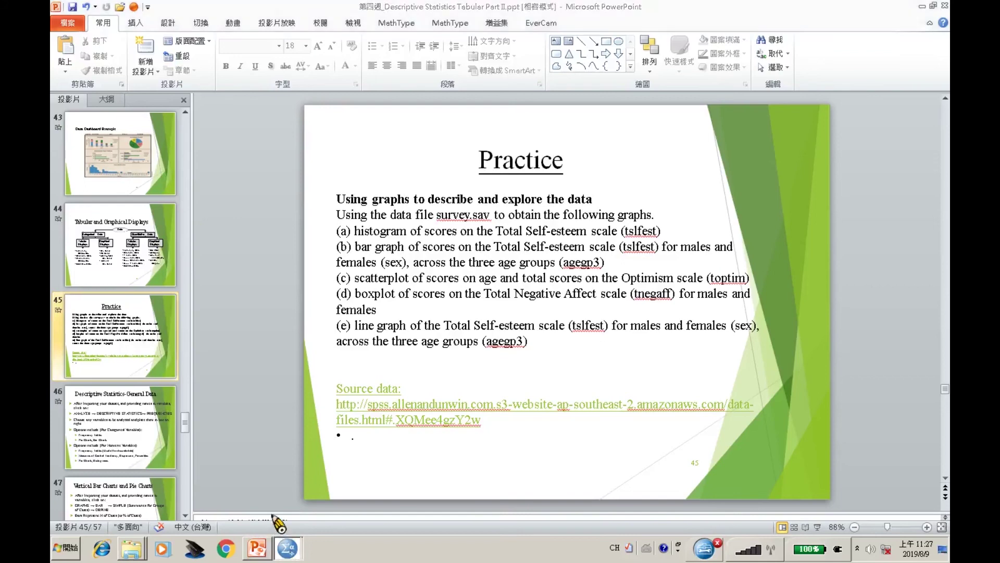
{"action": "left_click", "coordinate": [289, 550]}
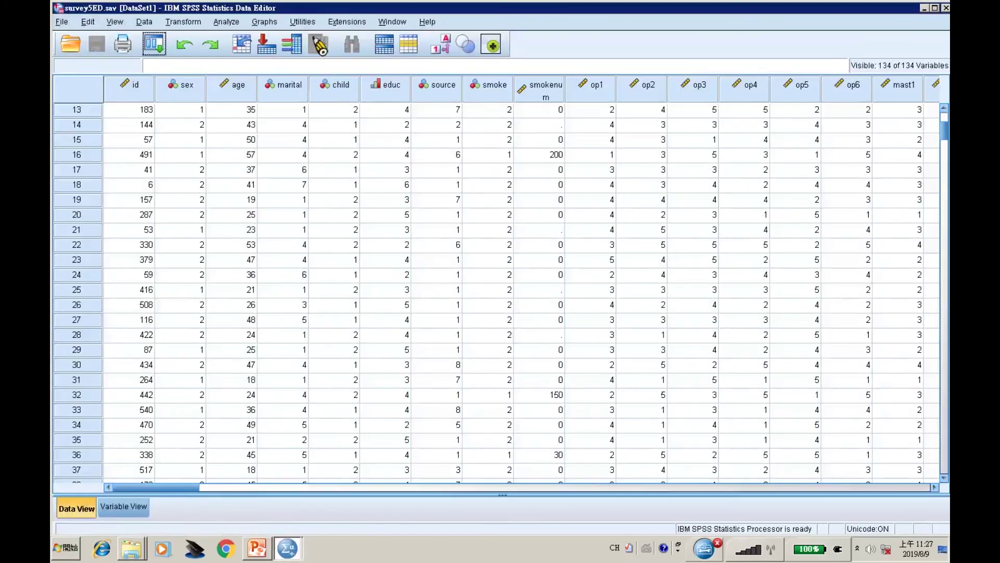
{"action": "left_click", "coordinate": [273, 22]}
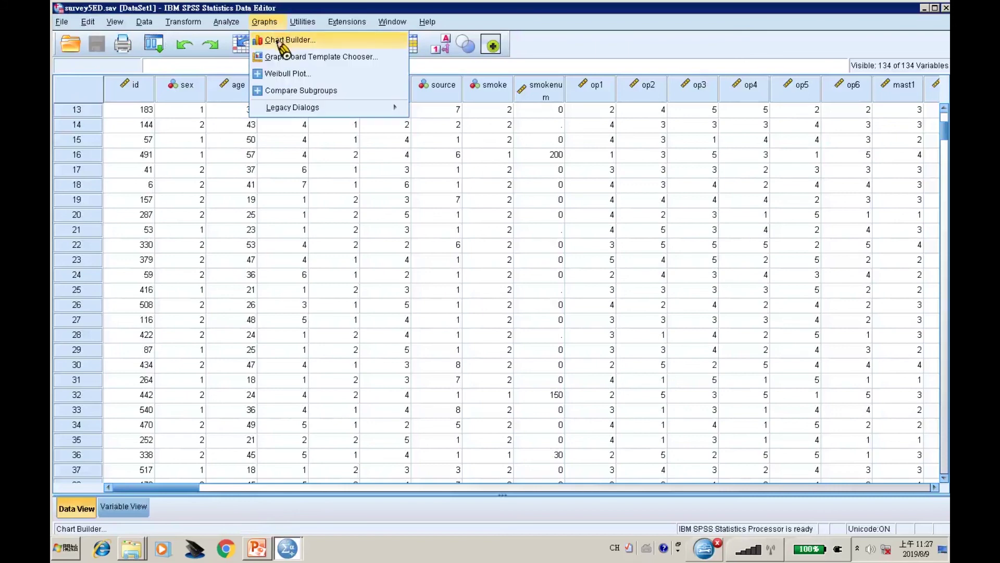
{"action": "left_click", "coordinate": [280, 41]}
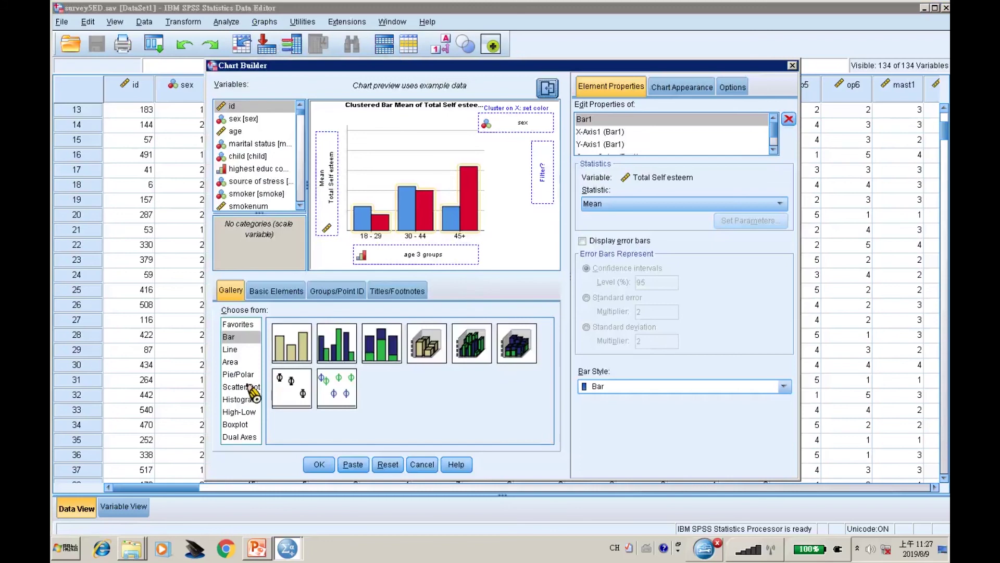
{"action": "left_click", "coordinate": [239, 390]}
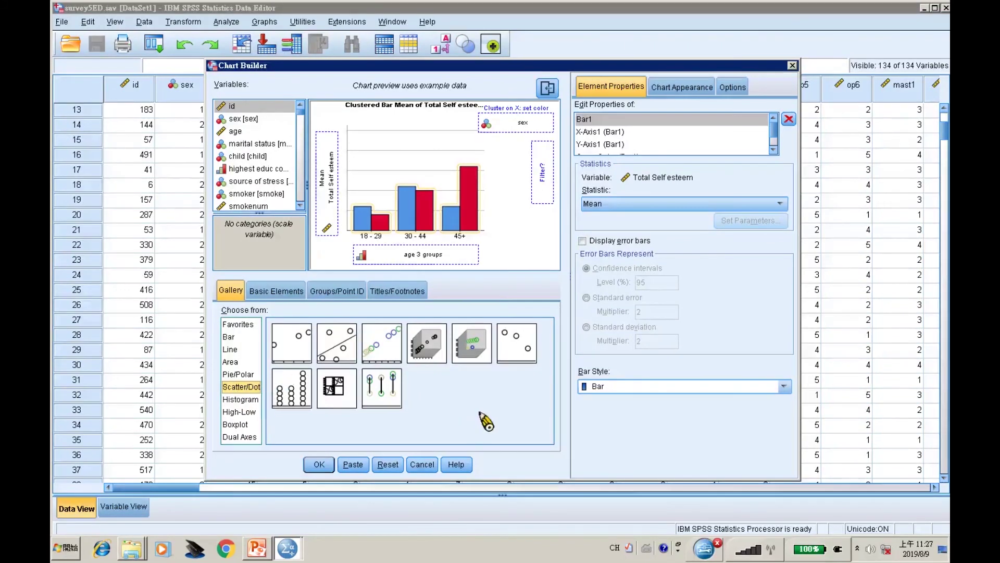
{"action": "left_click", "coordinate": [303, 361]}
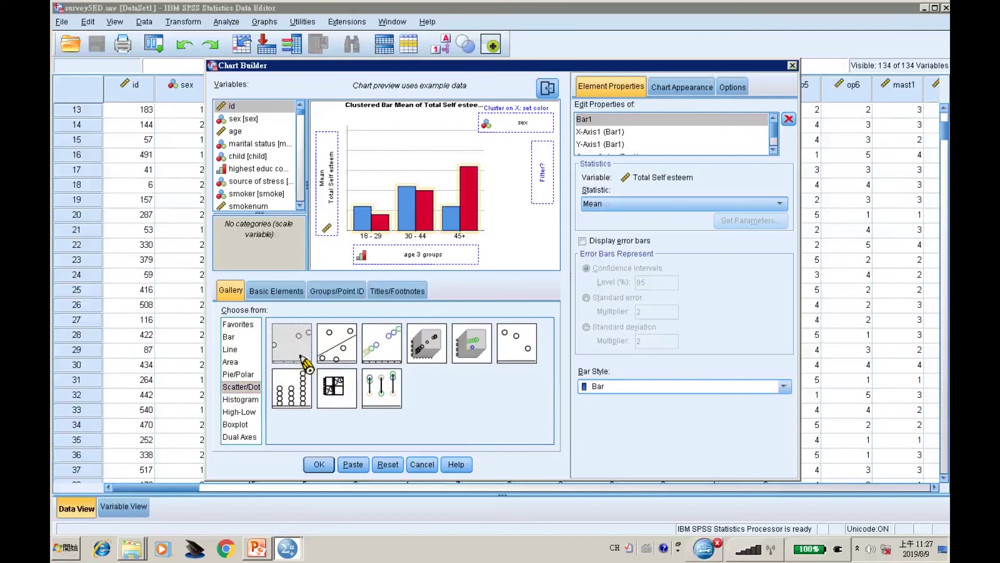
{"action": "double_click", "coordinate": [304, 361]}
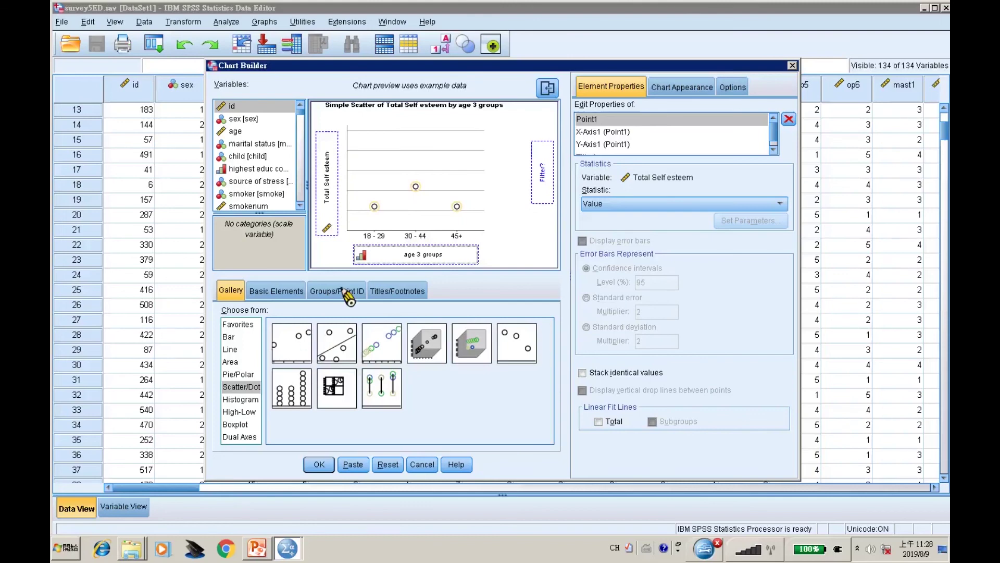
Clear age 3 groups from the scatterplot's x-axis and Total Self esteem from its y-axis
{"action": "left_click", "coordinate": [448, 257]}
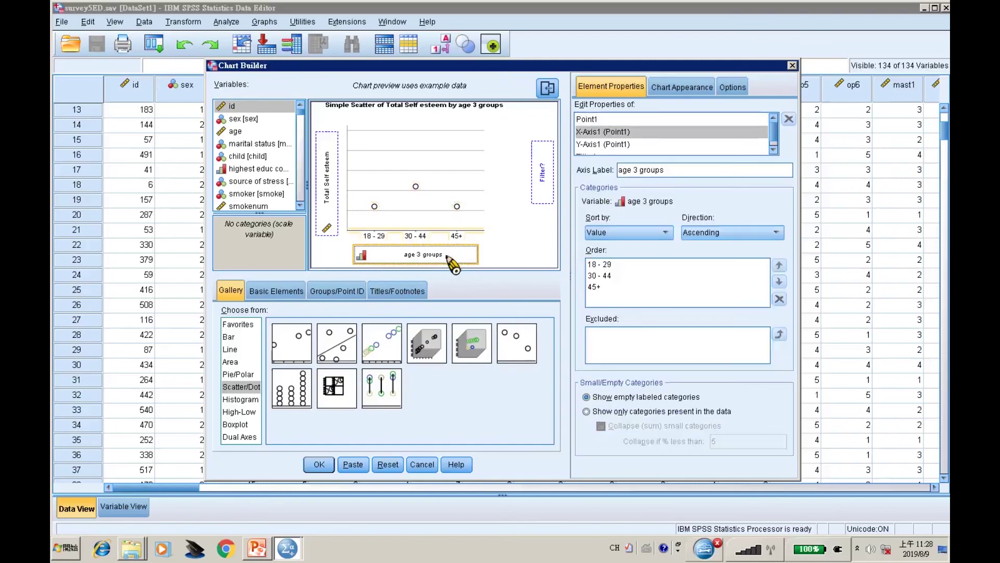
{"action": "left_click_drag", "start_coordinate": [452, 264], "coordinate": [396, 245]}
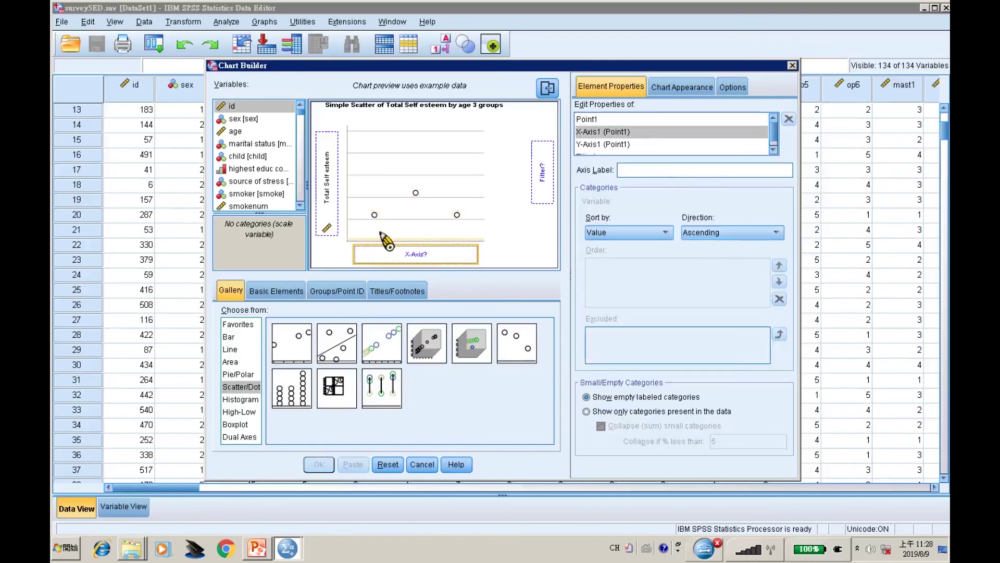
{"action": "left_click", "coordinate": [334, 230]}
Recheck the scatterplot variables on the PowerPoint practice slide, then assign age to the chart's x-axis in SPSS
{"action": "left_click", "coordinate": [257, 548]}
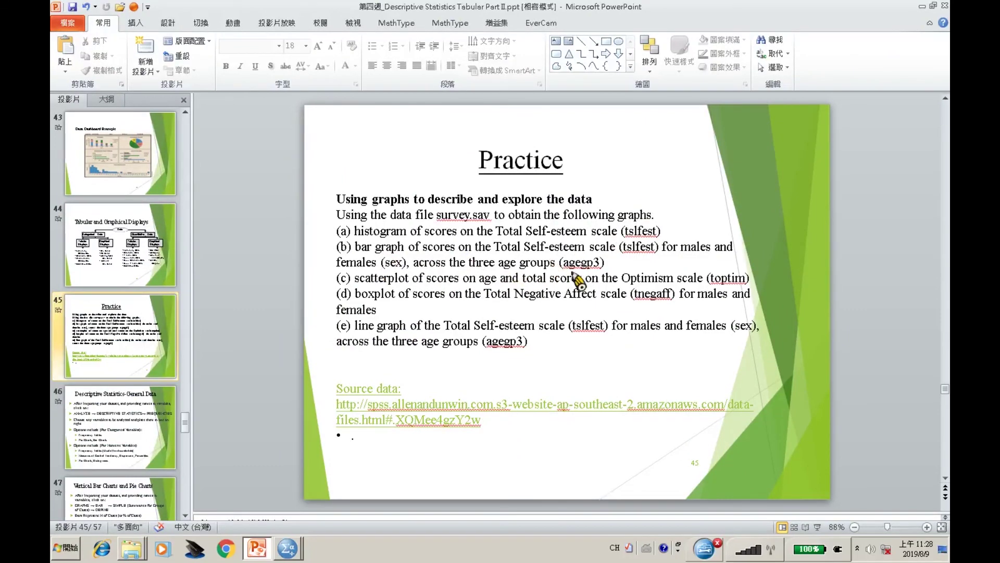
{"action": "left_click", "coordinate": [922, 7]}
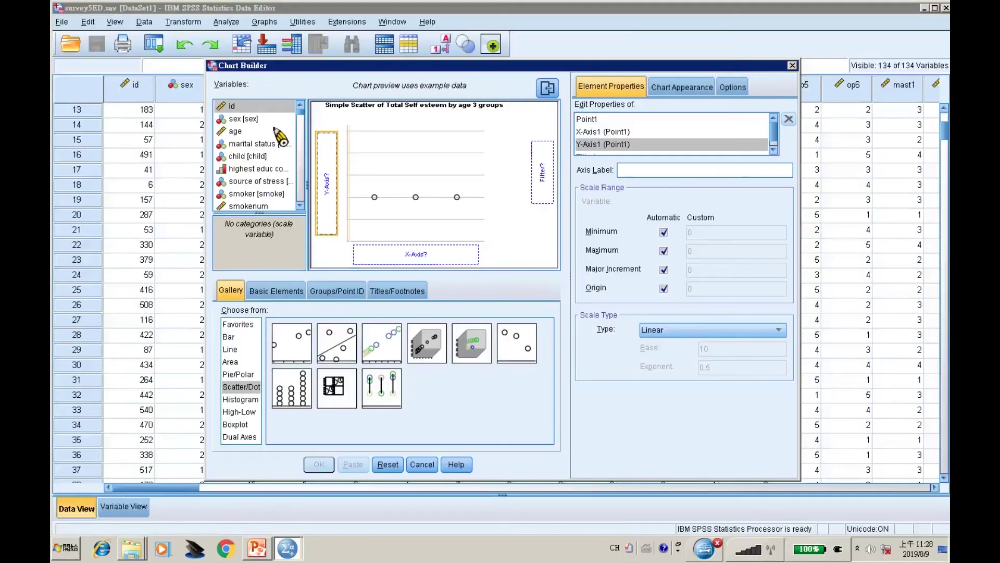
{"action": "left_click", "coordinate": [249, 135]}
{"action": "left_click_drag", "start_coordinate": [250, 138], "coordinate": [415, 258]}
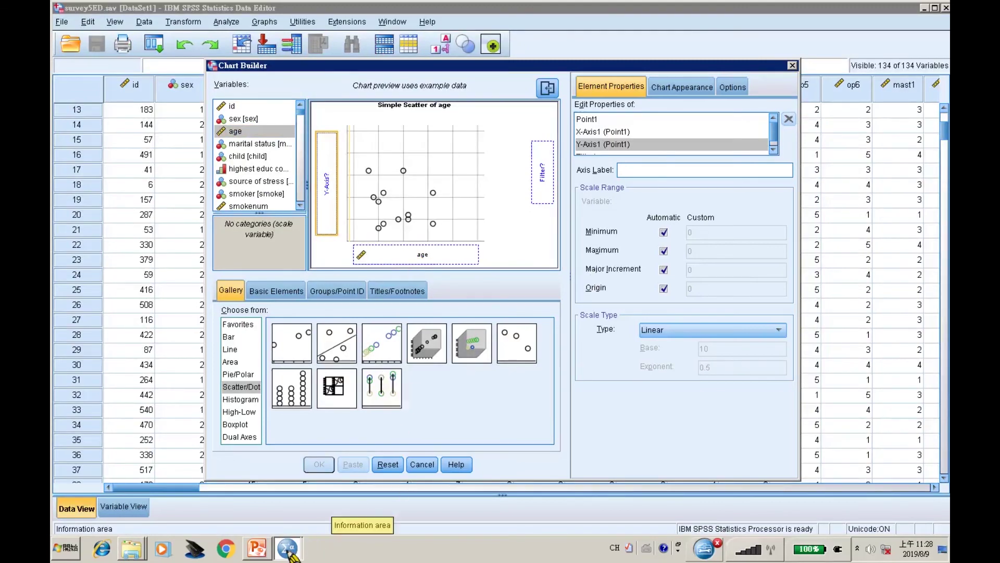
Recheck practice item (c) in PowerPoint, then assign Total Optimism to the scatterplot's y-axis in SPSS and generate the chart
{"action": "left_click", "coordinate": [260, 553]}
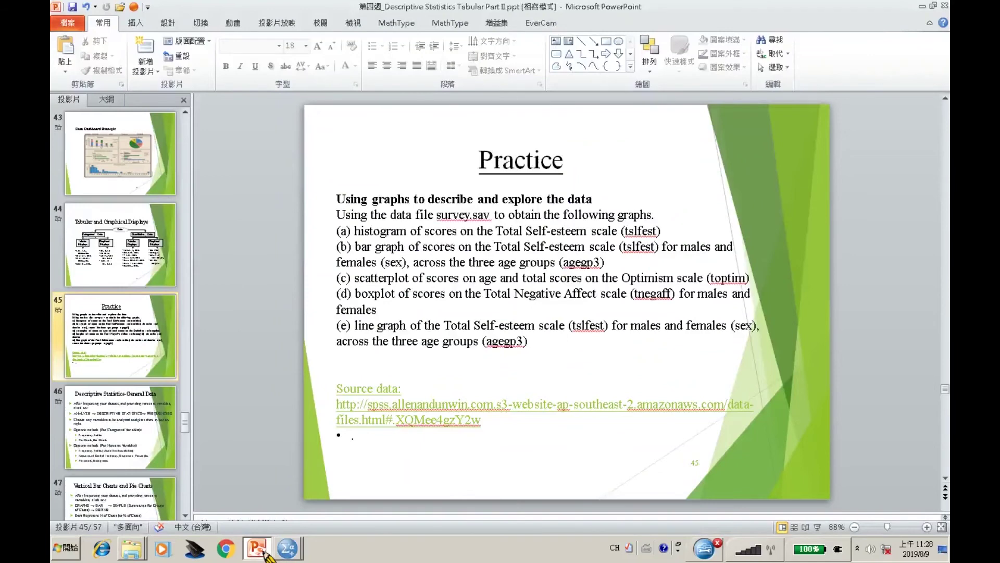
{"action": "left_click", "coordinate": [263, 552]}
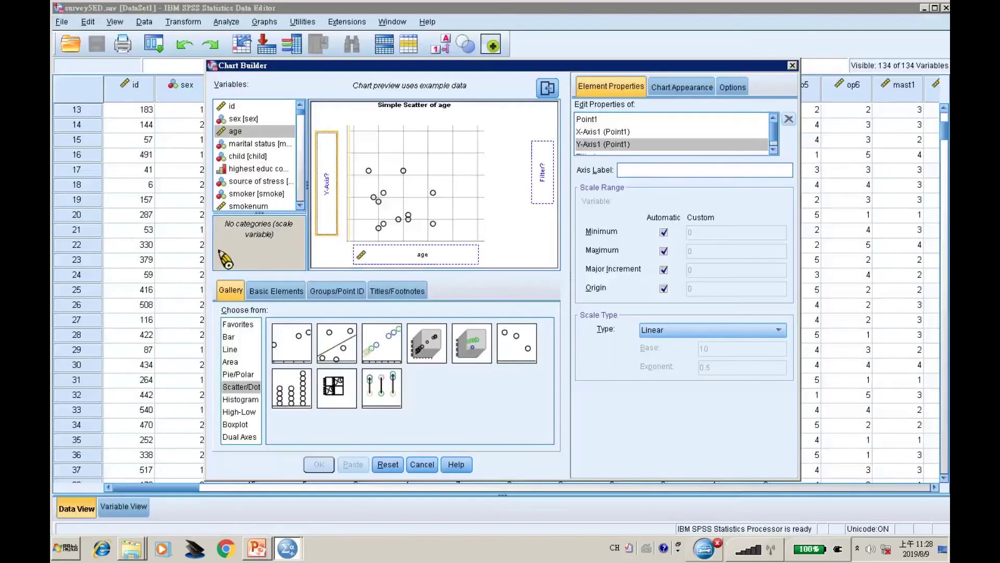
{"action": "scroll", "coordinate": [301, 208], "scroll_direction": "down", "scroll_amount": 10}
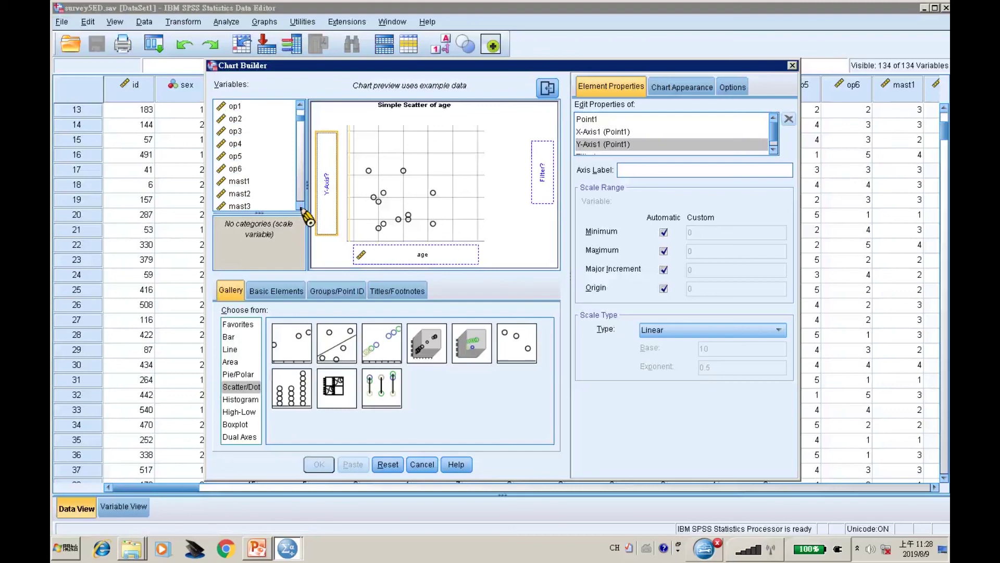
{"action": "scroll", "coordinate": [301, 208], "scroll_direction": "down", "scroll_amount": 8}
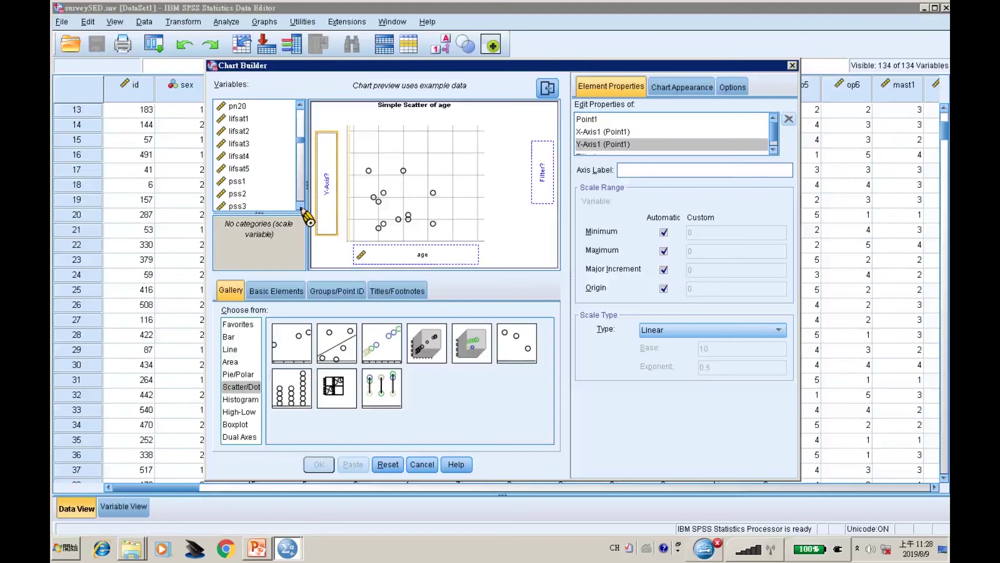
{"action": "scroll", "coordinate": [301, 207], "scroll_direction": "down", "scroll_amount": 8}
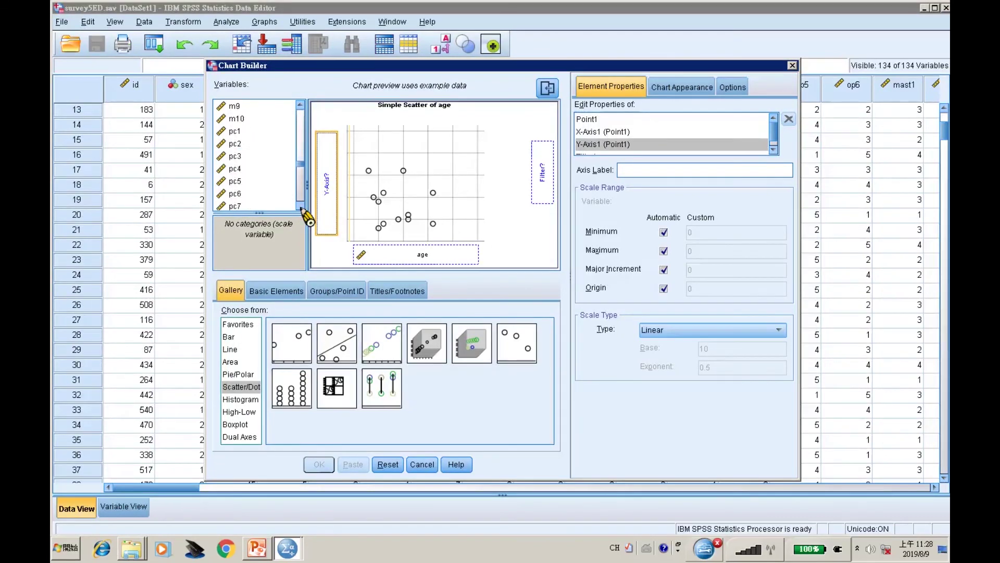
{"action": "scroll", "coordinate": [301, 209], "scroll_direction": "down", "scroll_amount": 8}
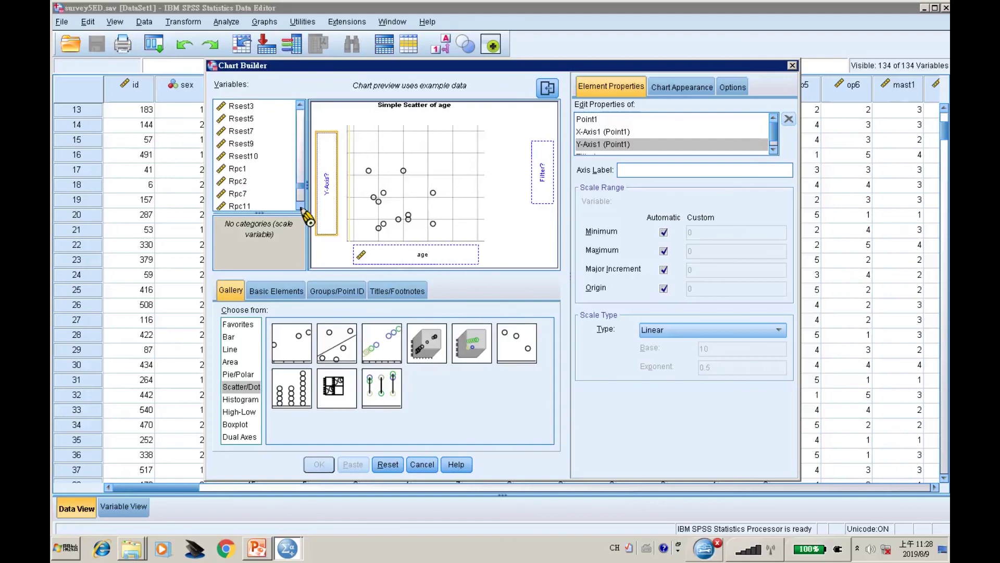
{"action": "left_click", "coordinate": [264, 147]}
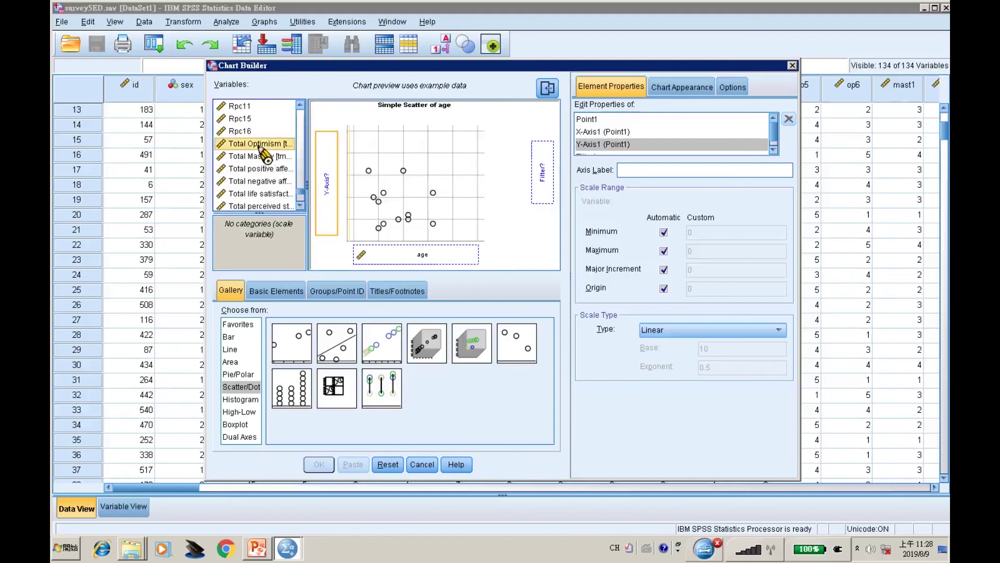
{"action": "left_click_drag", "start_coordinate": [277, 154], "coordinate": [330, 213]}
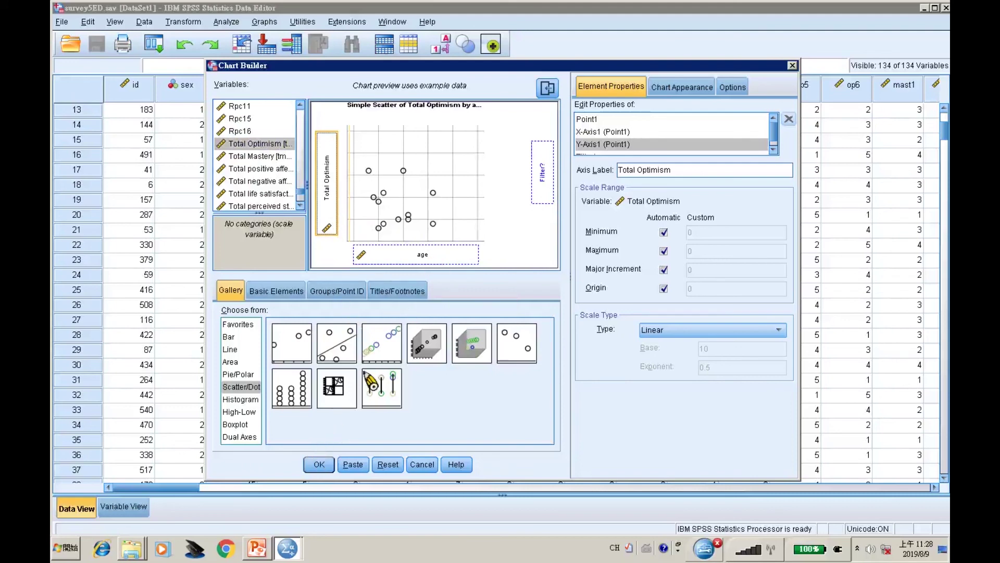
{"action": "left_click", "coordinate": [320, 464]}
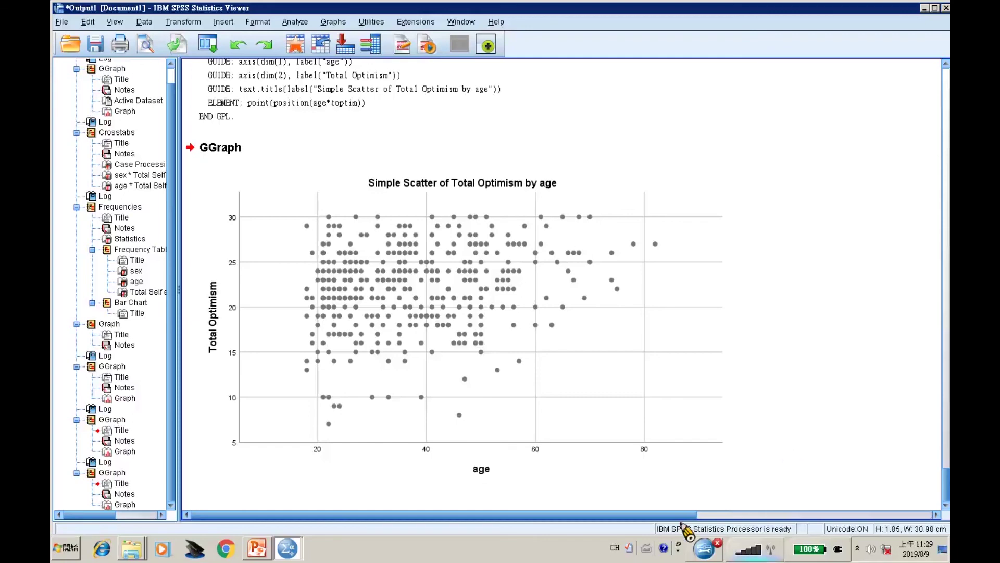
Switch to the PowerPoint practice slide to check the boxplot requirements in item (d)
{"action": "left_click", "coordinate": [257, 548]}
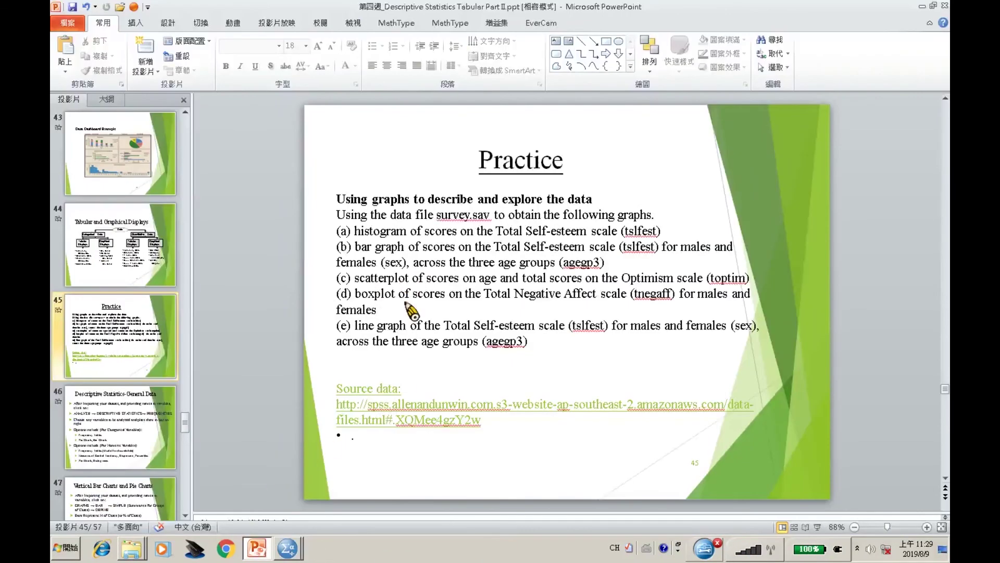